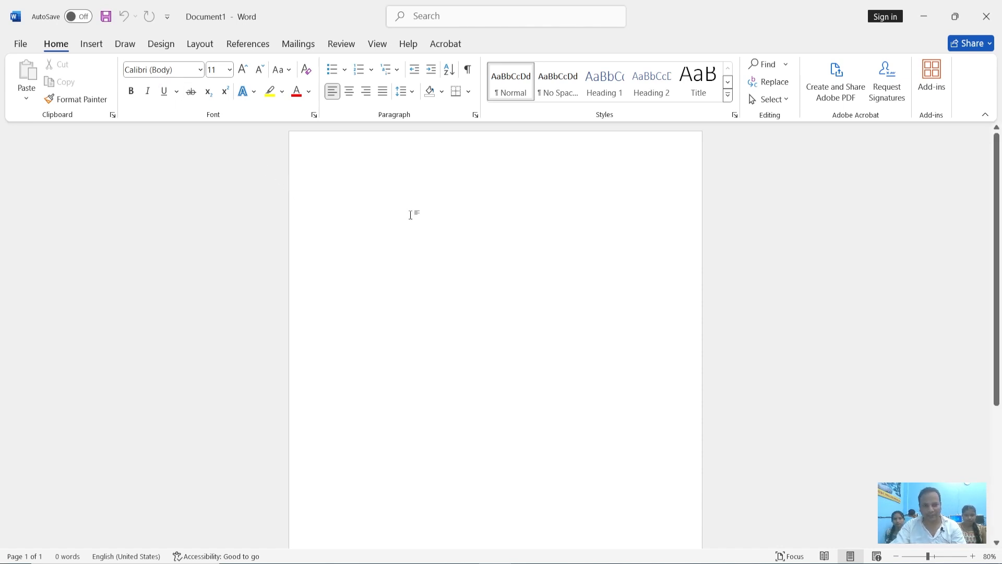
left_click(347, 74)
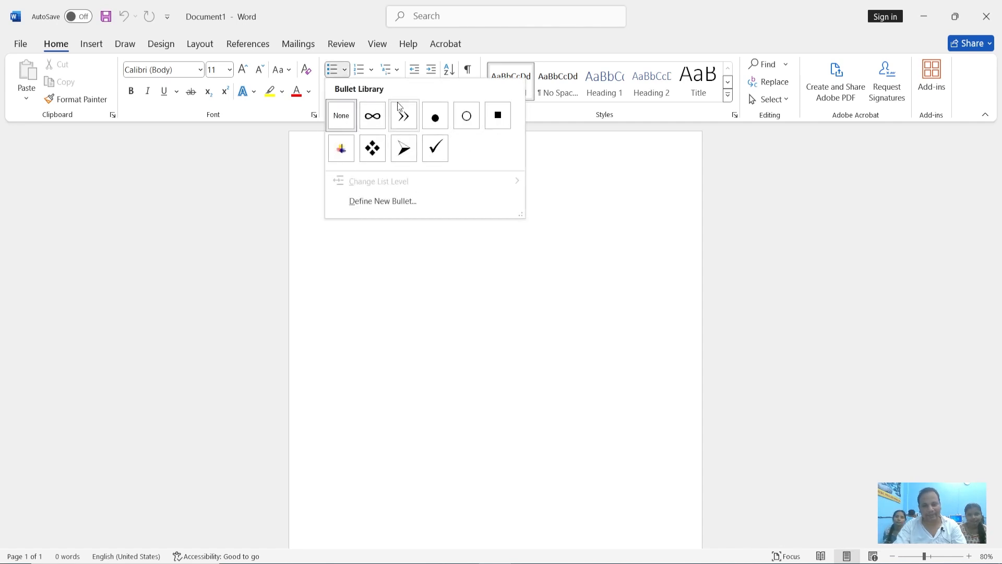
left_click(463, 272)
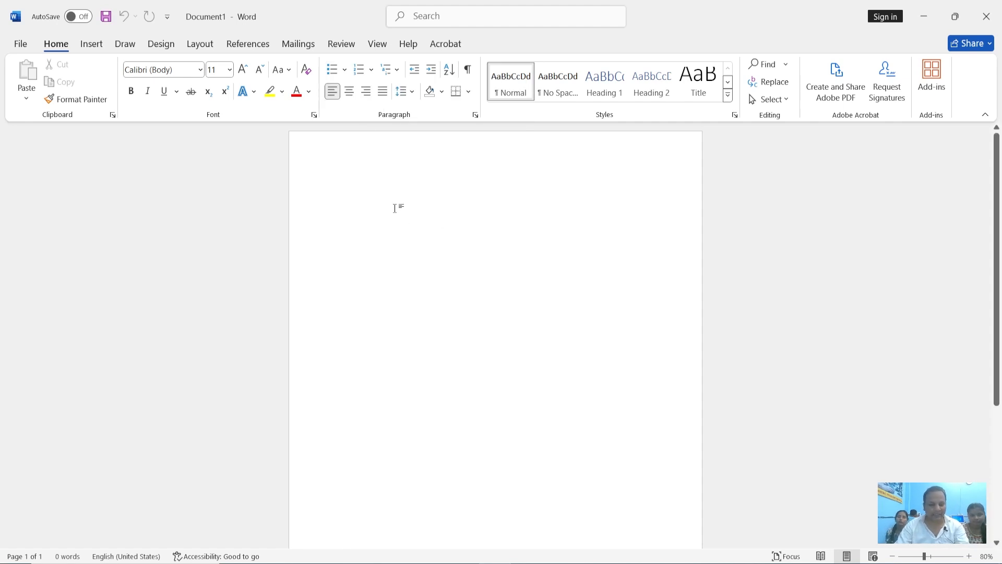
Enter the word "Education" on the first line of the blank document
type("Educatiom")
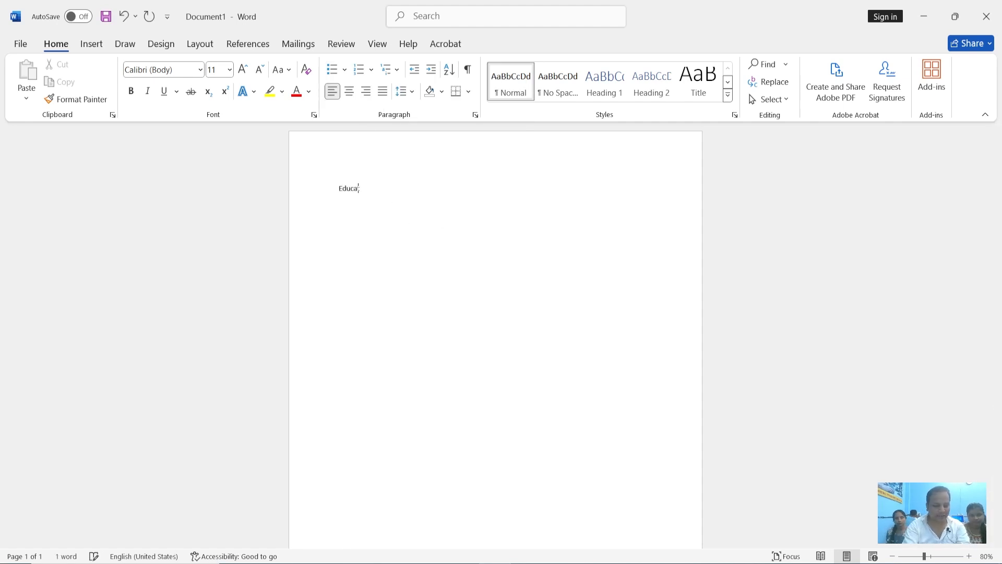
key("BackSpace")
key("BackSpace")
key("BackSpace")
key("BackSpace")
key("BackSpace")
key("BackSpace")
key("BackSpace")
key("BackSpace")
key("BackSpace")
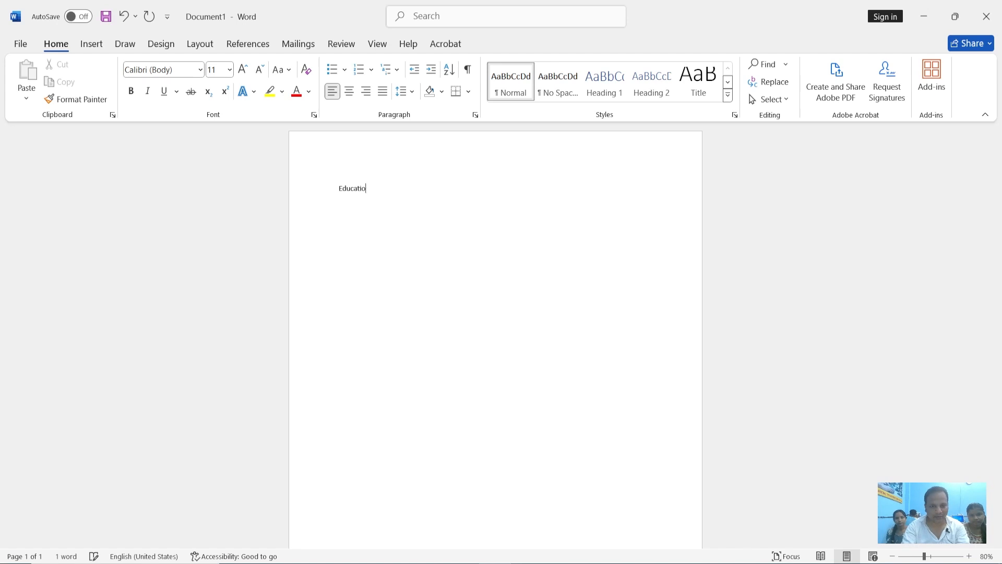
type("Education")
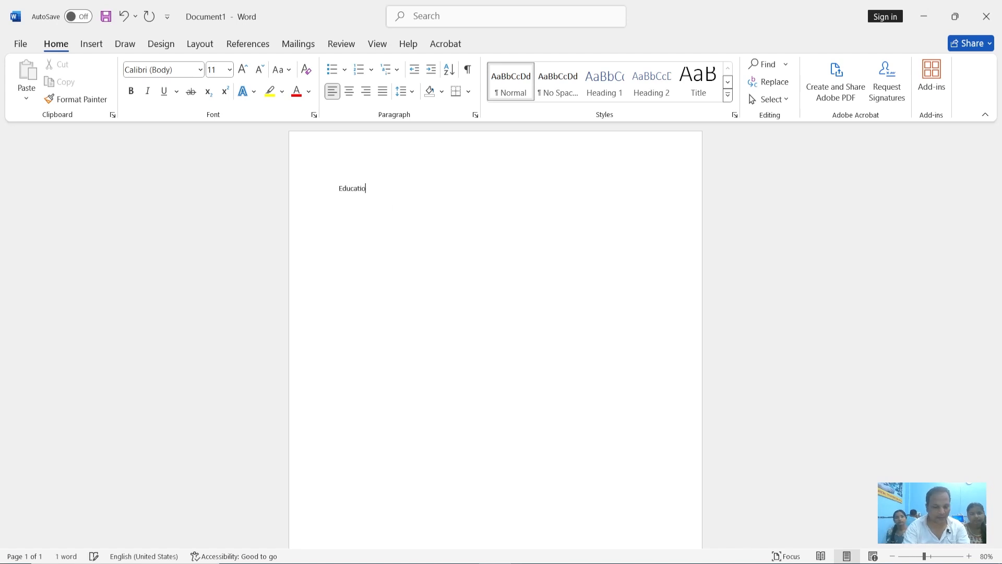
Set the font size of the word "Education" to 14
left_click(326, 191)
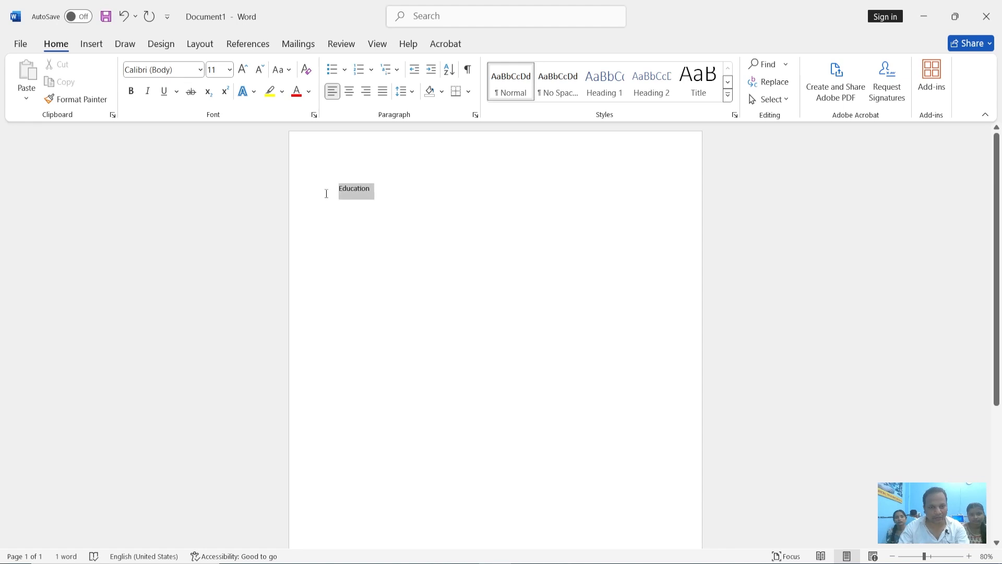
left_click(374, 190)
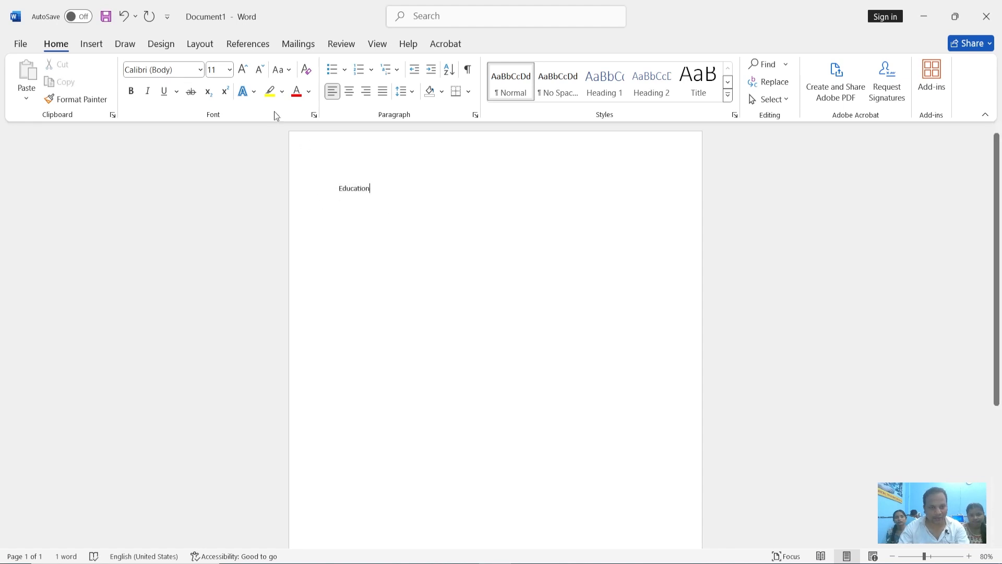
left_click(229, 69)
left_click(224, 167)
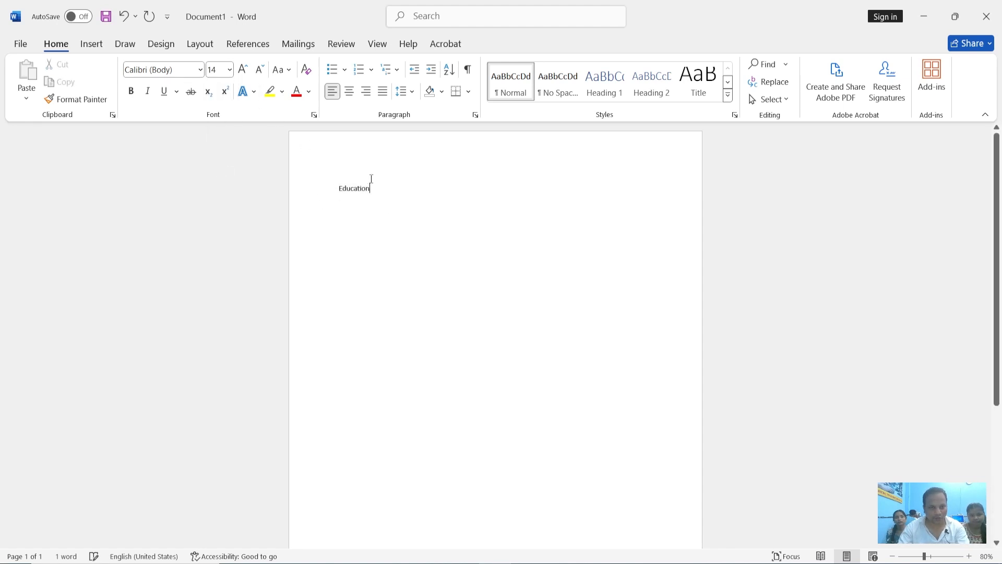
left_click_drag(380, 185, 335, 184)
left_click(229, 69)
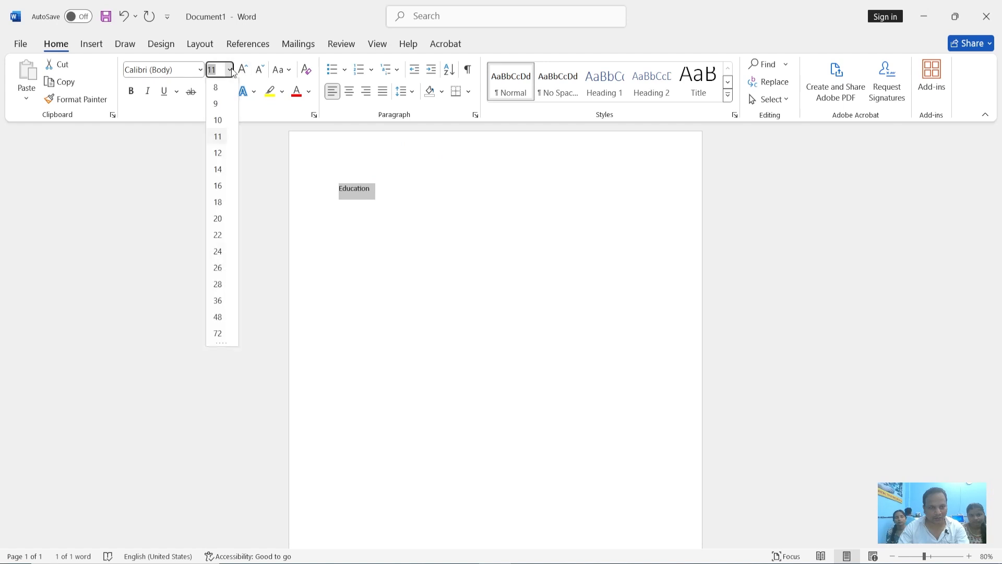
left_click(225, 168)
left_click(398, 193)
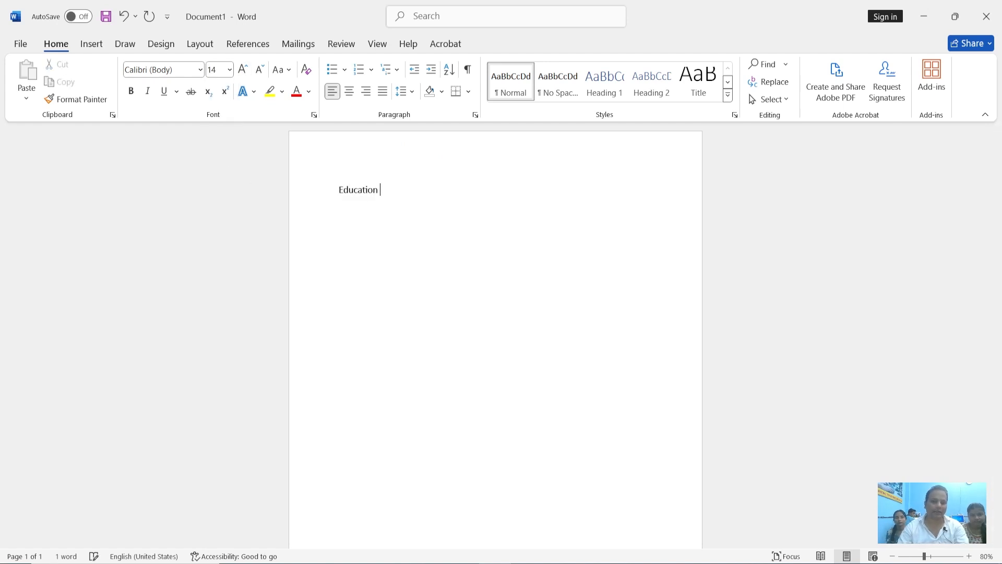
left_click_drag(384, 191, 340, 190)
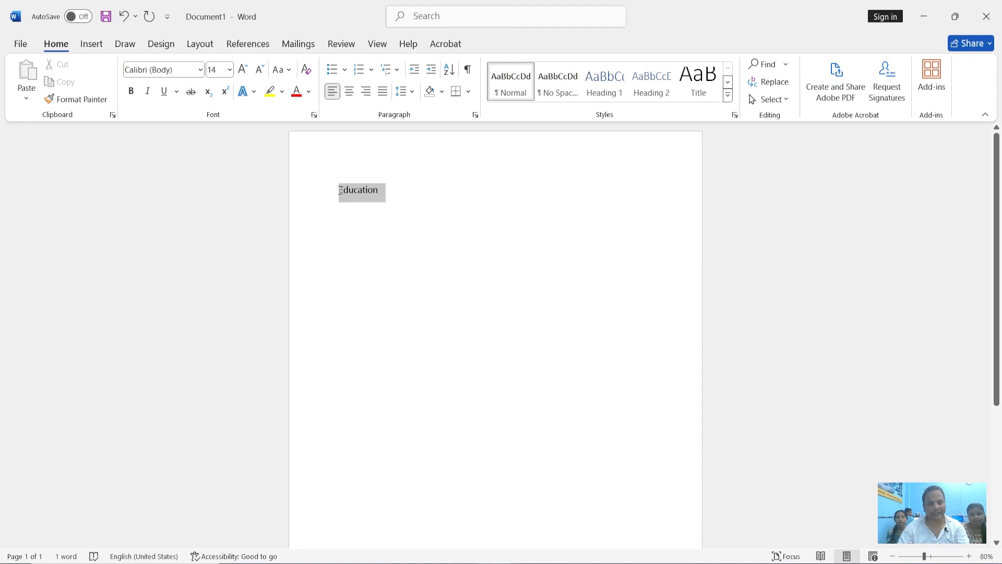
left_click(410, 195)
Write two manually numbered lines below "Education", reading "1 10th paas" and "2 12th pass"
key("Return")
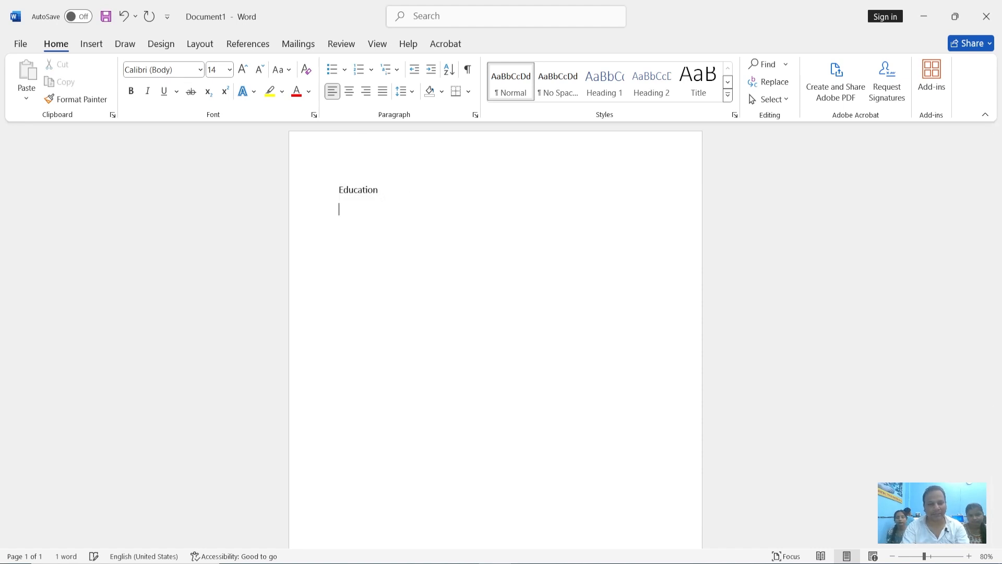
type("1")
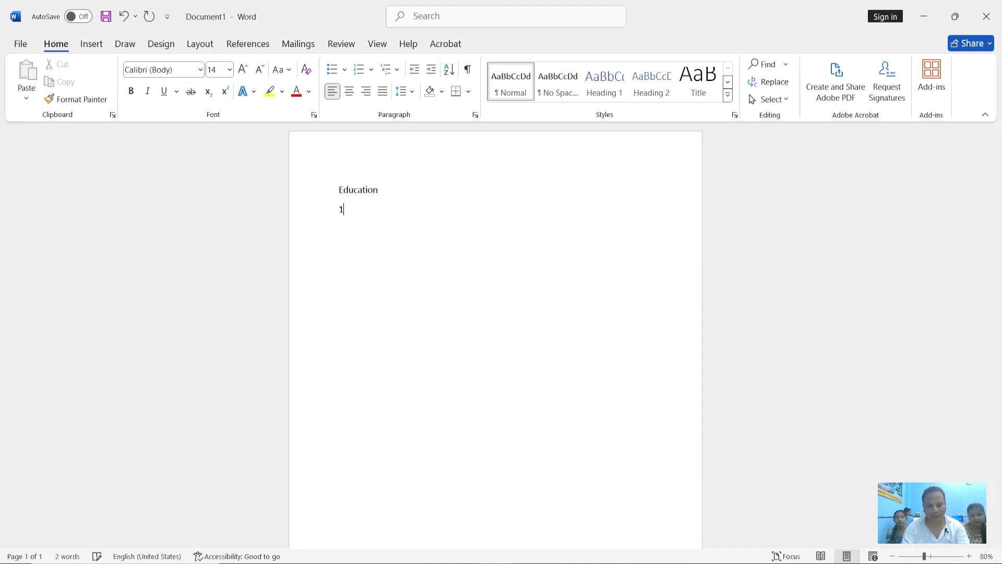
type(" 10")
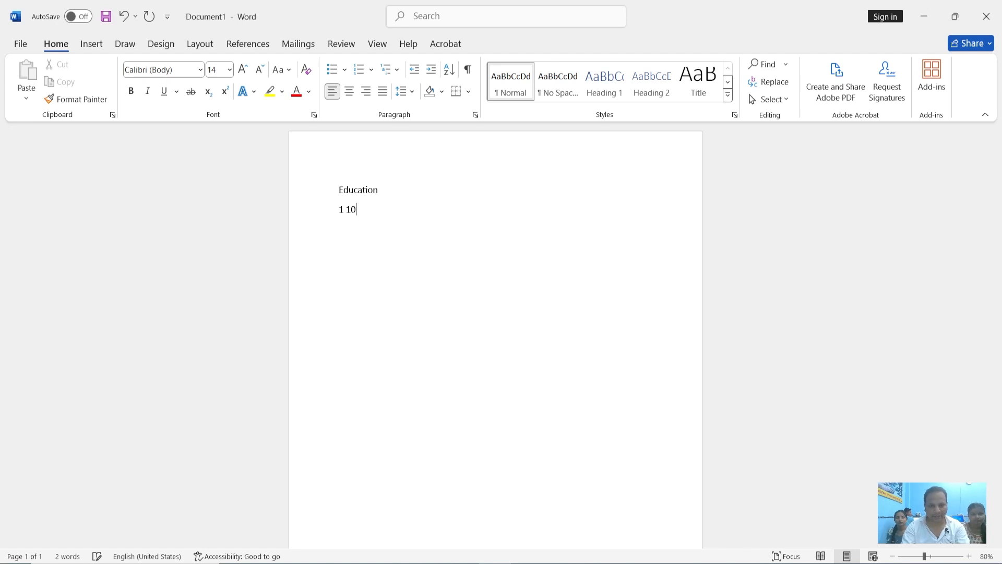
type("th paas")
key("Return")
type("2 ")
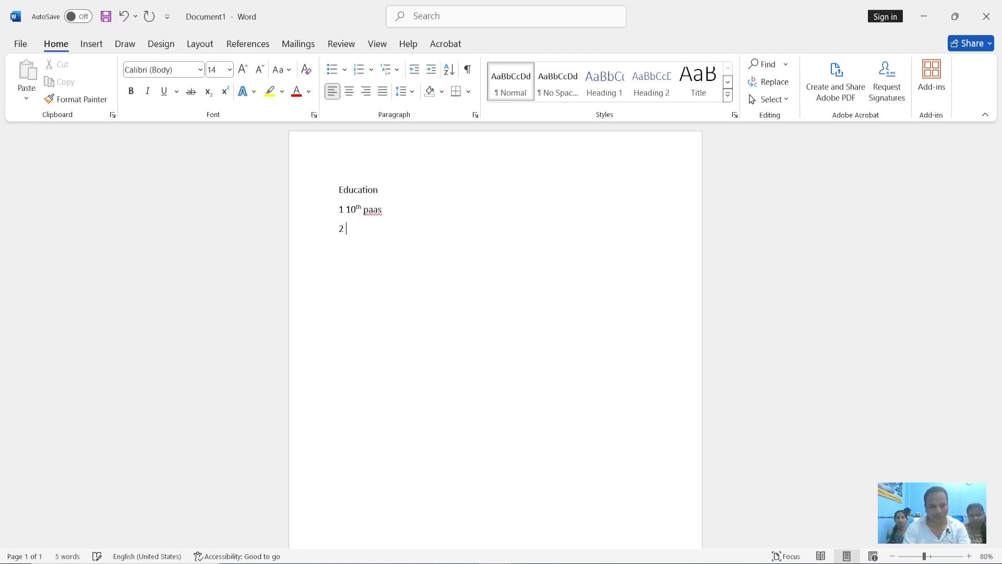
type("12th pass")
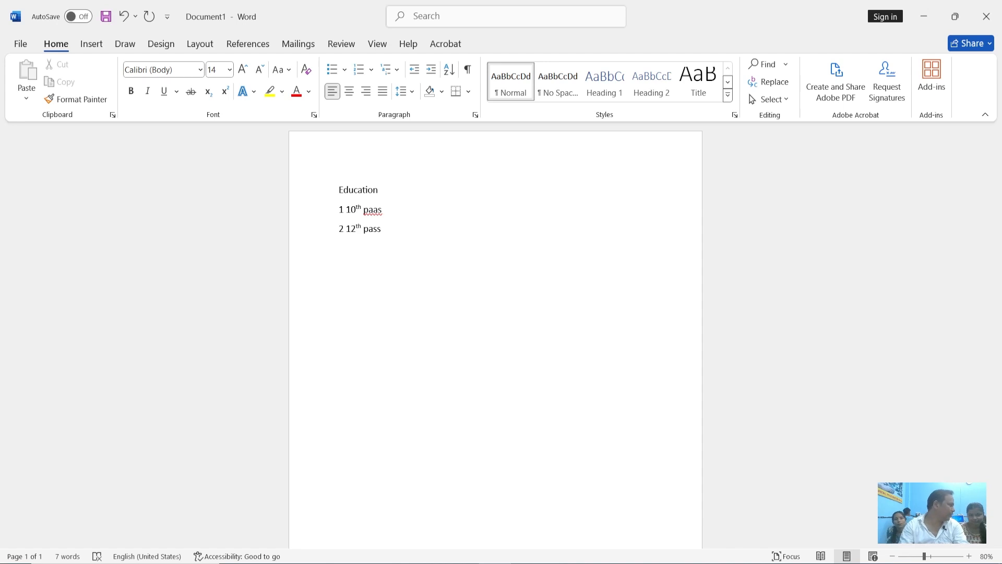
Delete the text of both manually numbered lines, keeping an empty line below "Education"
key("BackSpace")
key("BackSpace")
key("BackSpace")
key("BackSpace")
key("BackSpace")
key("BackSpace")
key("BackSpace")
key("BackSpace")
key("BackSpace")
key("BackSpace")
key("BackSpace")
key("BackSpace")
key("BackSpace")
key("BackSpace")
key("BackSpace")
key("BackSpace")
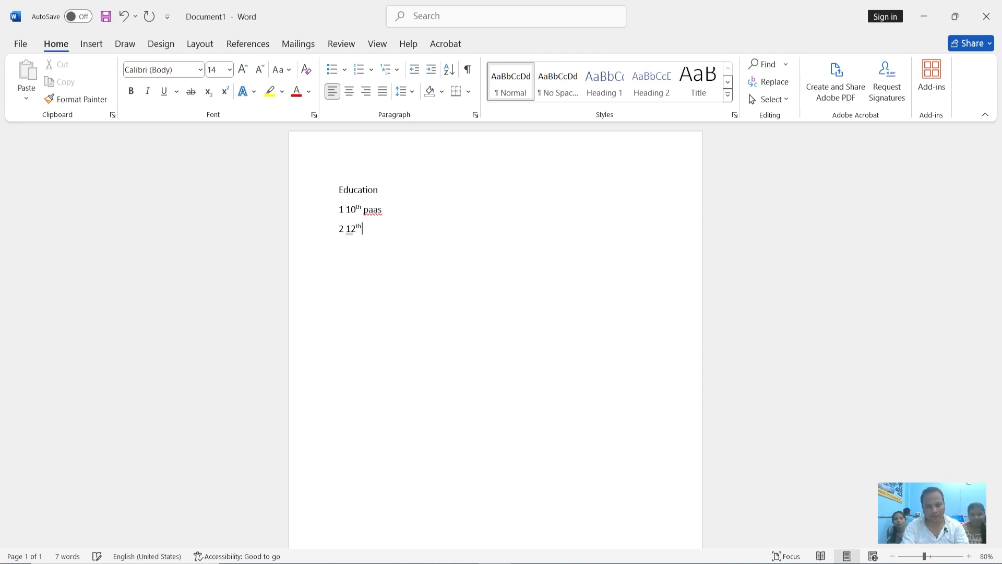
key("BackSpace")
key("BackSpace")
key("BackSpace")
key("BackSpace")
key("BackSpace")
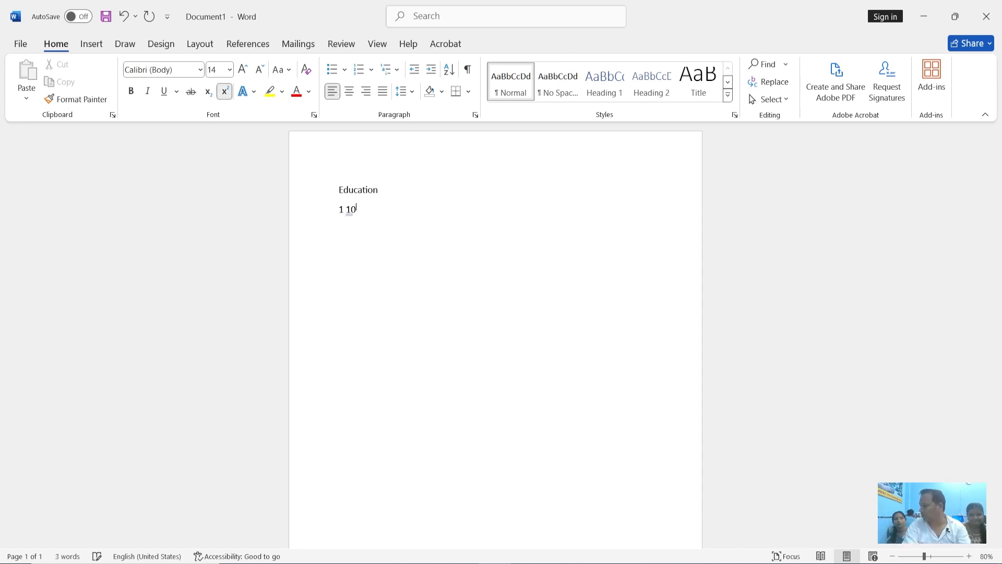
key("BackSpace")
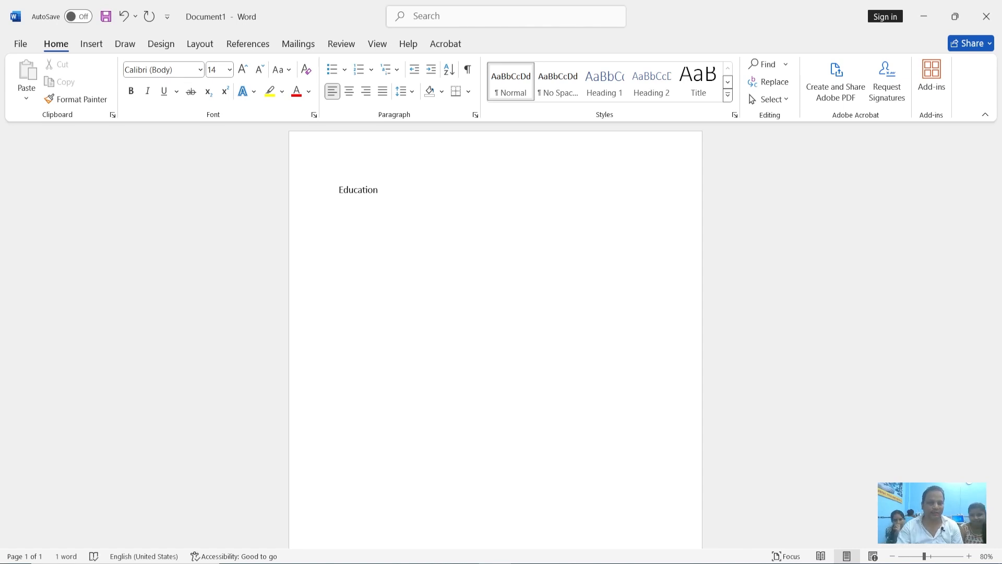
Start an arrow-bulleted list below "Education" with the first item "10th passed from up board."
left_click(344, 69)
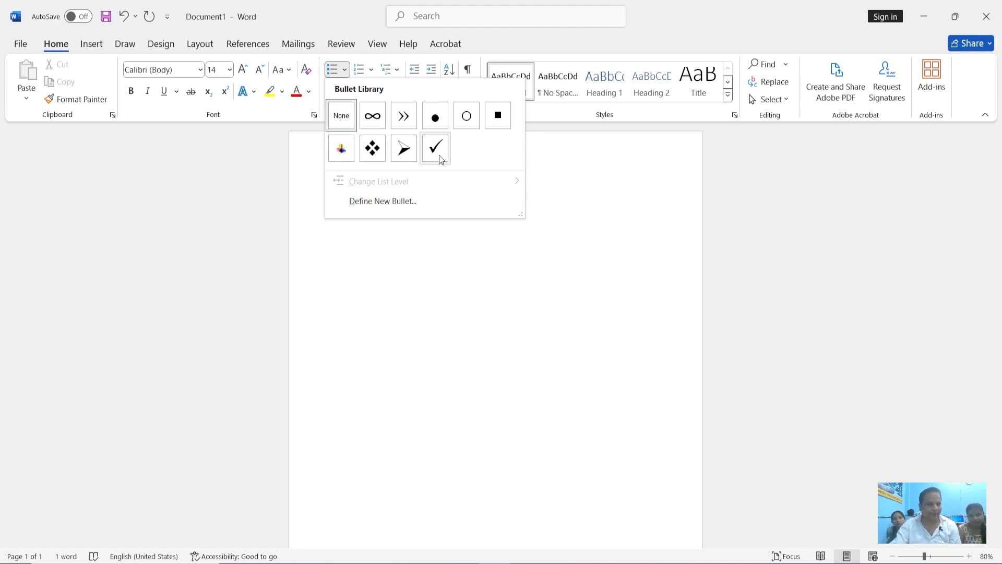
left_click(405, 150)
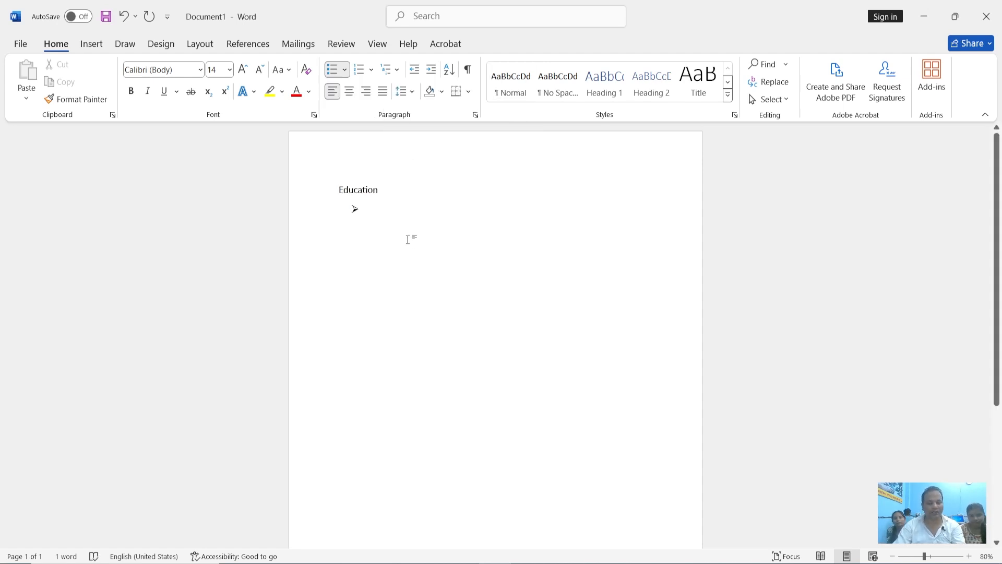
type("10th pass")
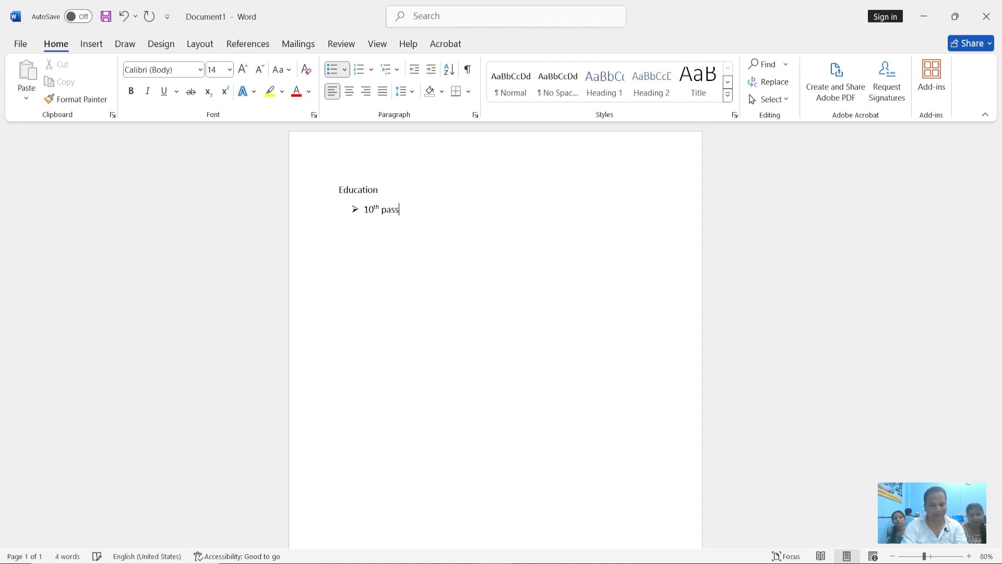
type("ed from up board")
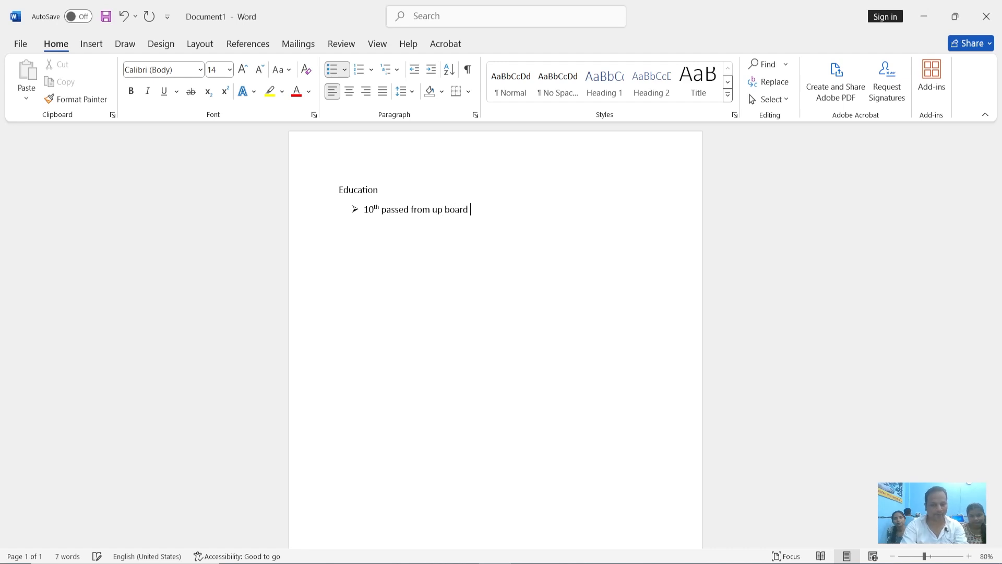
key("BackSpace")
type(".")
Add the second bullet item "12th Passed from up board" to the list
key("Return")
type("12th Pass")
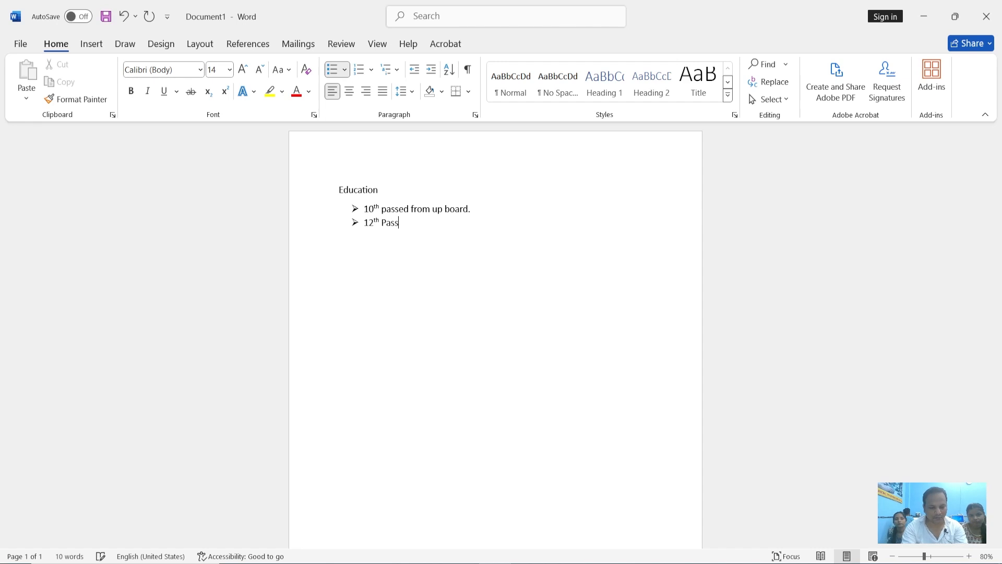
type("ed from up board")
Add "BCC course" as the third bullet item and end the list below it
key("Return")
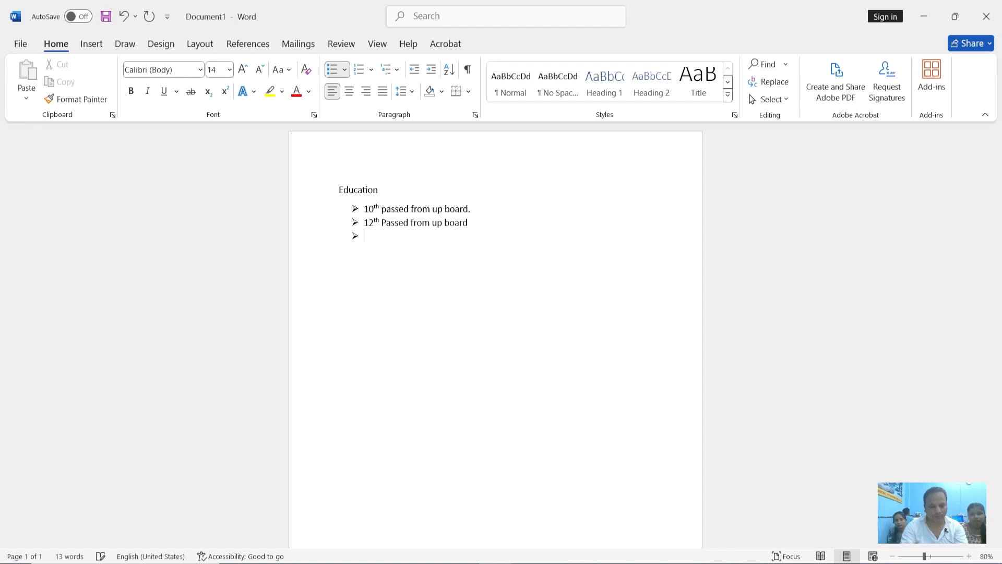
type("BCC ")
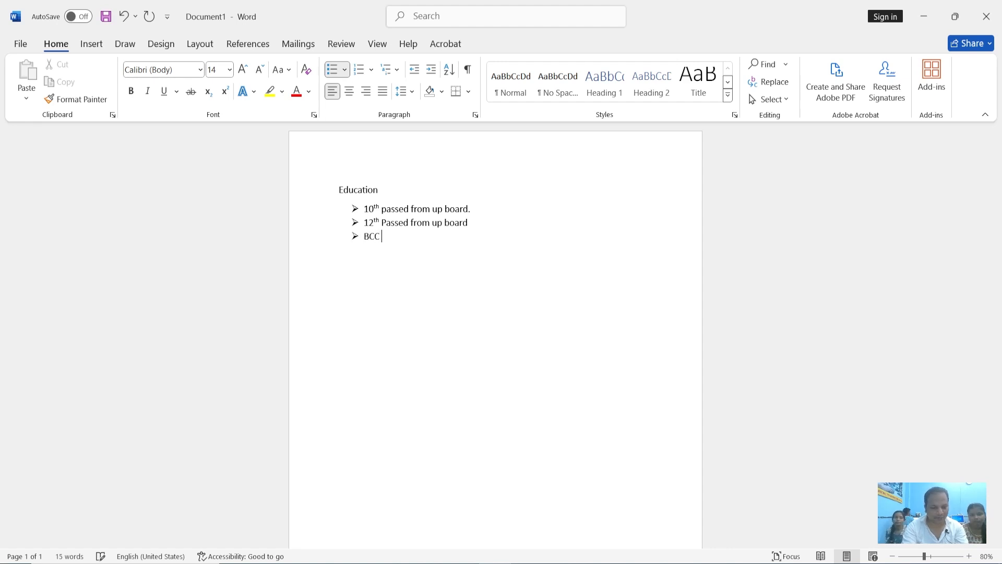
type("course")
key("Return")
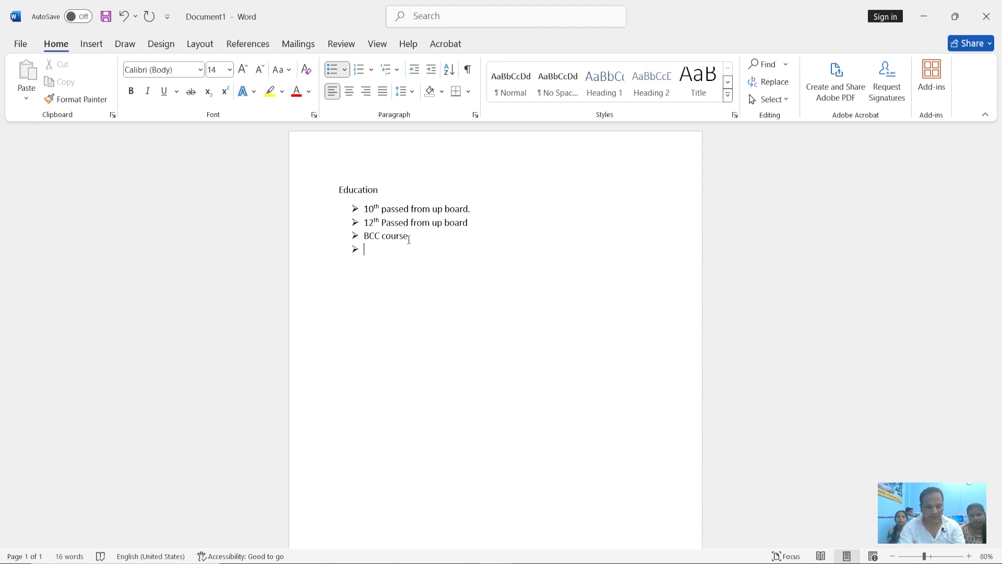
key("Return")
key("BackSpace")
type("interest")
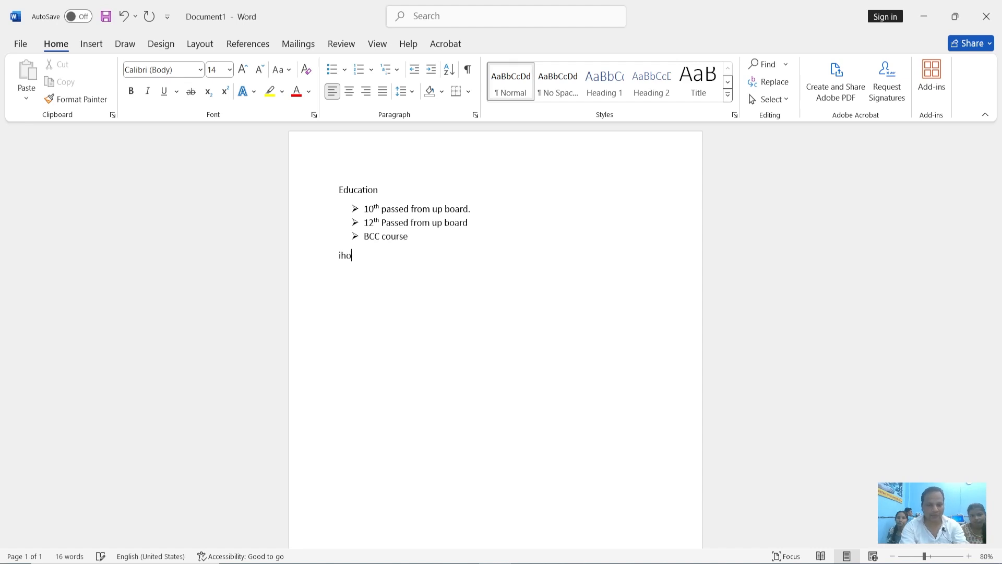
key("BackSpace")
key("BackSpace")
key("BackSpace")
key("BackSpace")
key("BackSpace")
key("BackSpace")
key("BackSpace")
key("BackSpace")
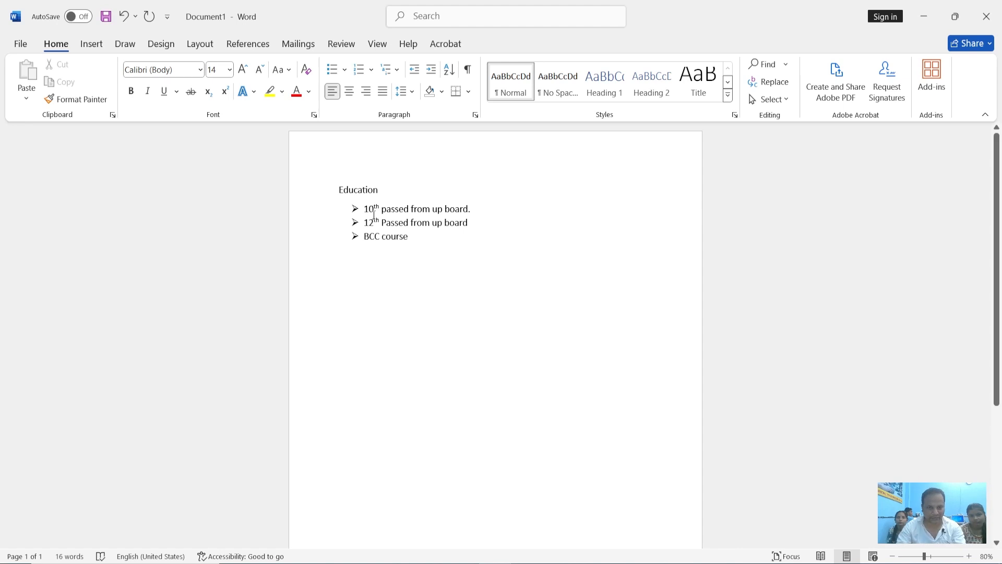
Enlarge the "Education" heading to font size 28 and return it to size 14
left_click_drag(377, 189, 324, 190)
left_click(243, 69)
left_click(243, 70)
left_click(243, 69)
left_click(243, 69)
left_click(243, 69)
left_click(243, 69)
left_click(243, 70)
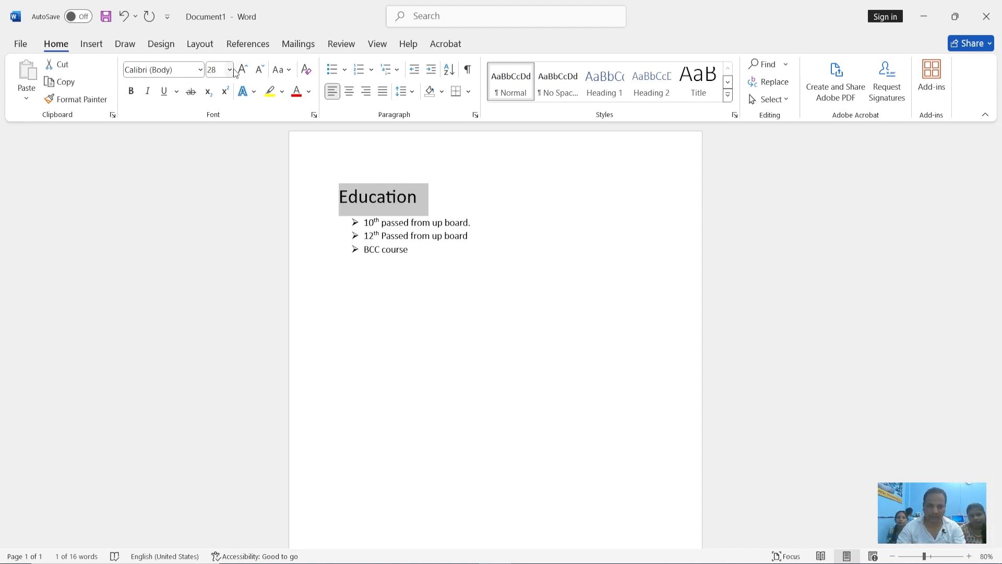
left_click(229, 73)
left_click(218, 166)
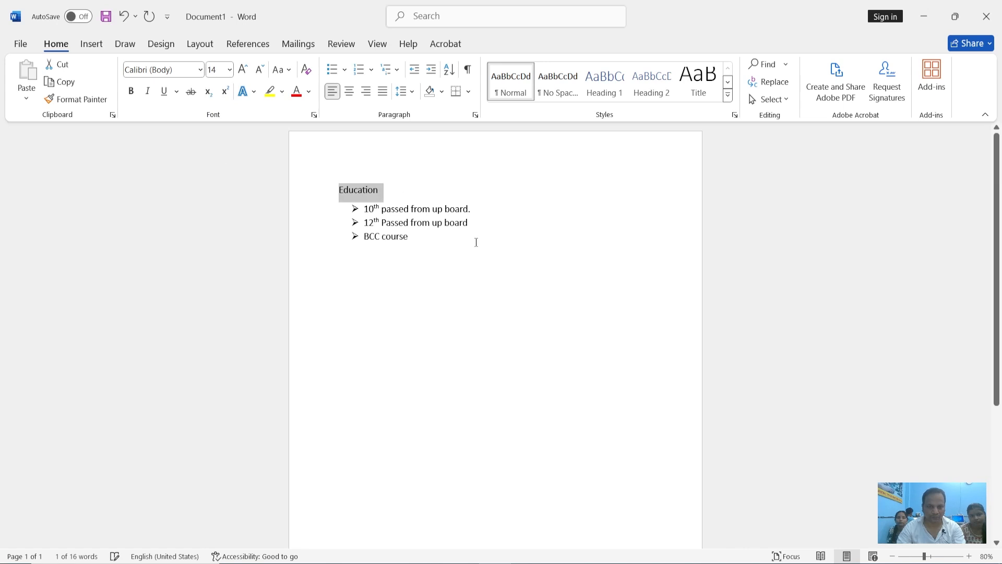
Change the bullets of all three list items to the solid round style
left_click_drag(436, 240, 353, 208)
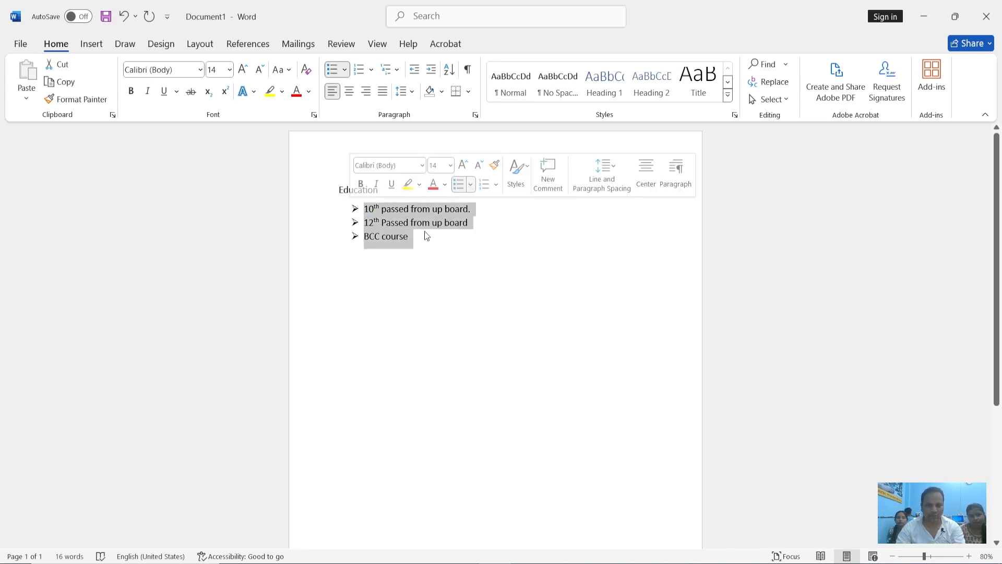
left_click(344, 70)
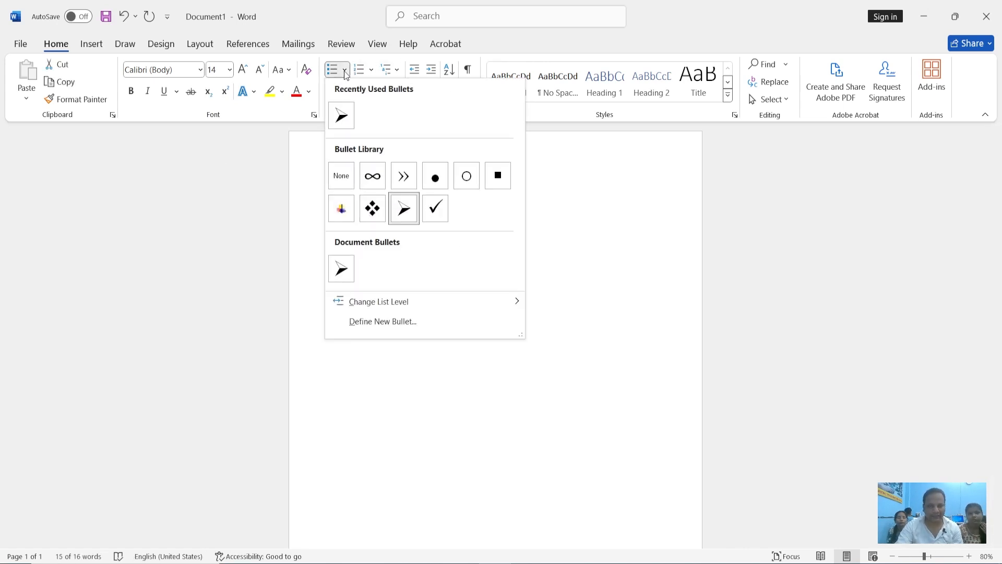
left_click(428, 180)
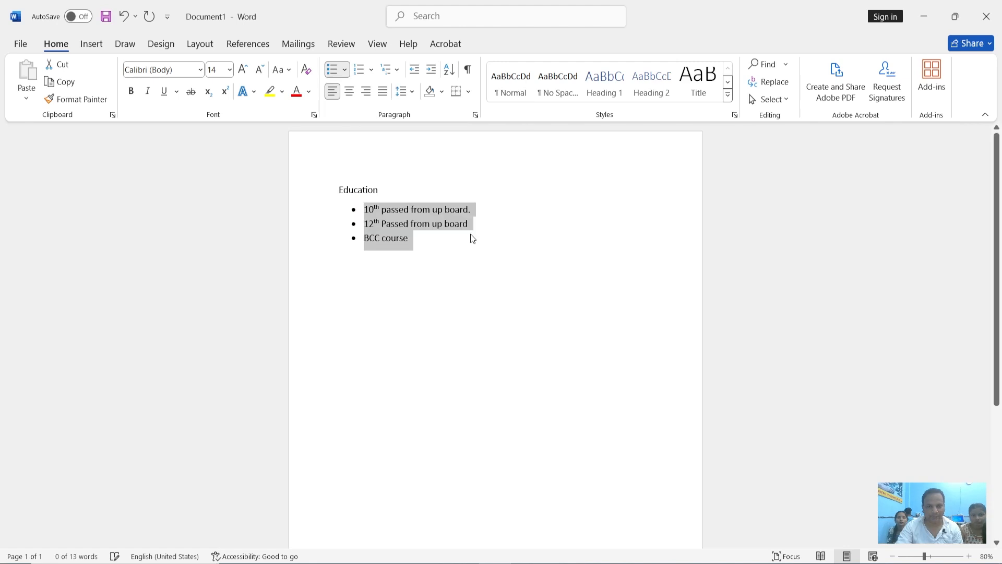
Change the bullets of the three list items to hollow circles, to solid squares, and finally to the four-diamond style
left_click(344, 69)
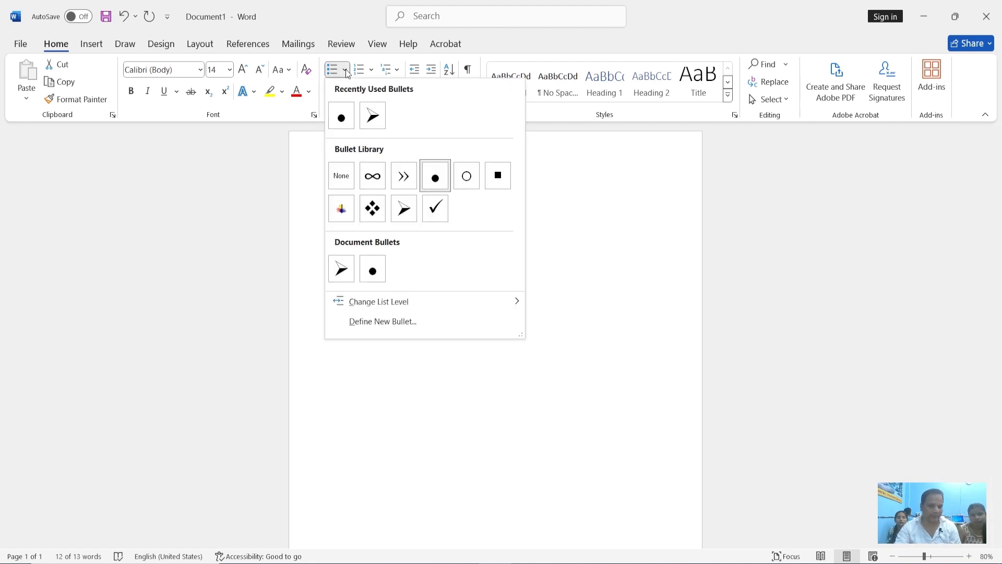
left_click(472, 173)
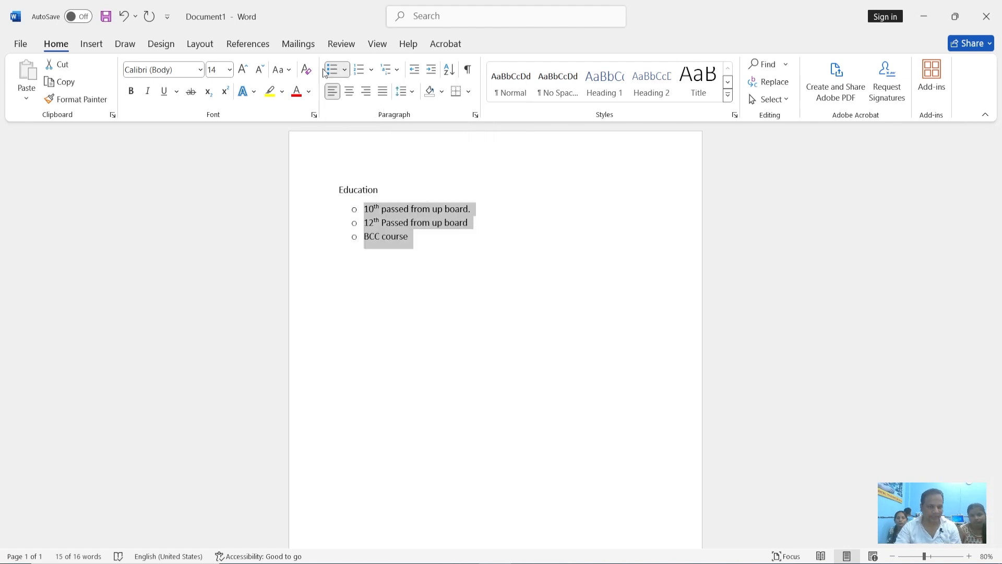
left_click(344, 71)
left_click(498, 175)
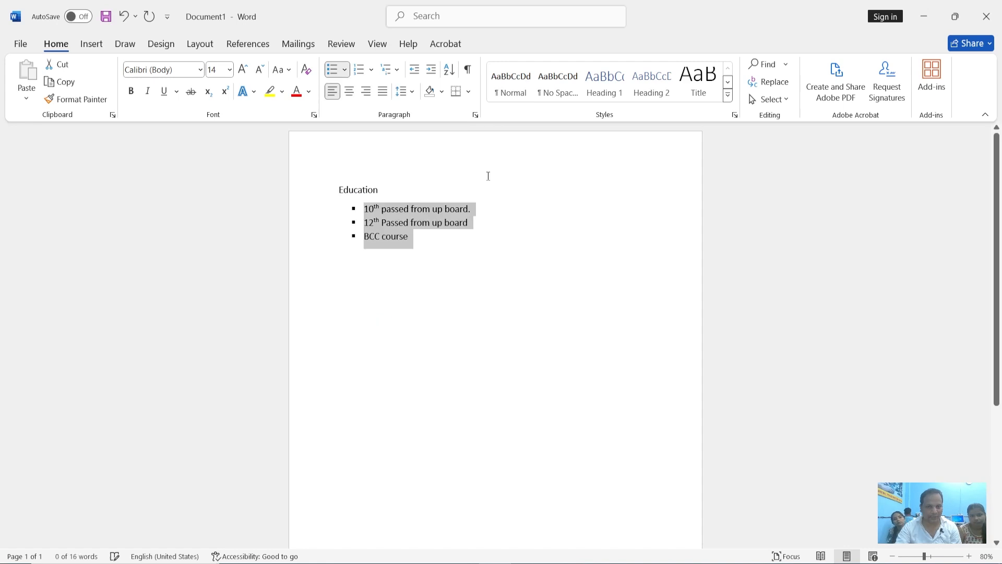
left_click(344, 73)
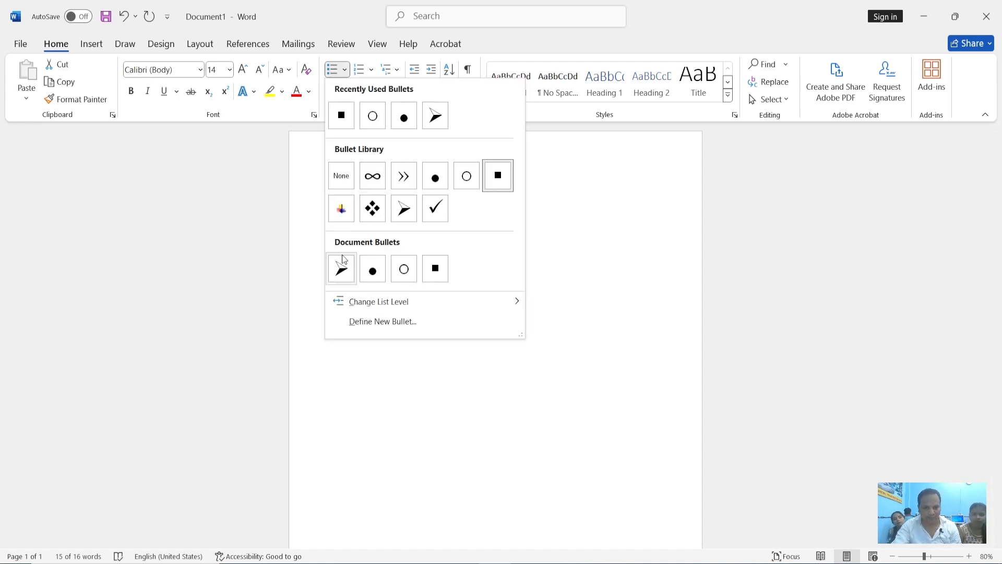
left_click(372, 209)
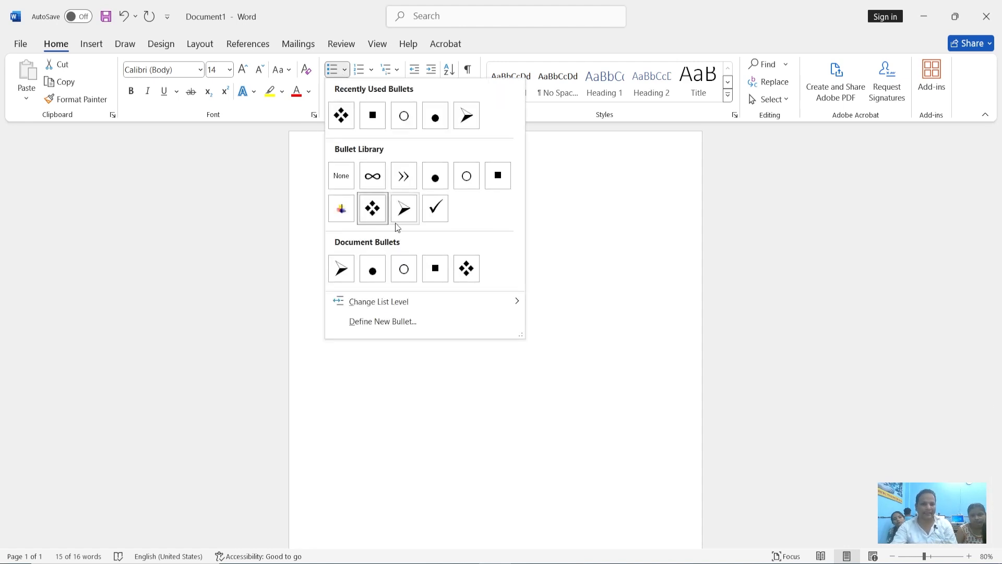
Demote the three list items to list level 3, to level 7, and finally to level 9
mouse_move(400, 308)
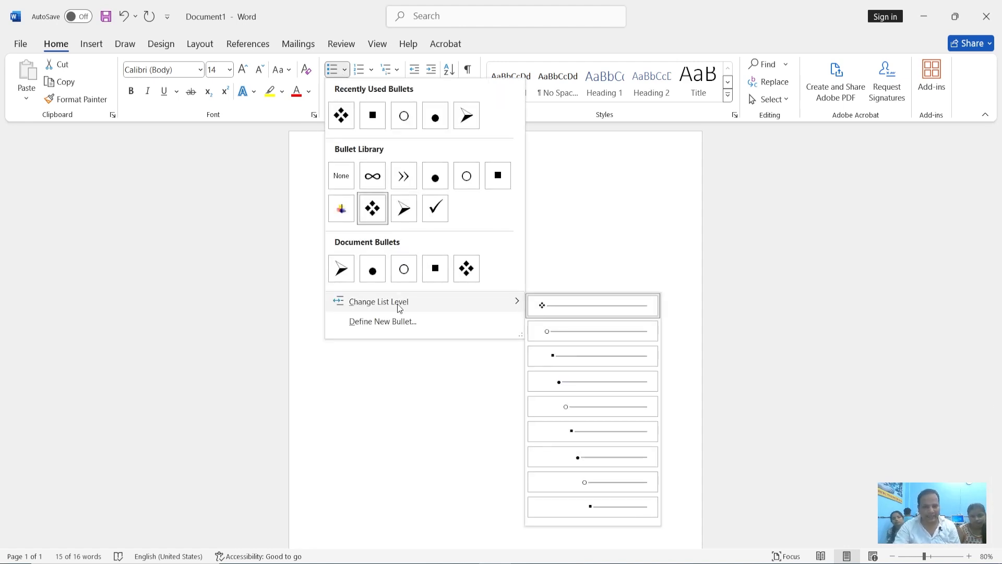
left_click(617, 357)
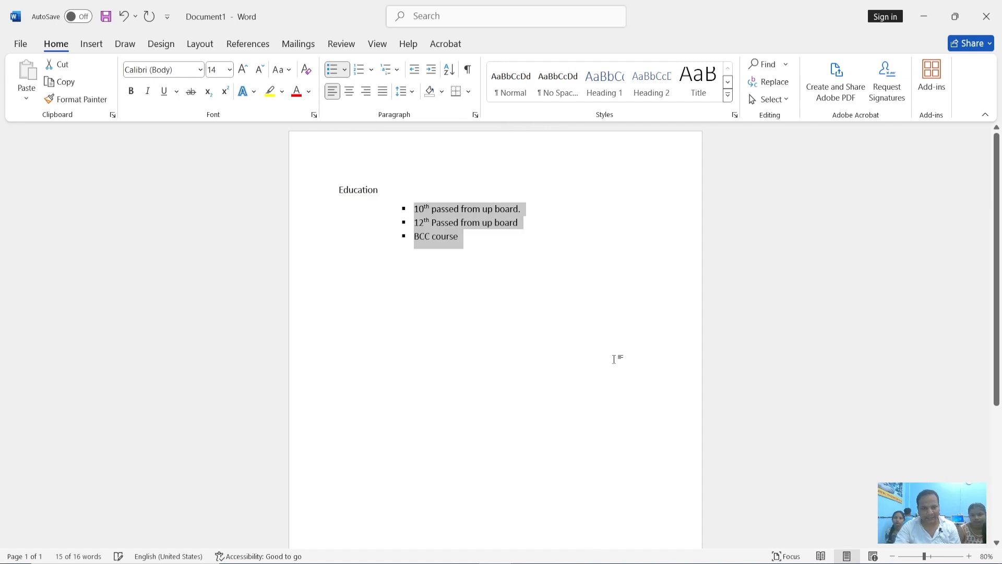
left_click(344, 69)
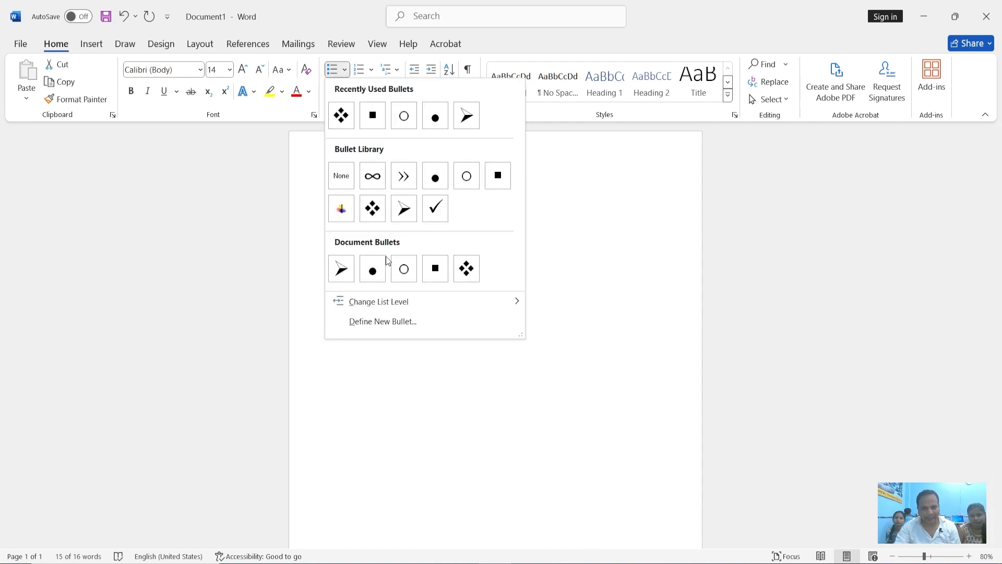
mouse_move(397, 307)
left_click(592, 457)
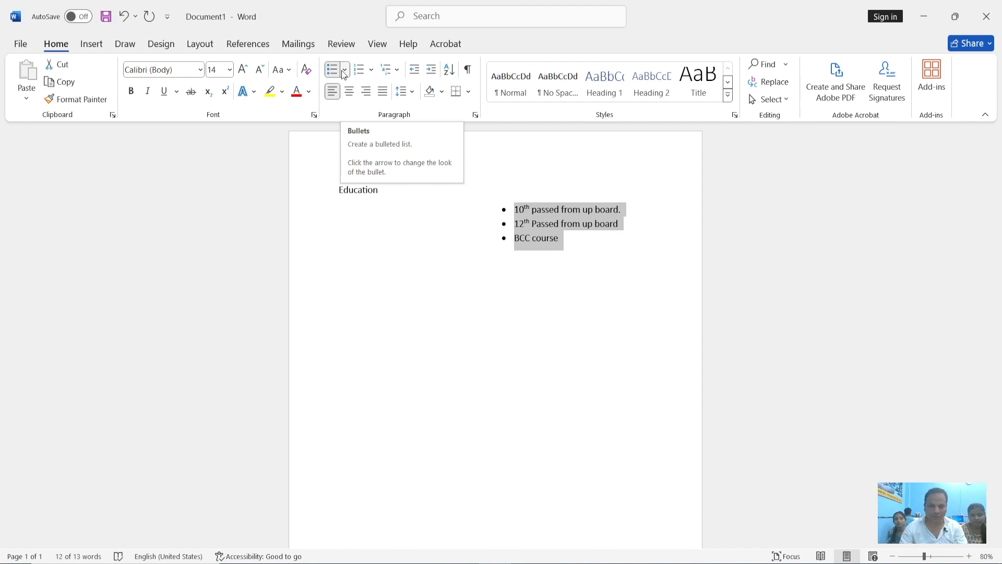
key("Tab")
key("Tab")
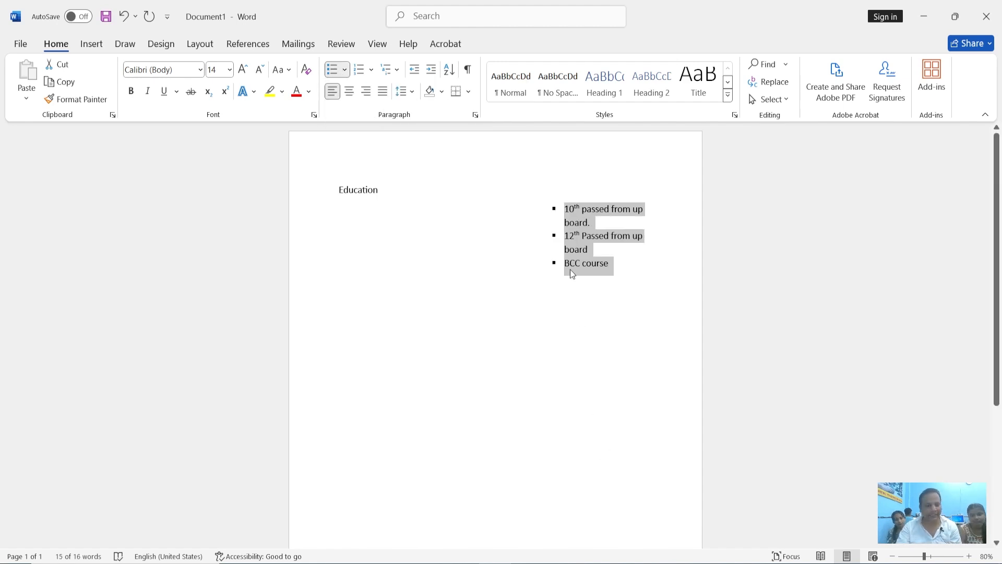
Return the three list items to the first list level with the four-diamond bullet
left_click(345, 70)
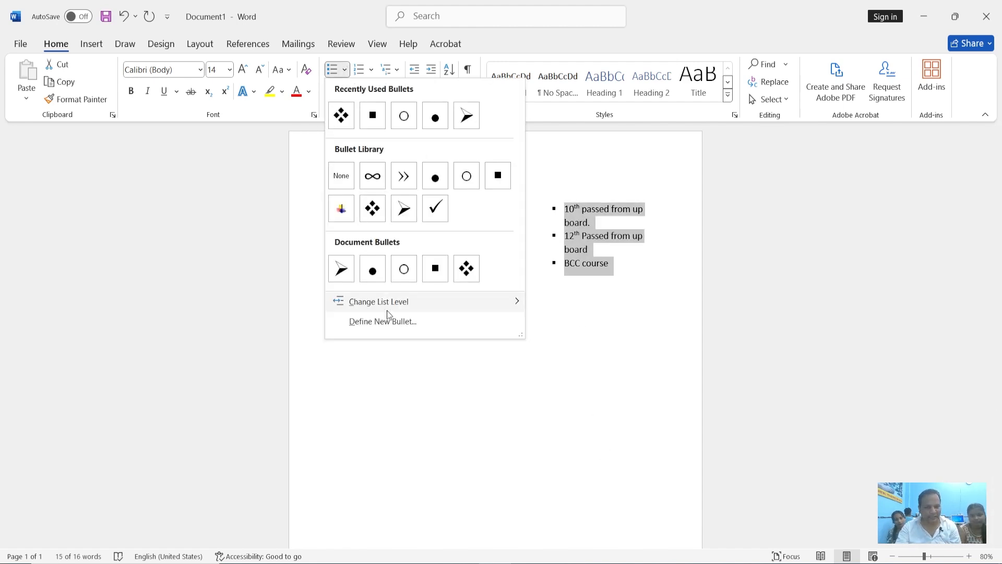
mouse_move(388, 305)
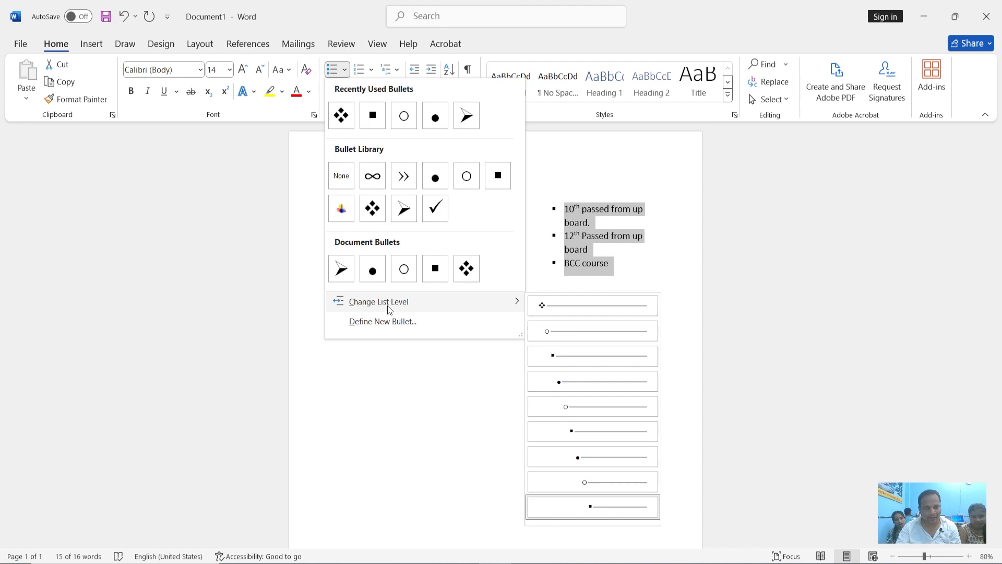
left_click(571, 309)
Define a new bullet from the Wingdings teardrop symbol (character code 83) and apply it to the three list items
left_click(346, 73)
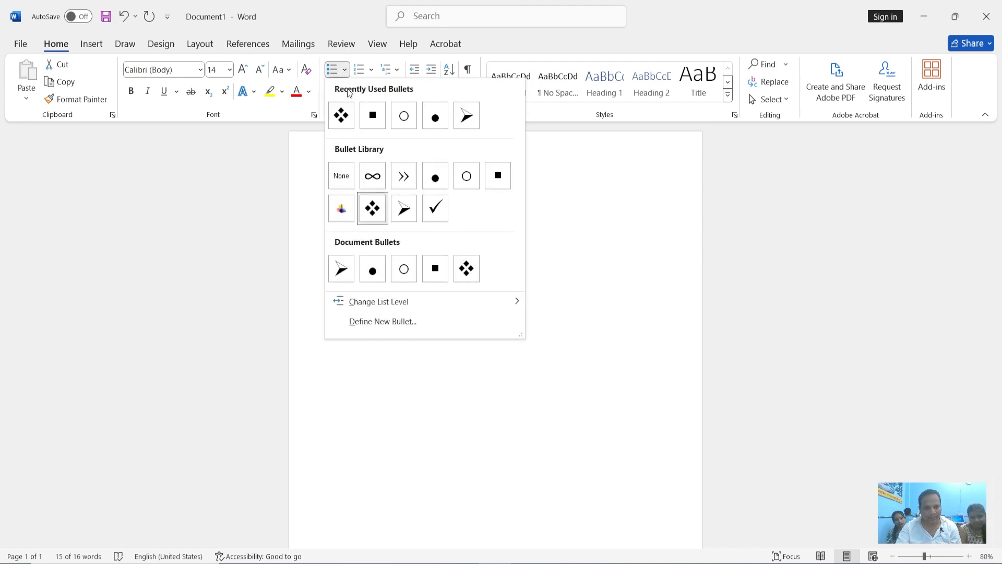
left_click(394, 325)
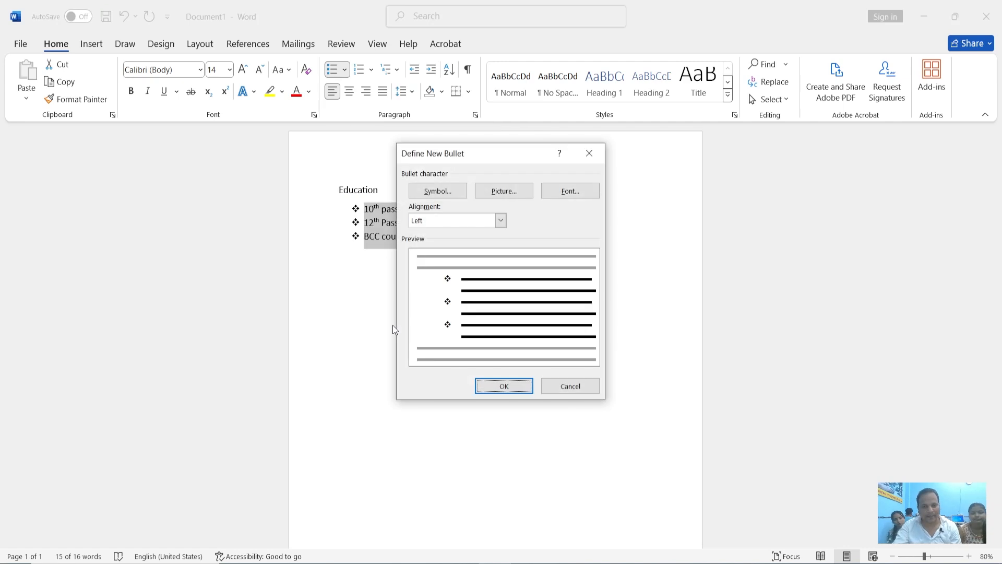
left_click_drag(492, 153, 562, 150)
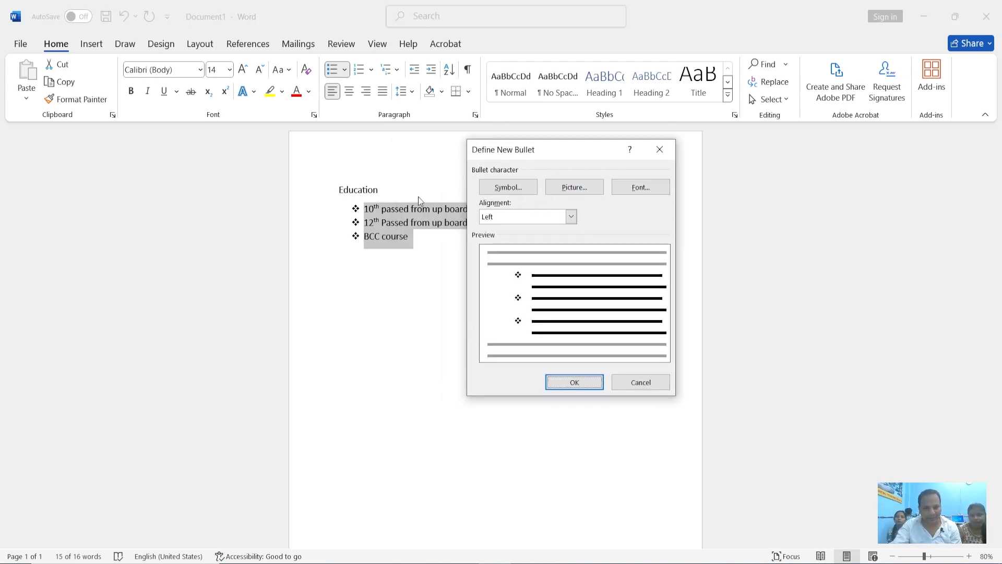
left_click(520, 189)
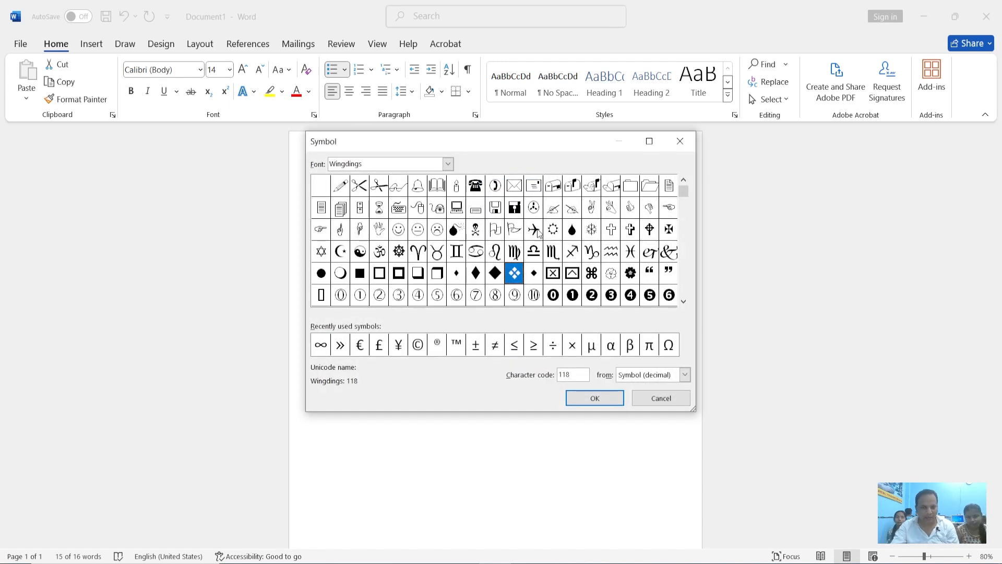
left_click(574, 233)
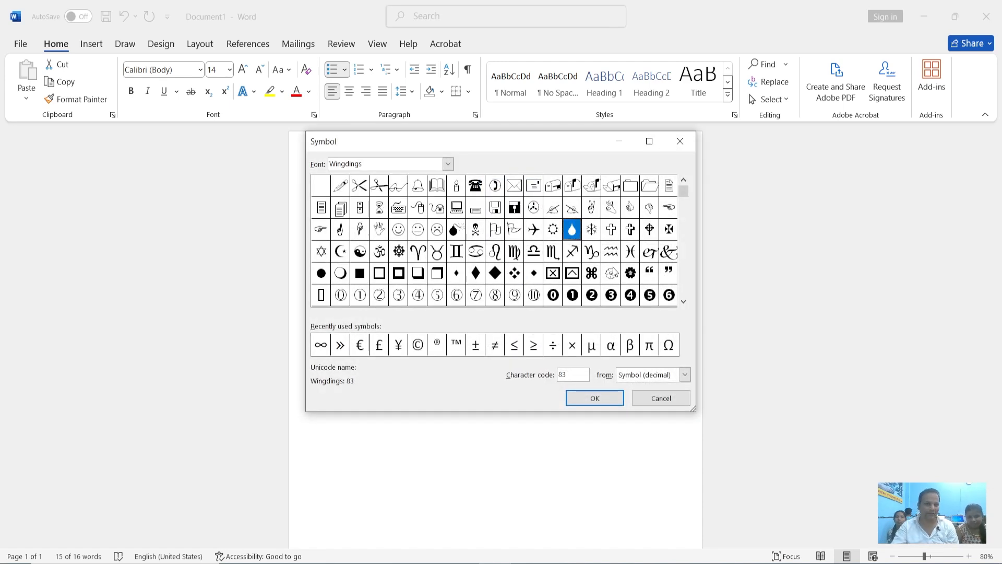
left_click(593, 397)
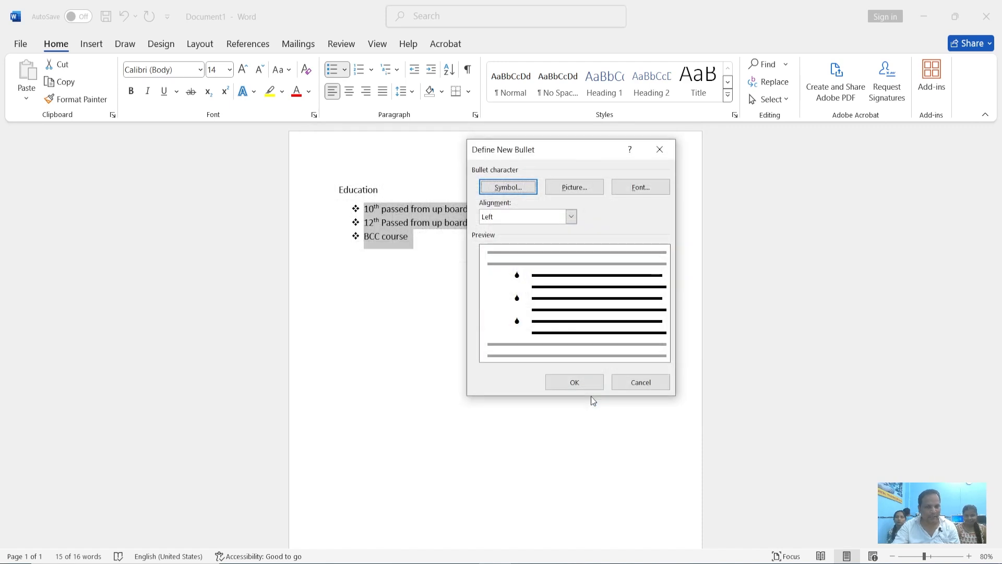
left_click(572, 385)
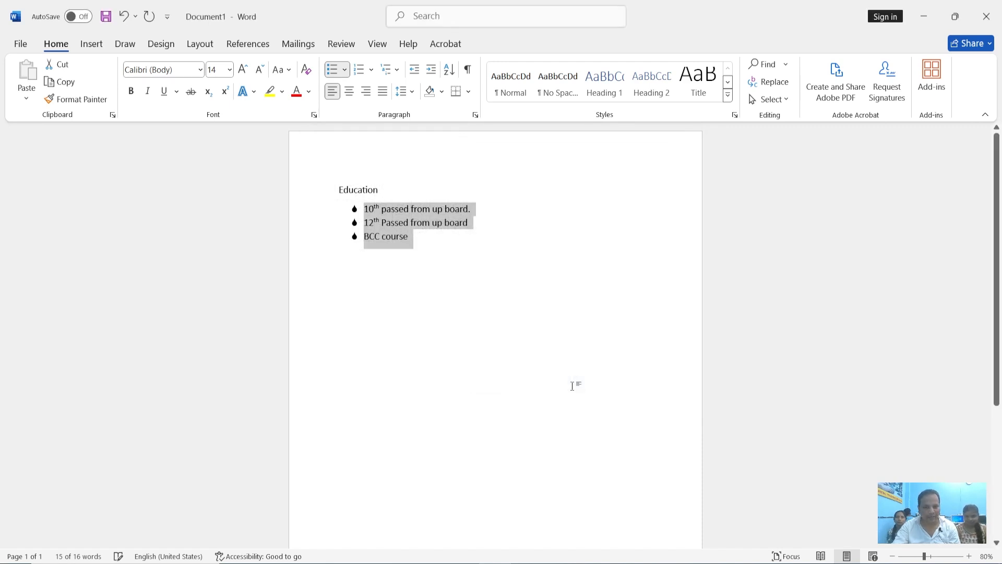
Add three placeholder items, "Kjhadkhk", "Joow" and "khk", below "BCC course" in the list
left_click(427, 241)
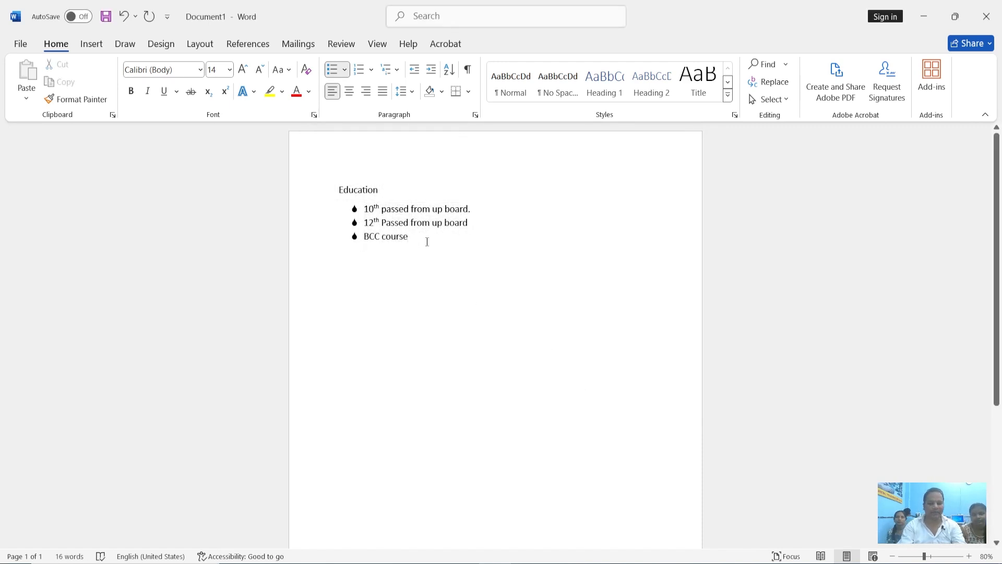
key("Return")
type("Kjhadkhk")
key("Return")
type("jcow")
key("Return")
type("khk")
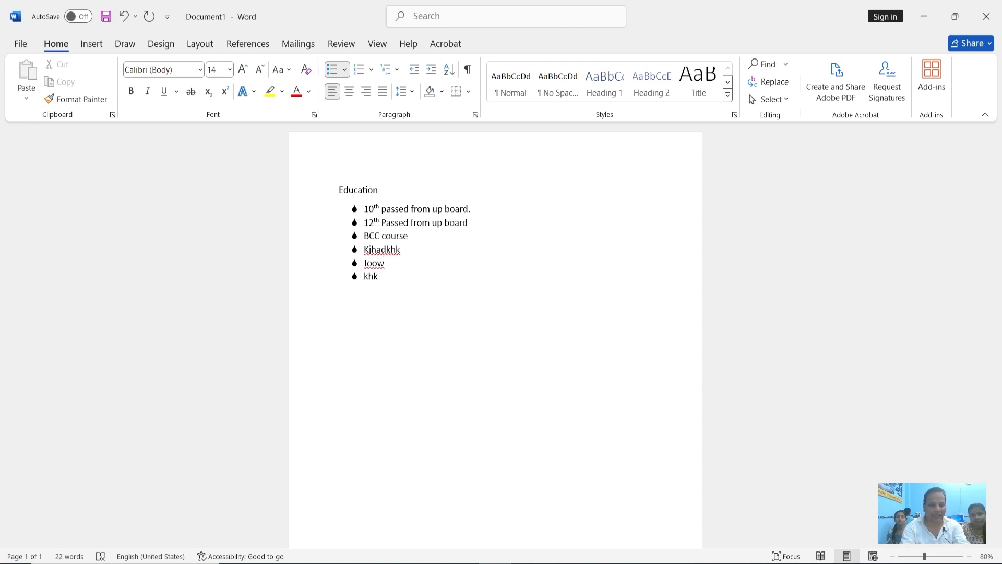
Delete the three placeholder entries below "BCC course", keeping one empty bullet
key("BackSpace")
key("BackSpace")
key("BackSpace")
key("BackSpace")
key("BackSpace")
key("BackSpace")
key("BackSpace")
key("BackSpace")
key("BackSpace")
key("BackSpace")
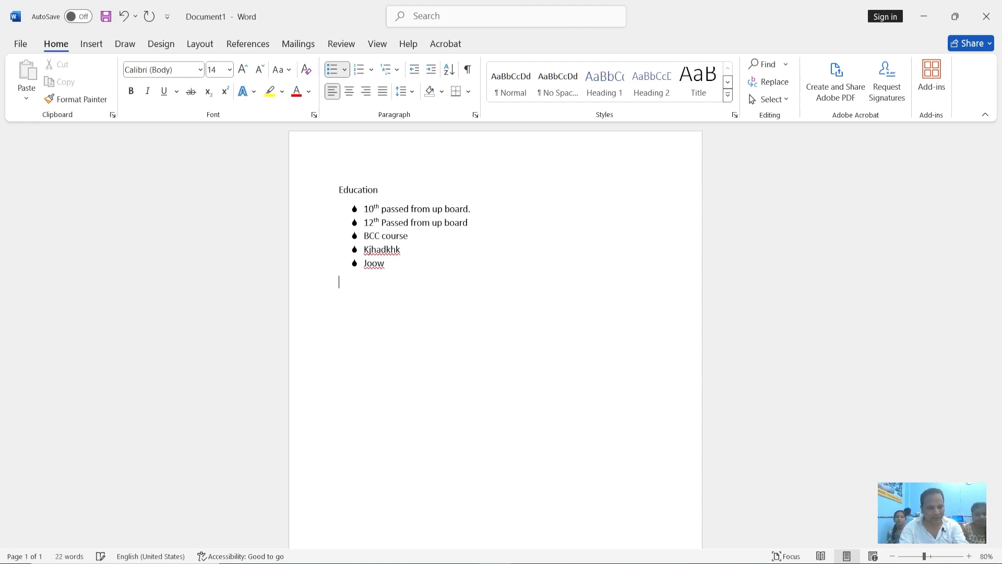
key("BackSpace")
key("BackSpace")
key("BackSpace")
key("BackSpace")
key("BackSpace")
key("BackSpace")
key("BackSpace")
key("BackSpace")
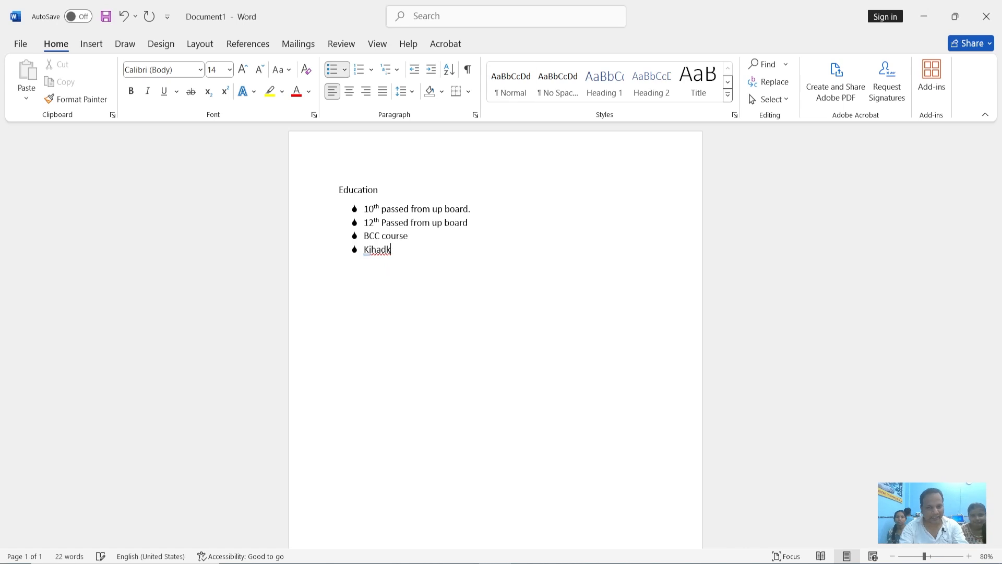
key("BackSpace")
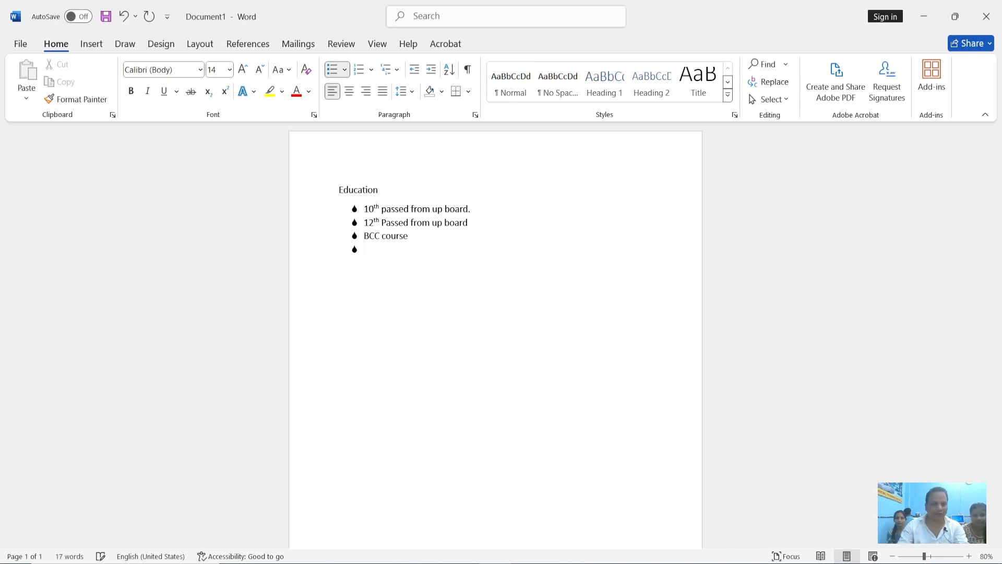
Define a new bullet from the Wingdings right-pointing hand symbol (character code 70) and apply it to the three text items
left_click_drag(392, 262, 362, 208)
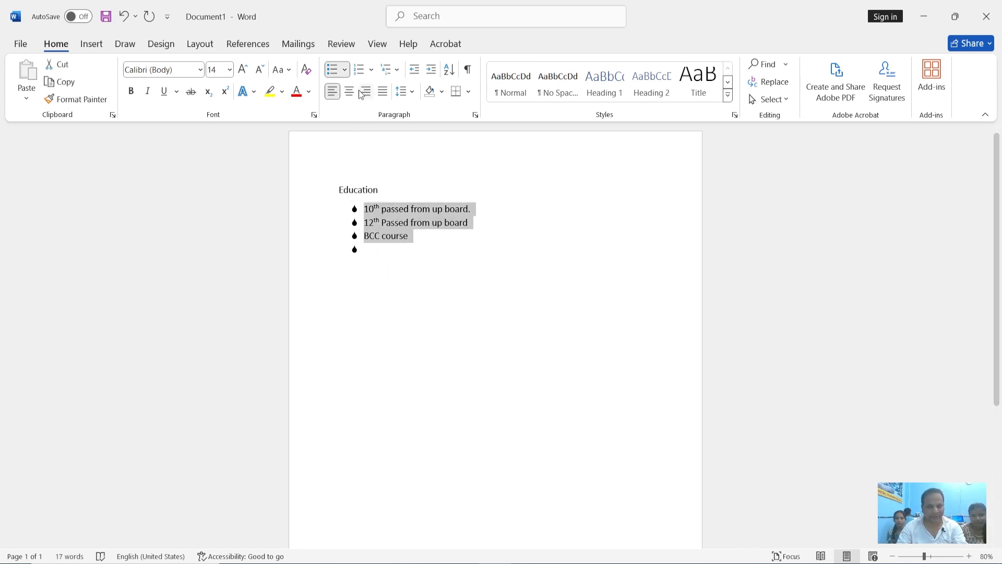
left_click(345, 70)
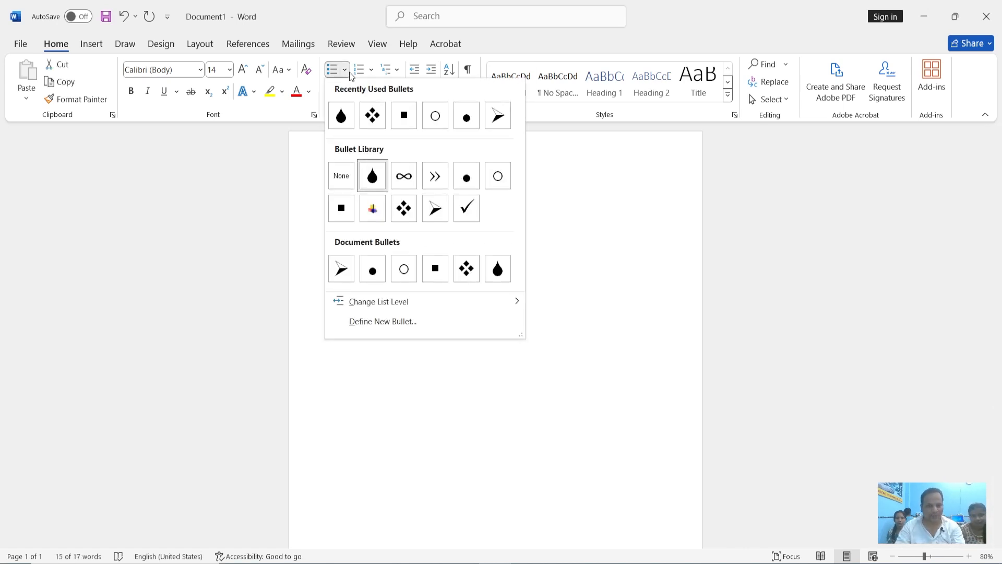
left_click(395, 321)
left_click(508, 187)
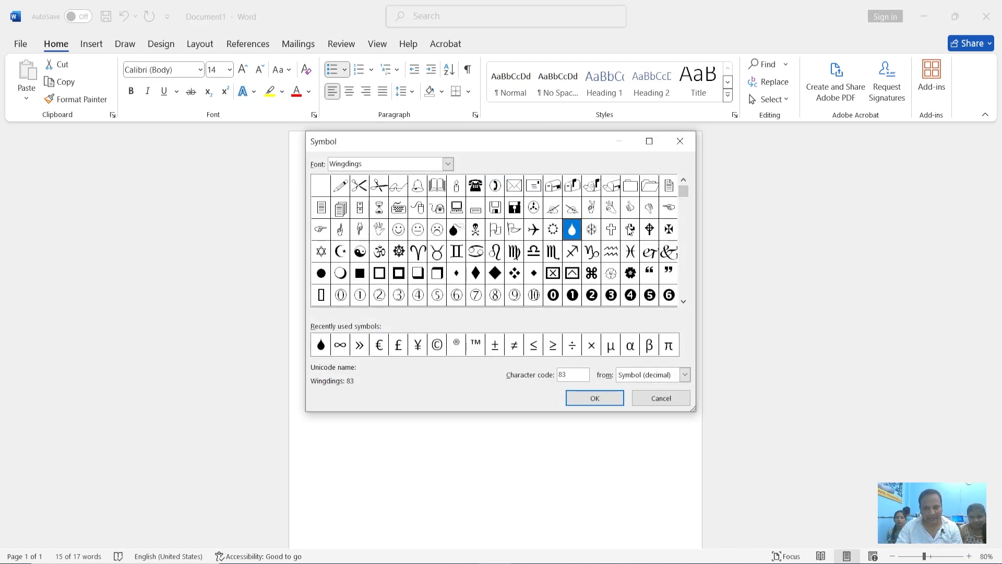
left_click(578, 210)
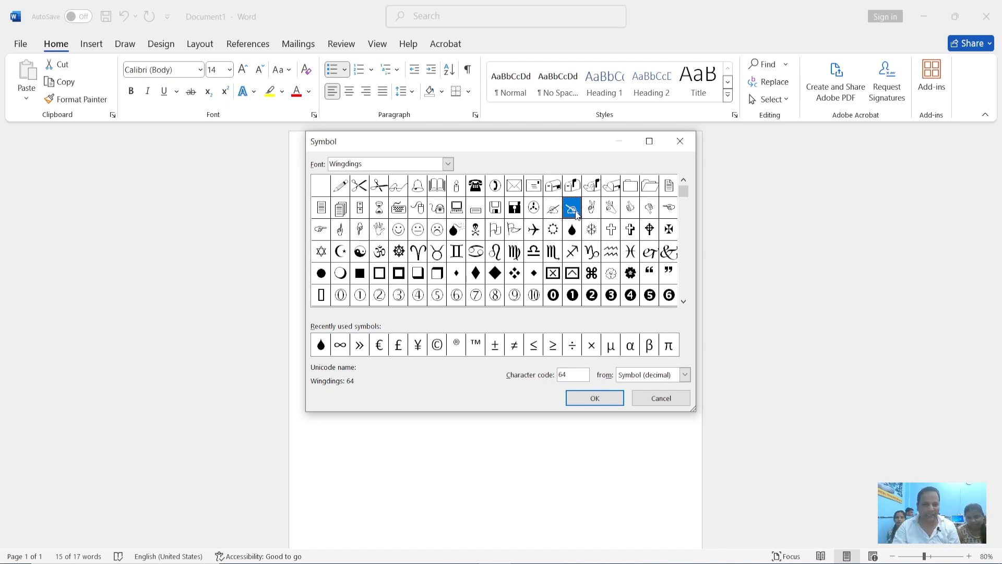
left_click(324, 233)
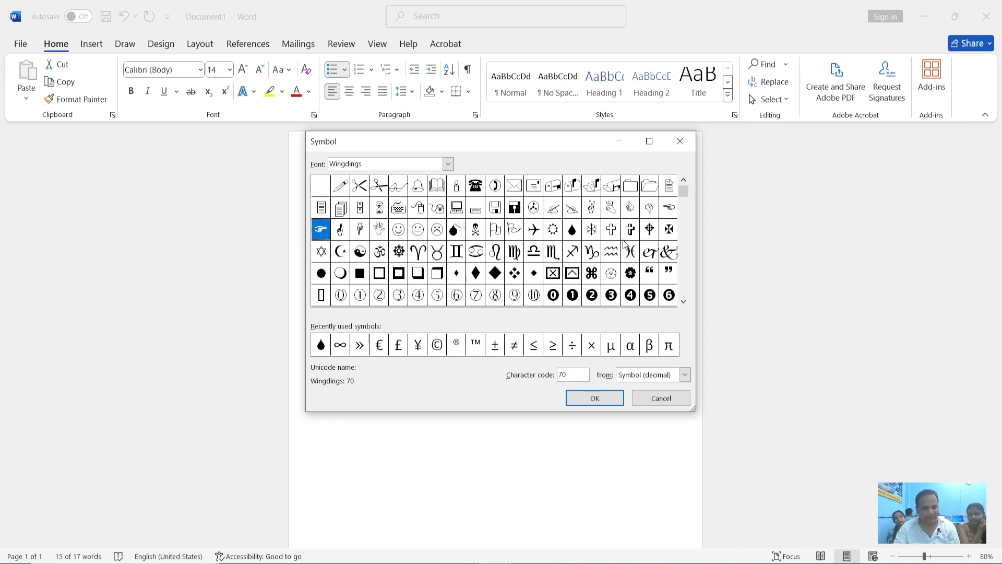
left_click(597, 393)
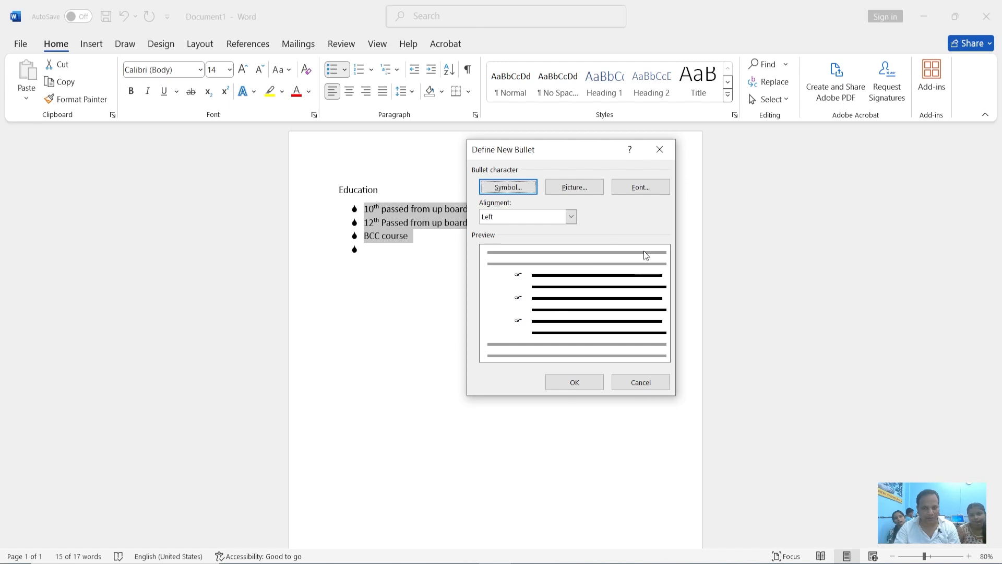
left_click(561, 381)
left_click(442, 277)
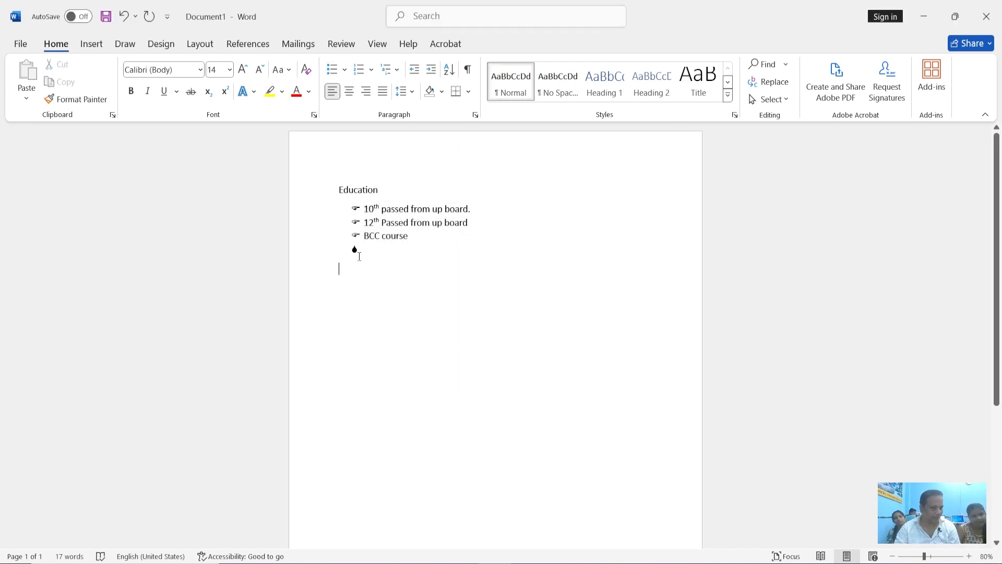
Remove the empty teardrop bullet line below "BCC course"
left_click(359, 253)
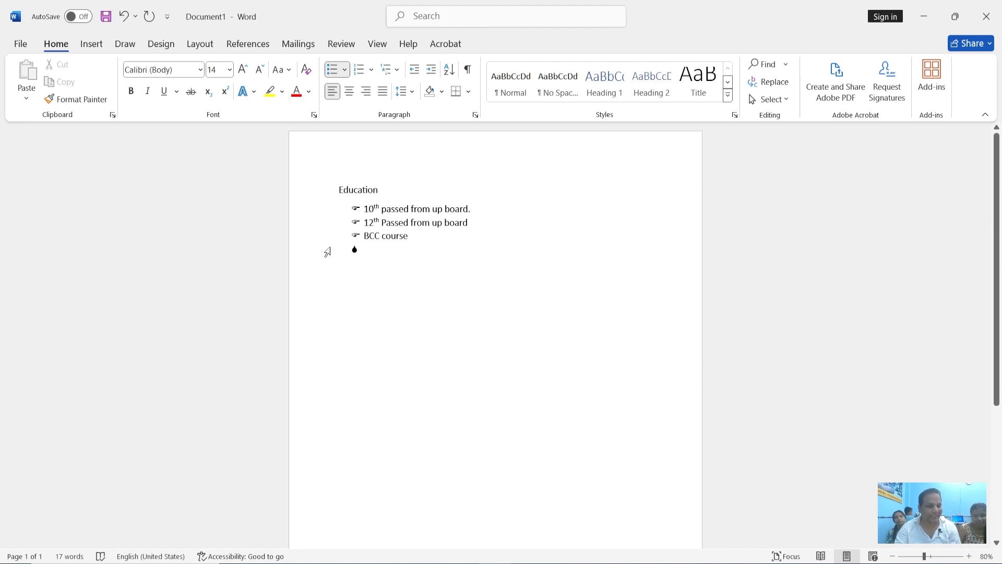
key("BackSpace")
key("BackSpace")
key("BackSpace")
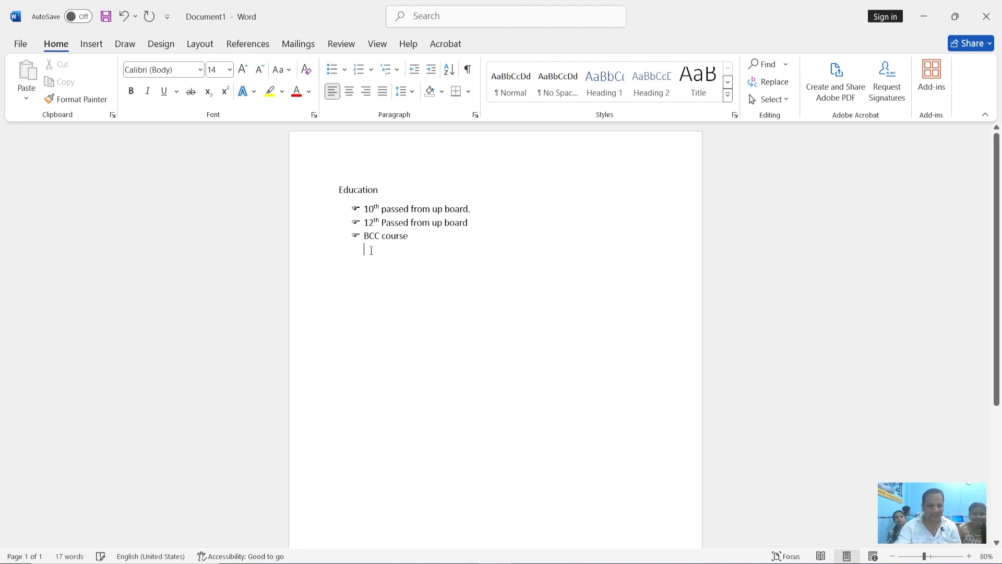
Add a fourth bullet item "jgj" below "BCC course" and replace its text with "kjhsfeh"
key("Return")
type("jgj")
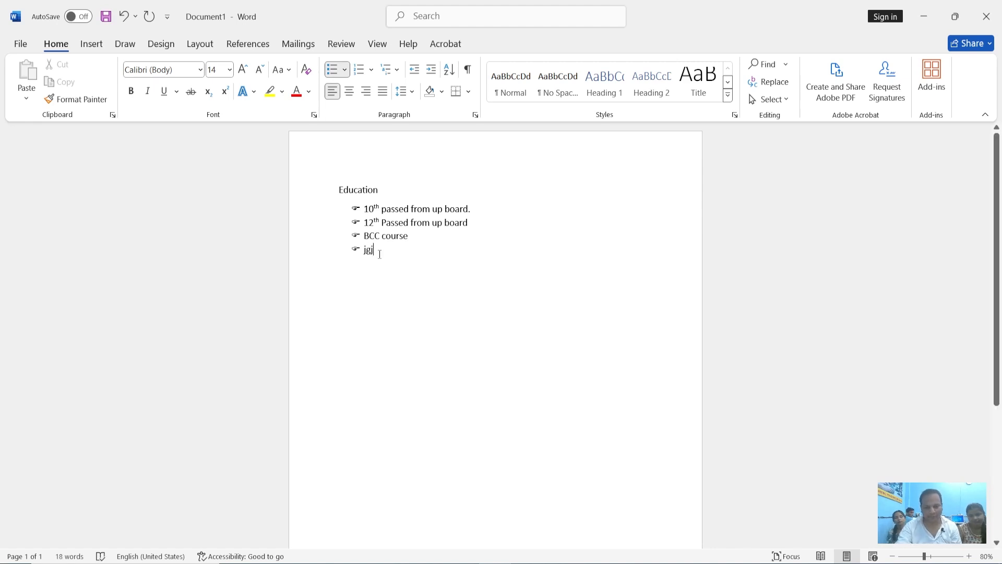
key("BackSpace")
key("BackSpace")
Replace the text of the fourth bullet item below "BCC course" with "B.A Pass"
key("BackSpace")
type("kjhsfehk")
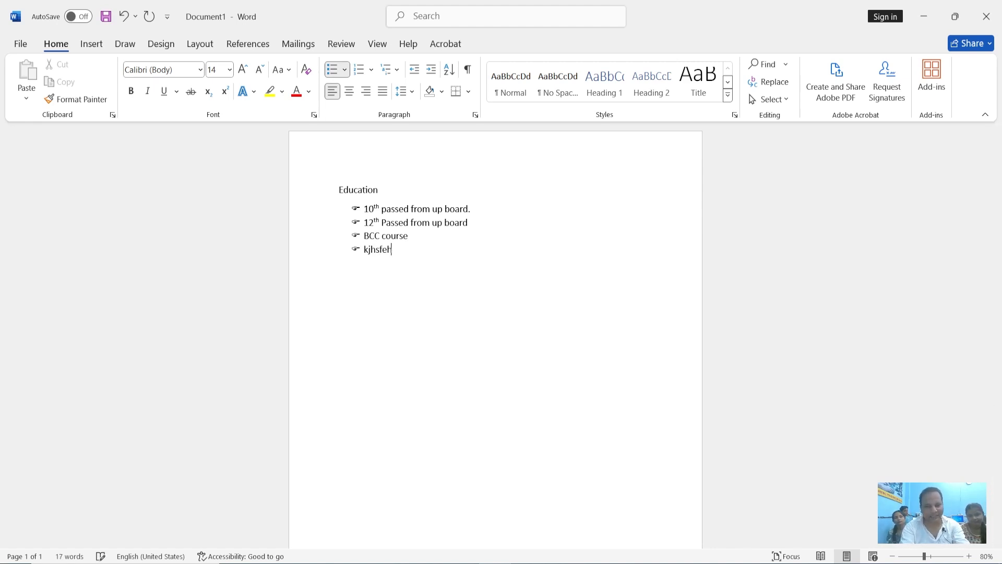
key("BackSpace")
key("BackSpace")
key("BackSpace")
key("BackSpace")
key("BackSpace")
key("BackSpace")
key("BackSpace")
key("BackSpace")
type("delet")
key("BackSpace")
key("BackSpace")
key("BackSpace")
key("BackSpace")
key("BackSpace")
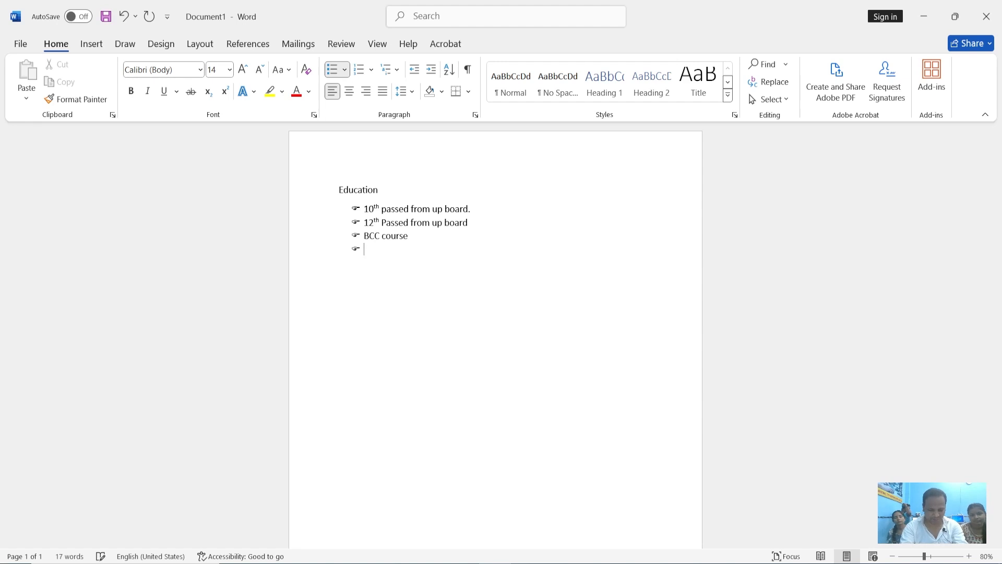
type("B>A")
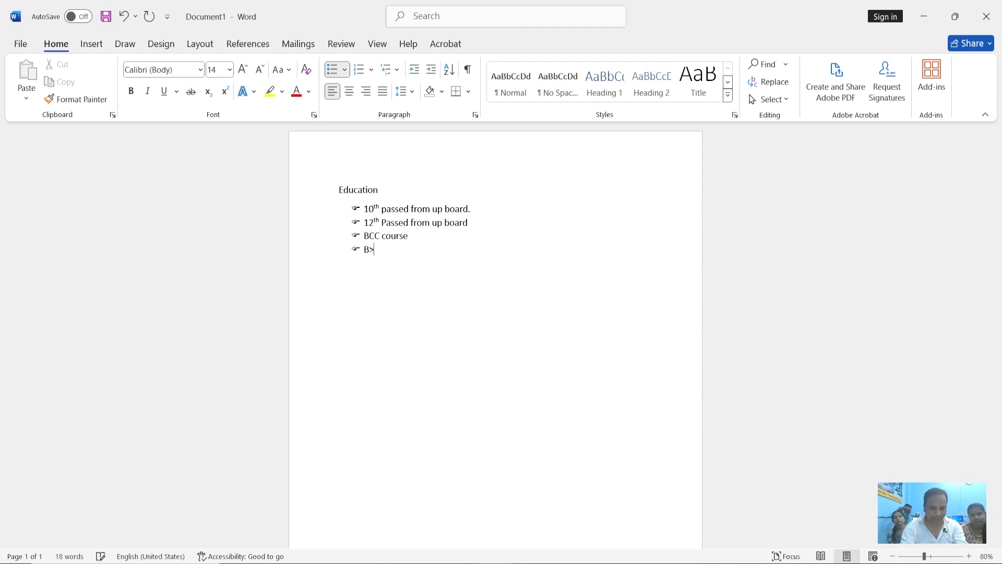
key("BackSpace")
key("BackSpace")
key("BackSpace")
type("B.A Pass")
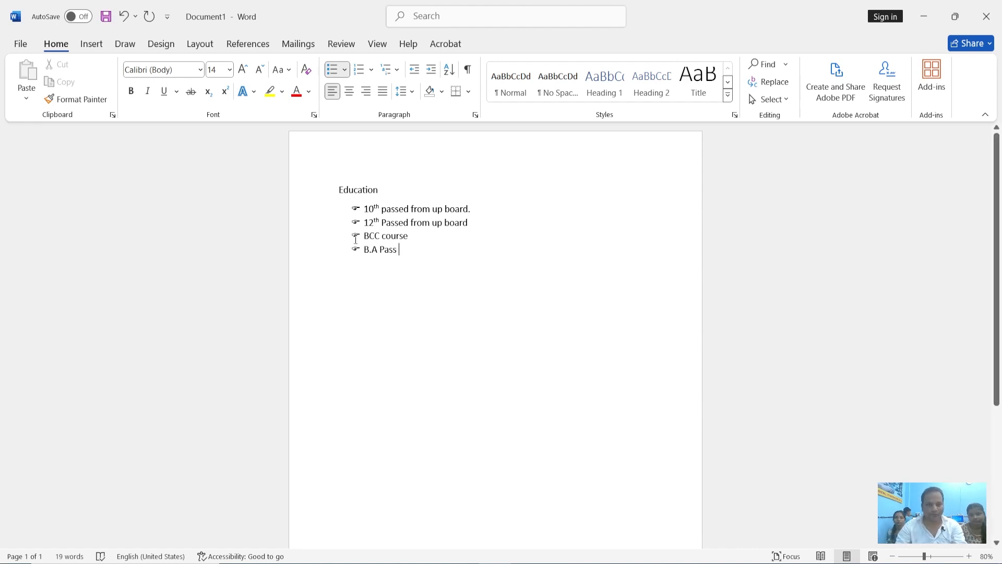
left_click_drag(357, 219, 360, 208)
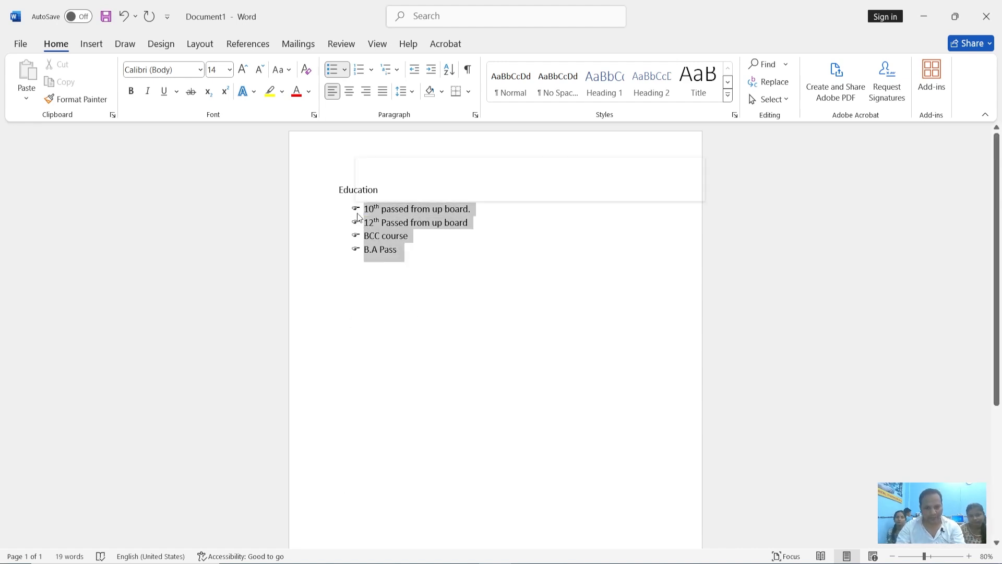
left_click(391, 251)
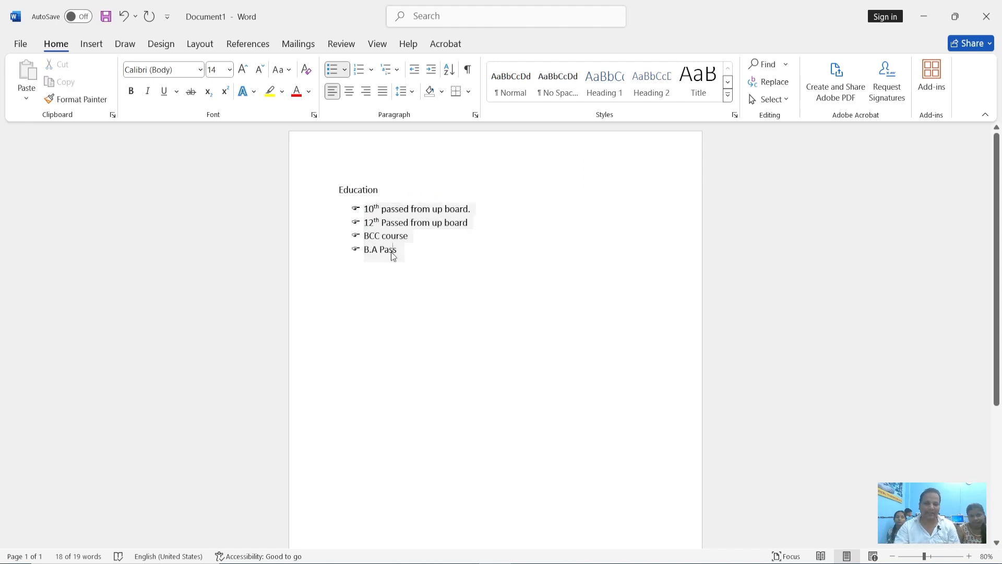
left_click_drag(400, 250, 339, 190)
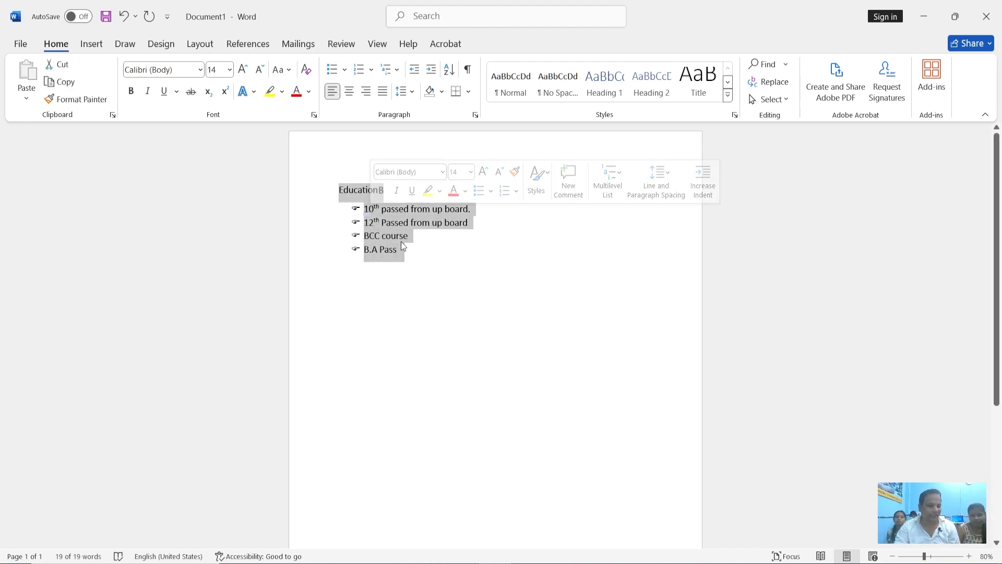
End the bulleted list after "B.A Pass" and add a "Skill" heading a few lines below it
left_click(408, 264)
key("Return")
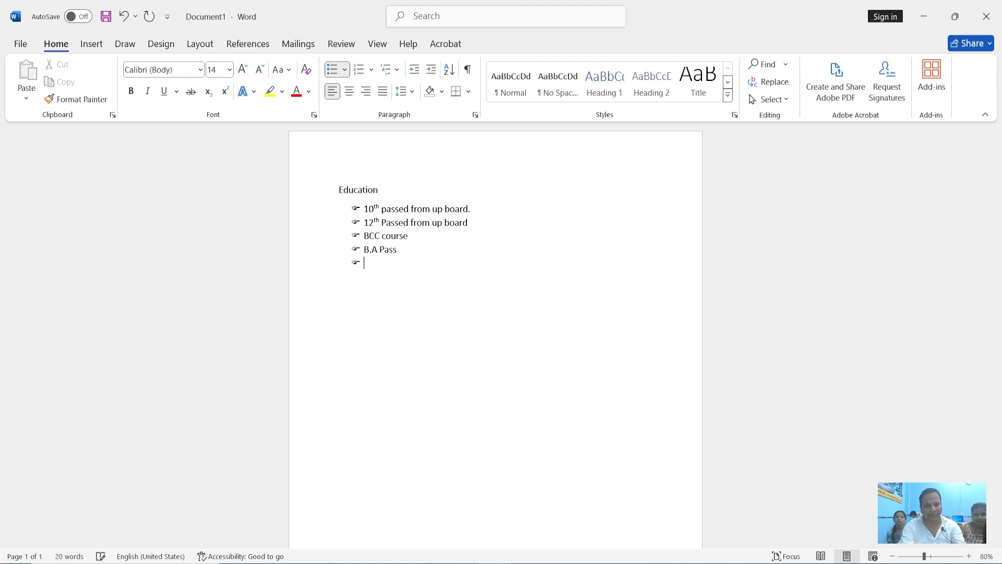
key("Return")
key("Return")
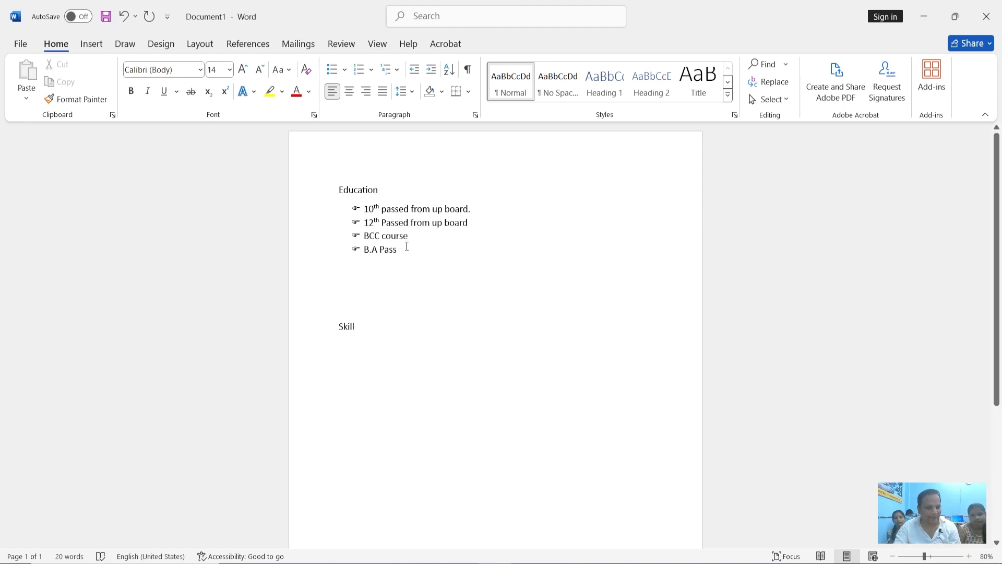
Define a new picture bullet from the "Akshay Kumar" image in Downloads and apply it to the four Education items
left_click_drag(401, 249, 364, 209)
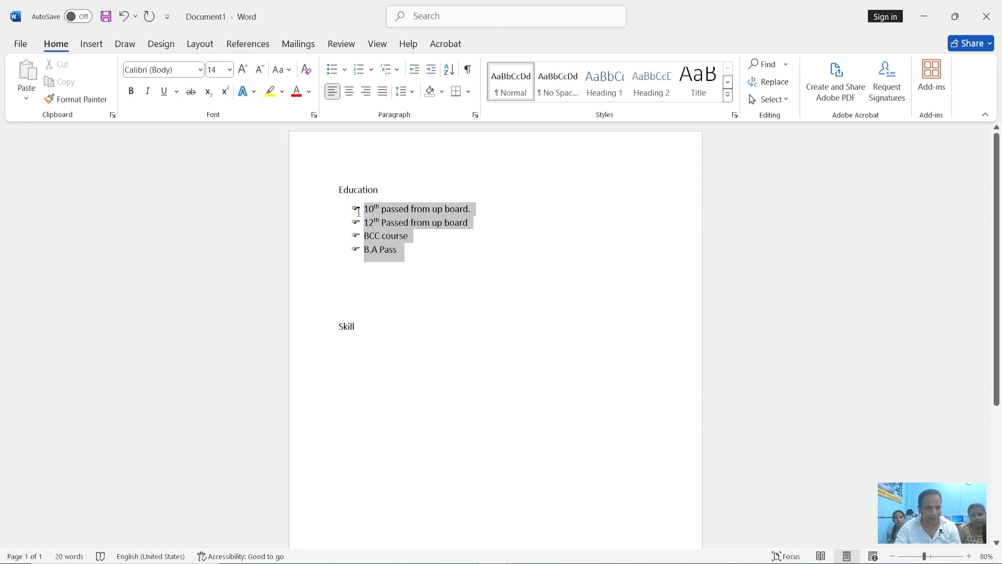
left_click(346, 71)
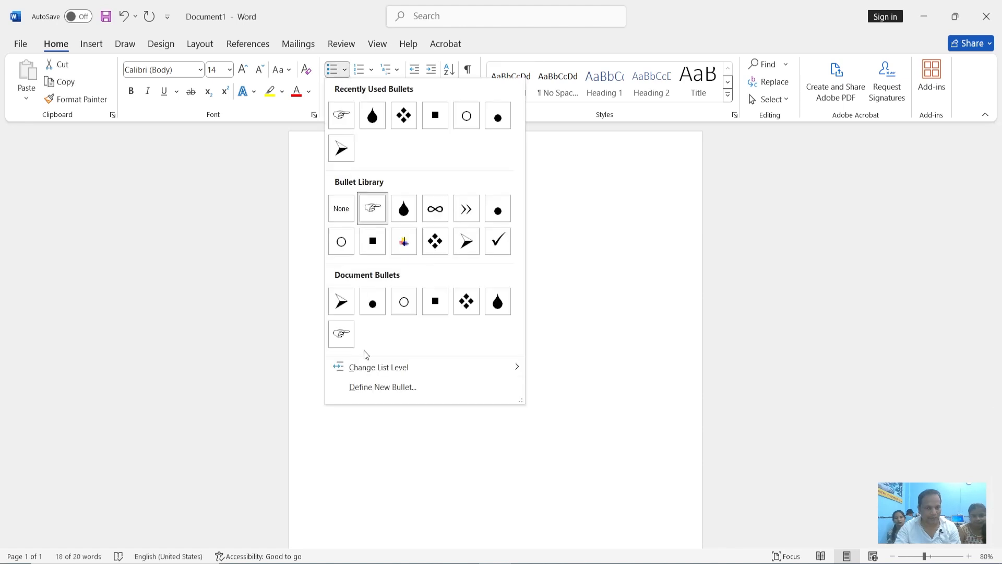
left_click(381, 387)
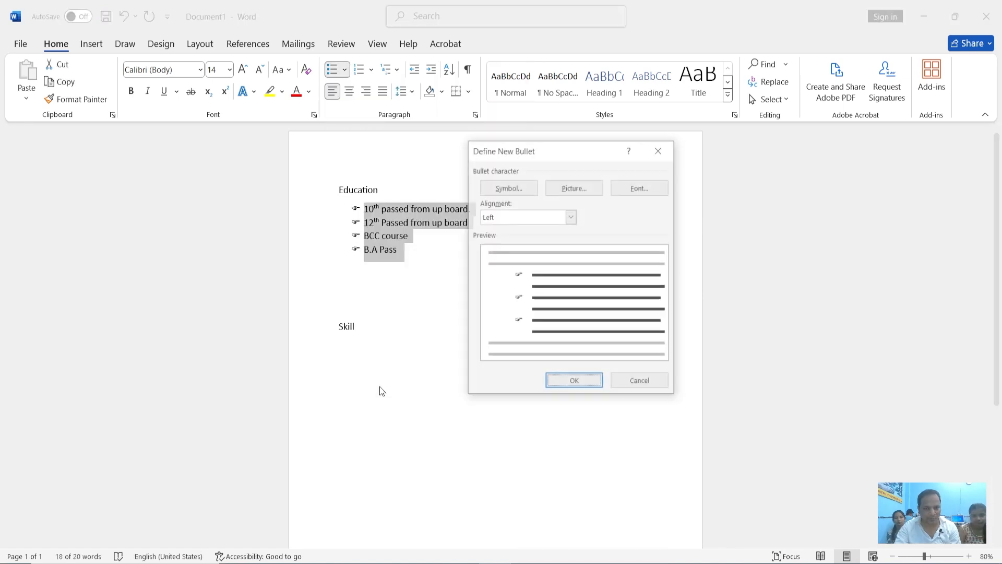
left_click_drag(578, 146, 580, 140)
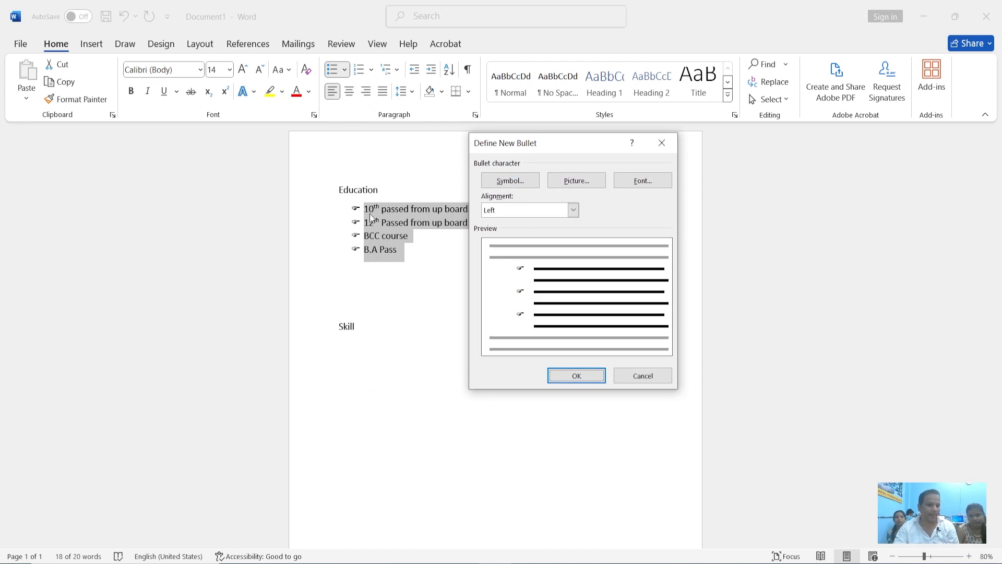
left_click(583, 182)
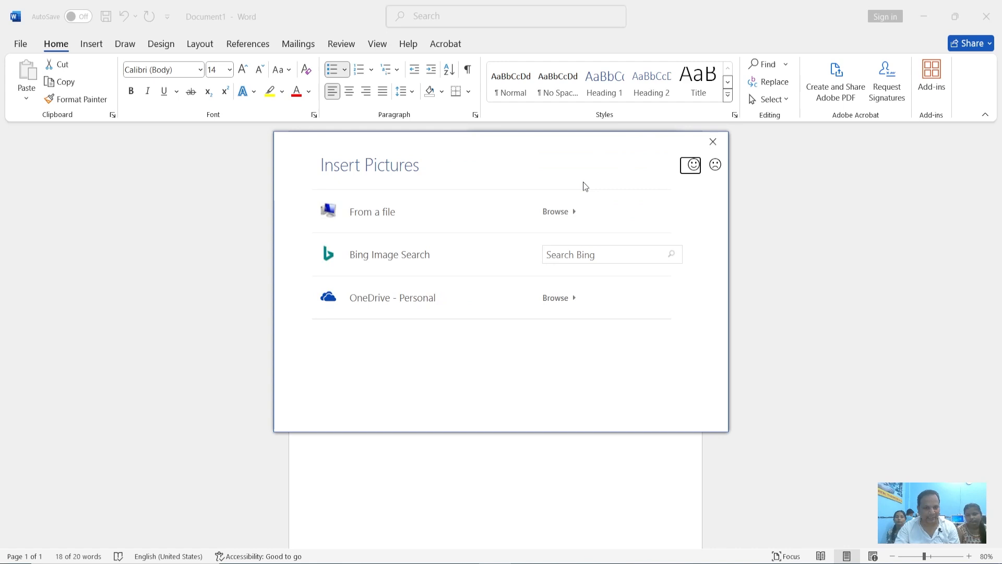
left_click(414, 218)
left_click_drag(488, 107, 483, 180)
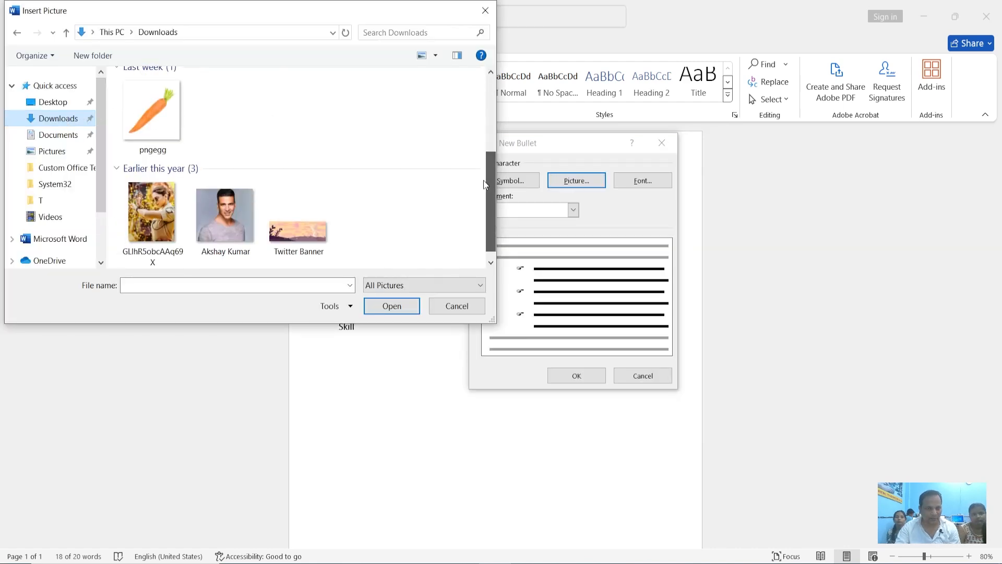
left_click(224, 202)
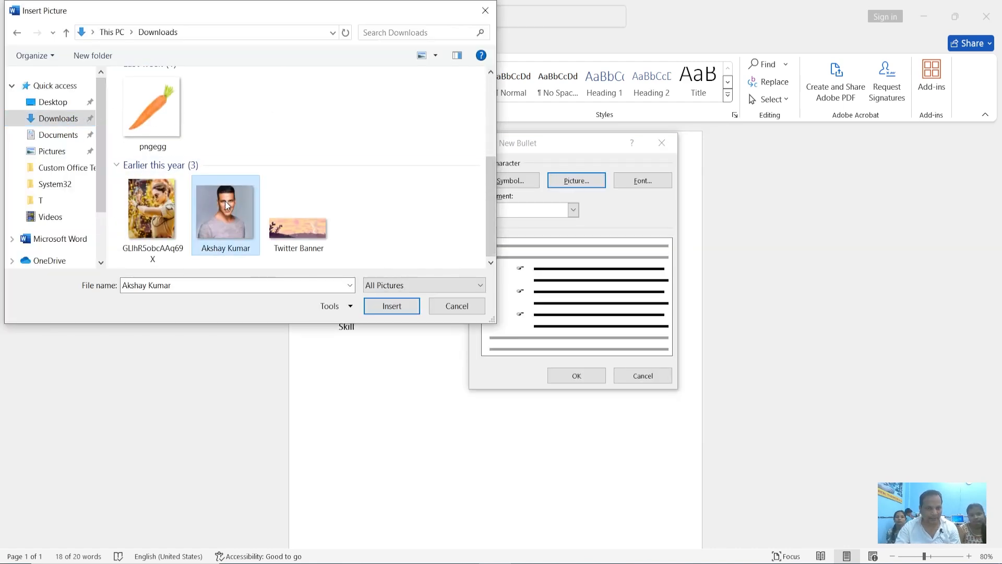
left_click(396, 306)
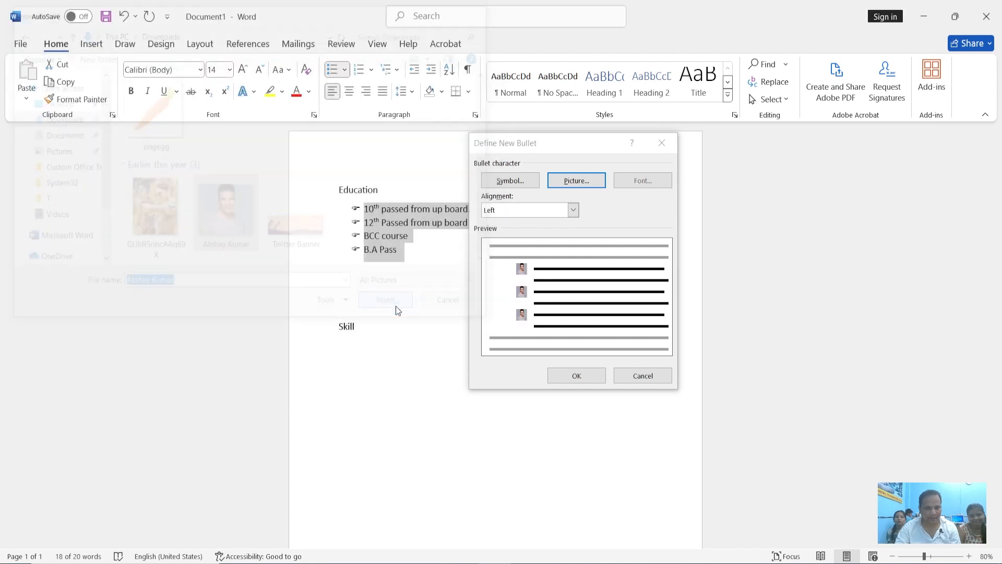
left_click(576, 376)
left_click(400, 249)
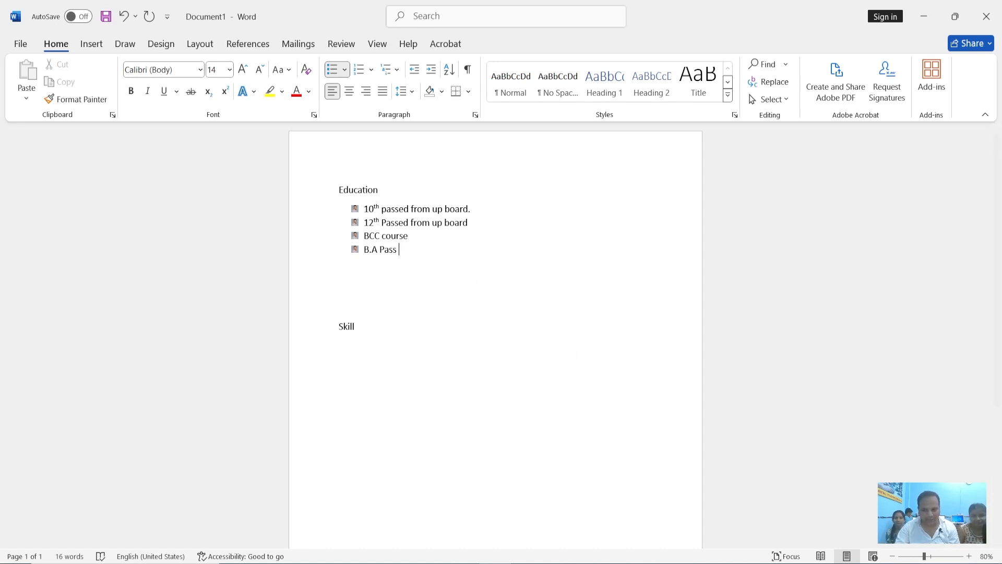
Add a fifth bullet item "Delhi" below "B.A Pass"
left_click_drag(927, 557, 962, 557)
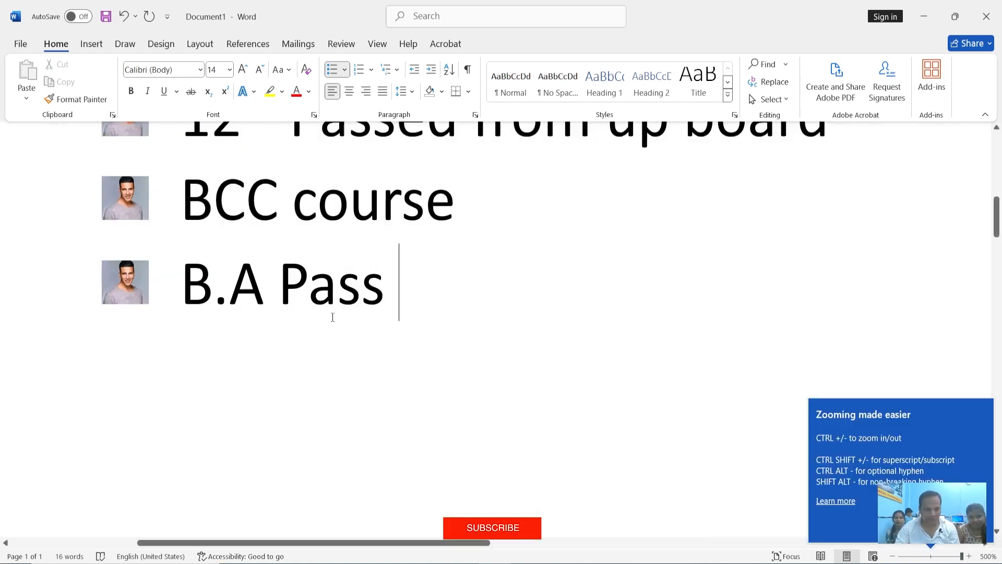
scroll(331, 313, "up", 5)
scroll(316, 317, "down", 6)
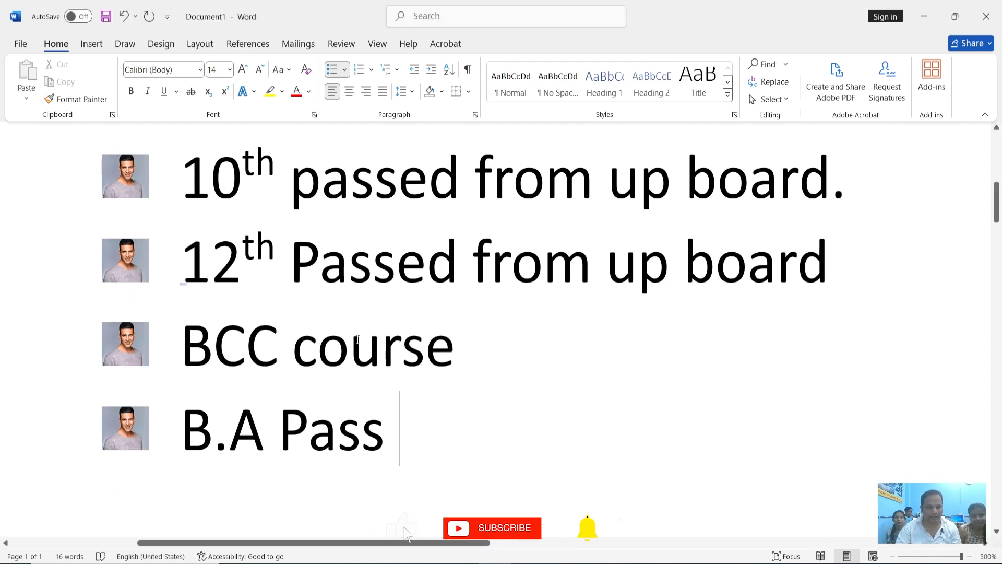
key("Return")
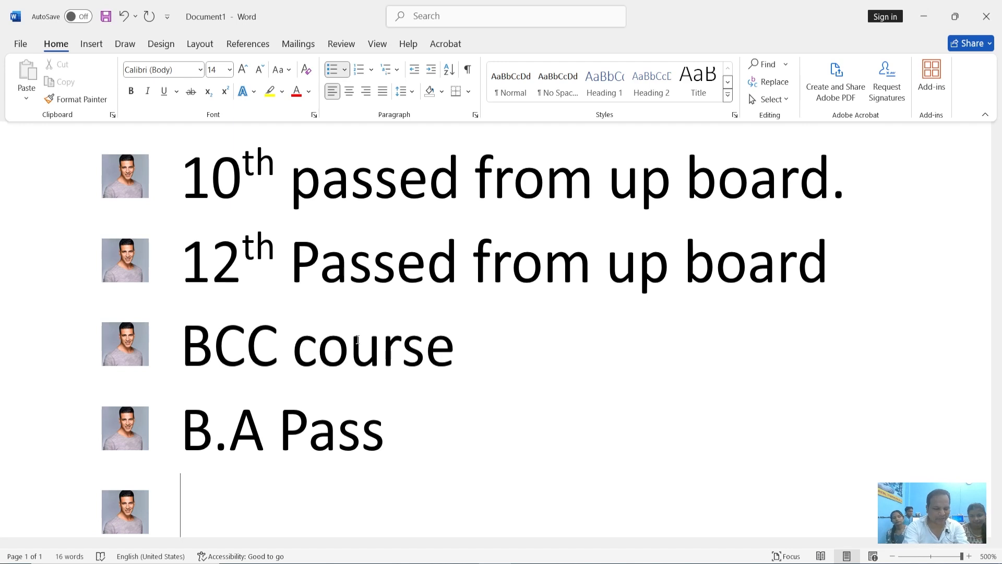
type("Delhi")
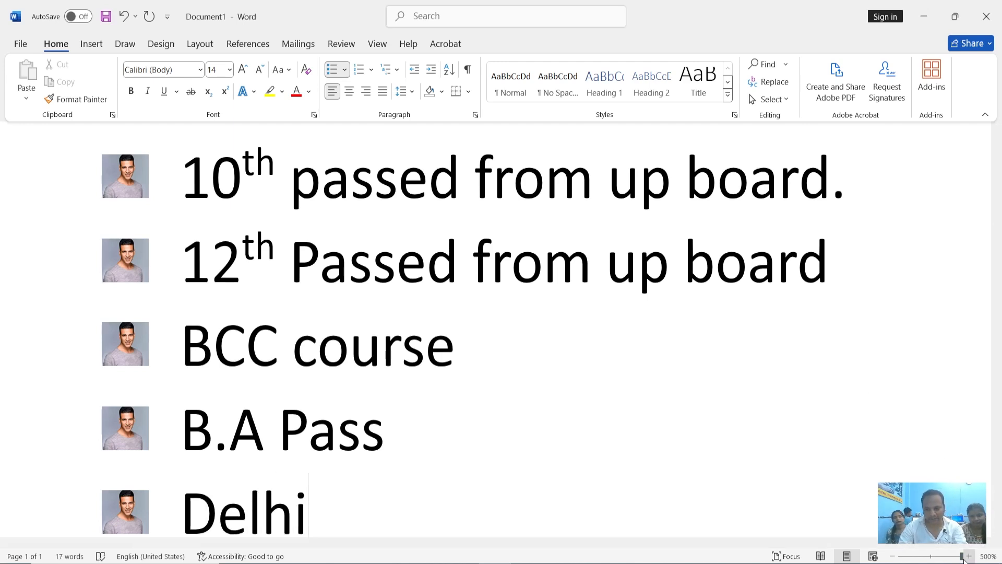
left_click_drag(961, 558, 932, 560)
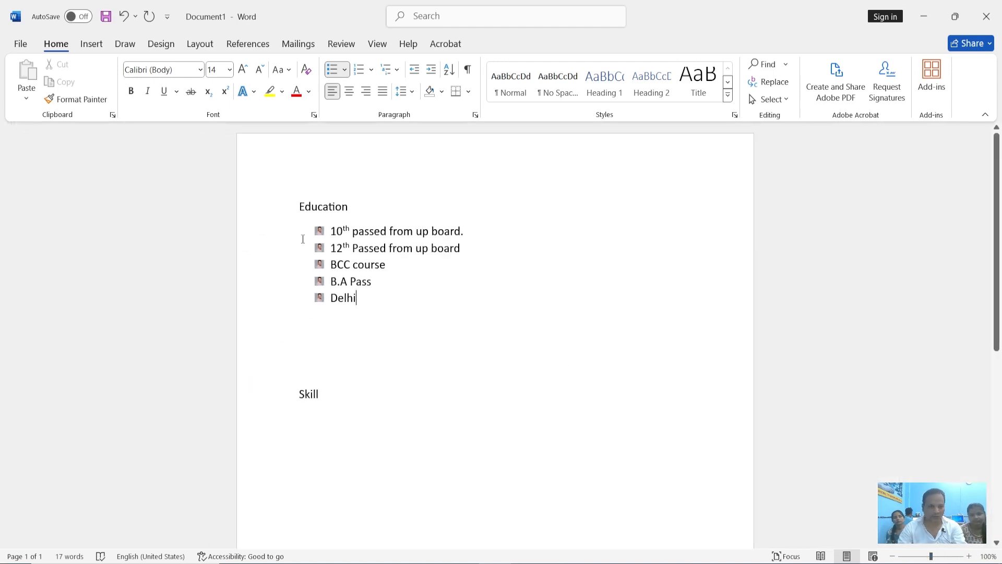
Change the bullets of all five Education items to the arrowhead style
left_click_drag(364, 298, 331, 230)
left_click(345, 69)
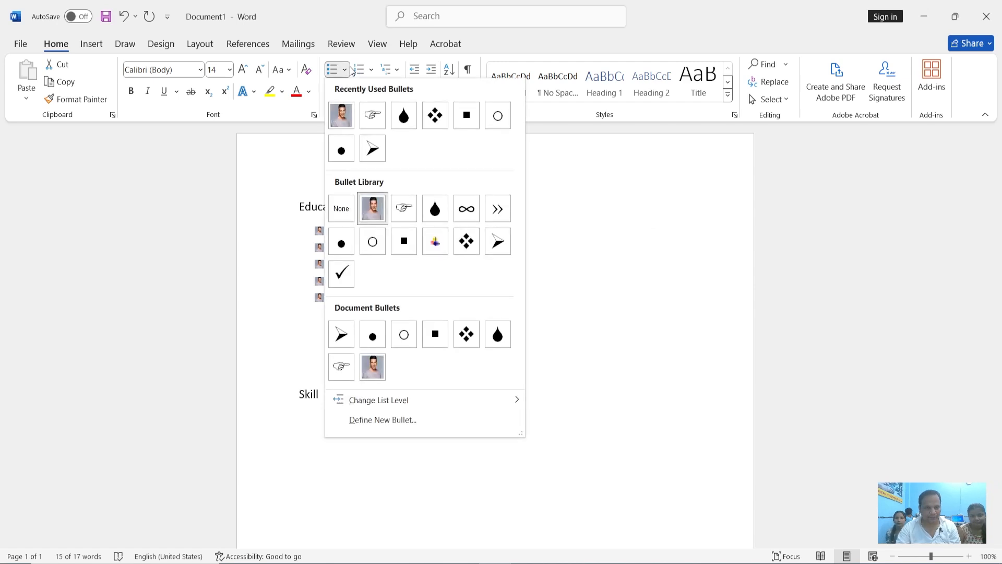
left_click(341, 334)
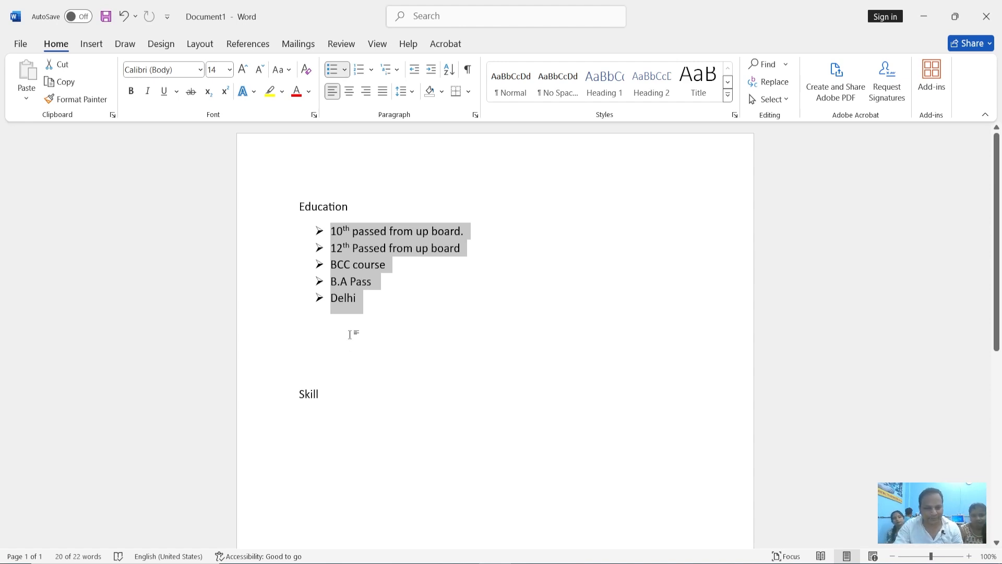
Start defining a new bullet for the five Education items with the bullet font set to Mistral, size 18
left_click(345, 70)
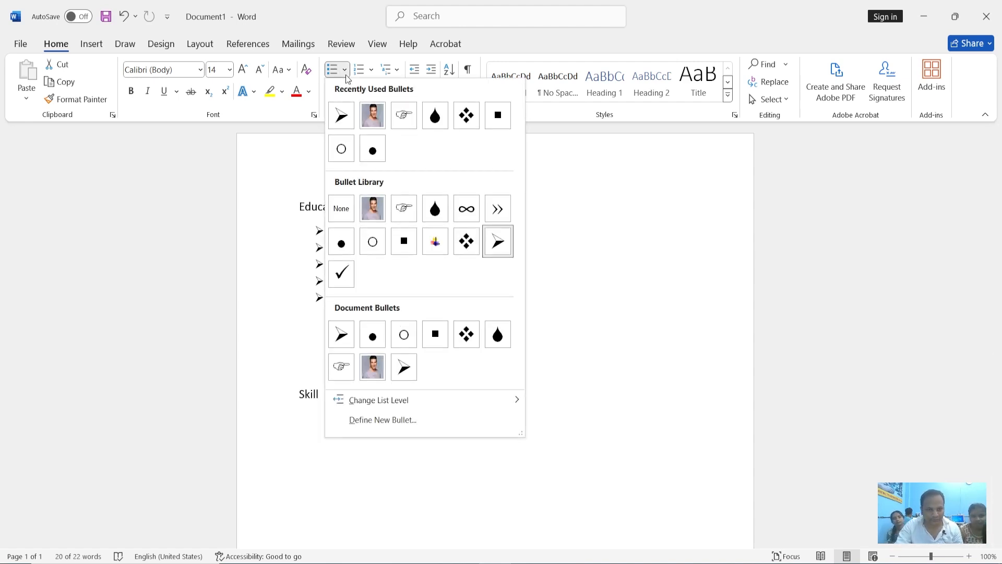
left_click(410, 423)
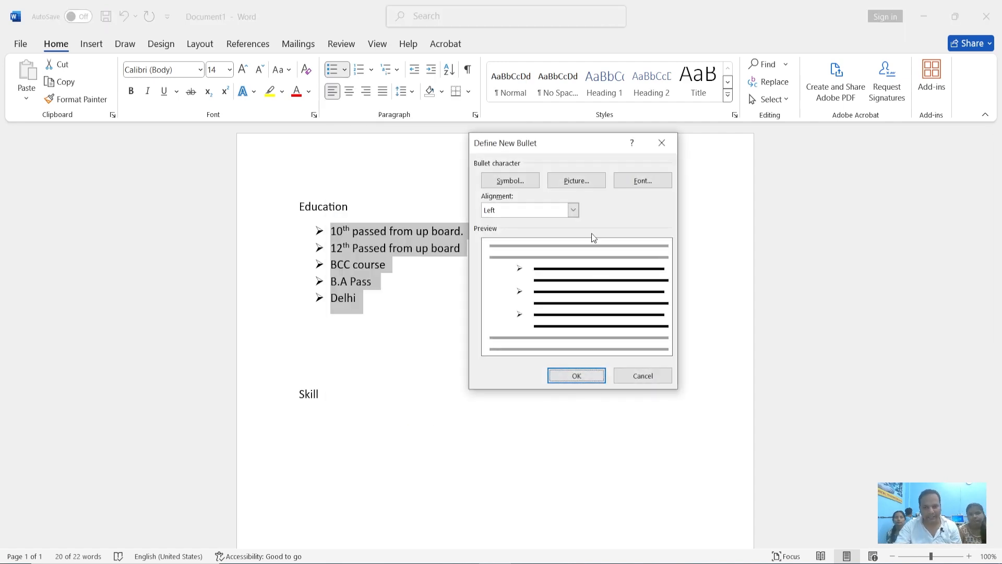
left_click(645, 182)
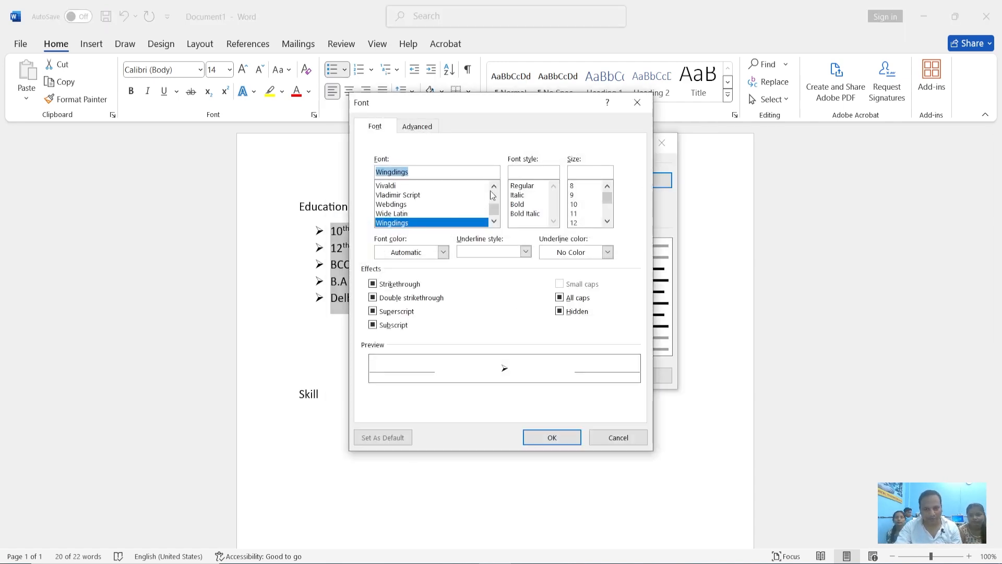
left_click(393, 186)
left_click_drag(497, 213, 498, 206)
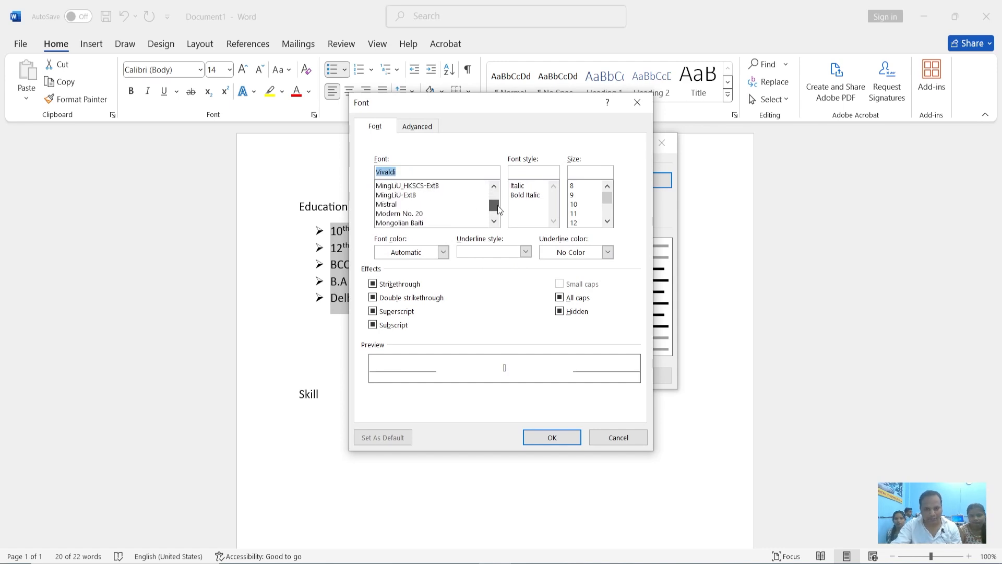
left_click(437, 204)
left_click(576, 223)
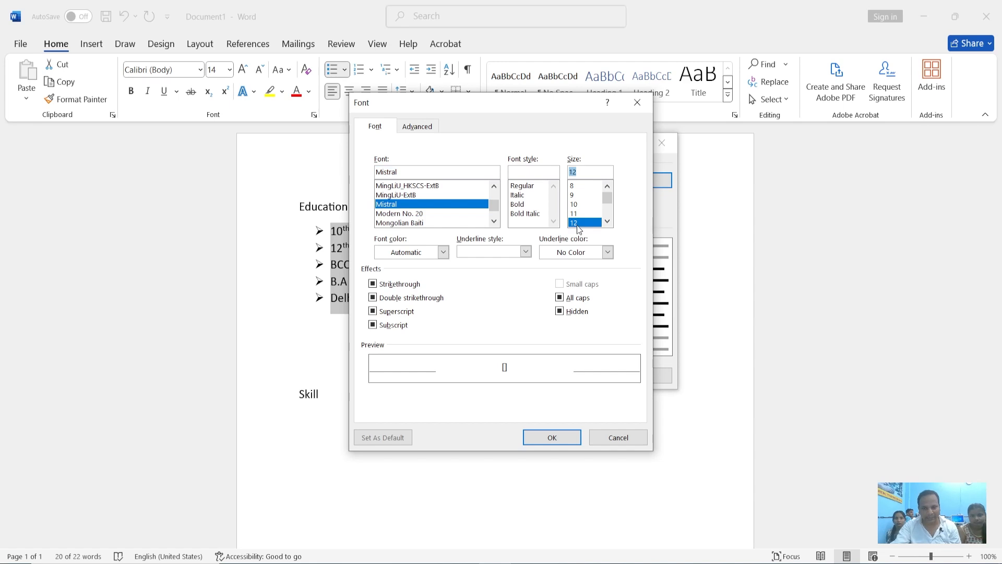
left_click_drag(611, 199, 612, 202)
left_click(577, 222)
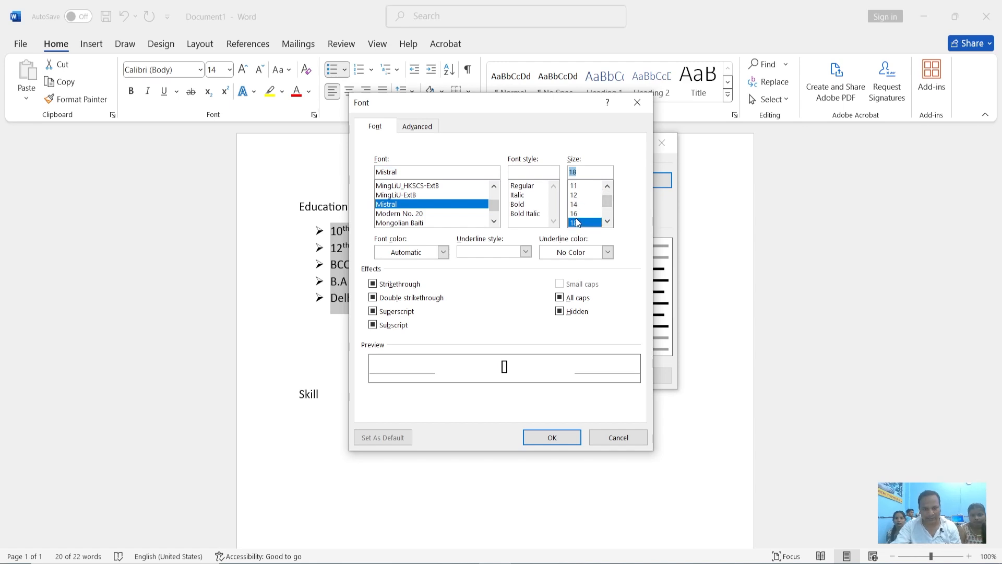
Set the new bullet's font color to standard red and apply the bullet to the five Education items
left_click(442, 252)
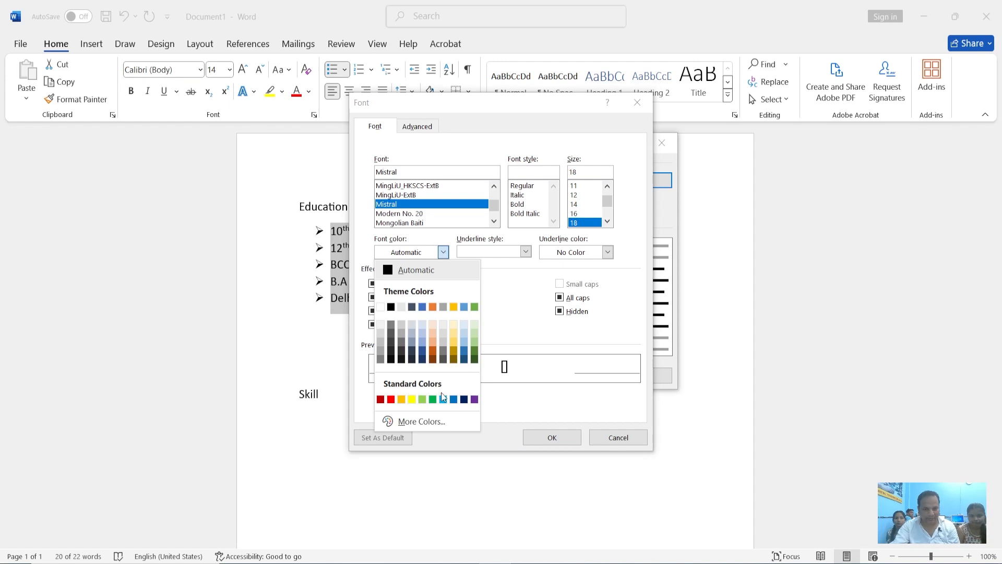
left_click(391, 399)
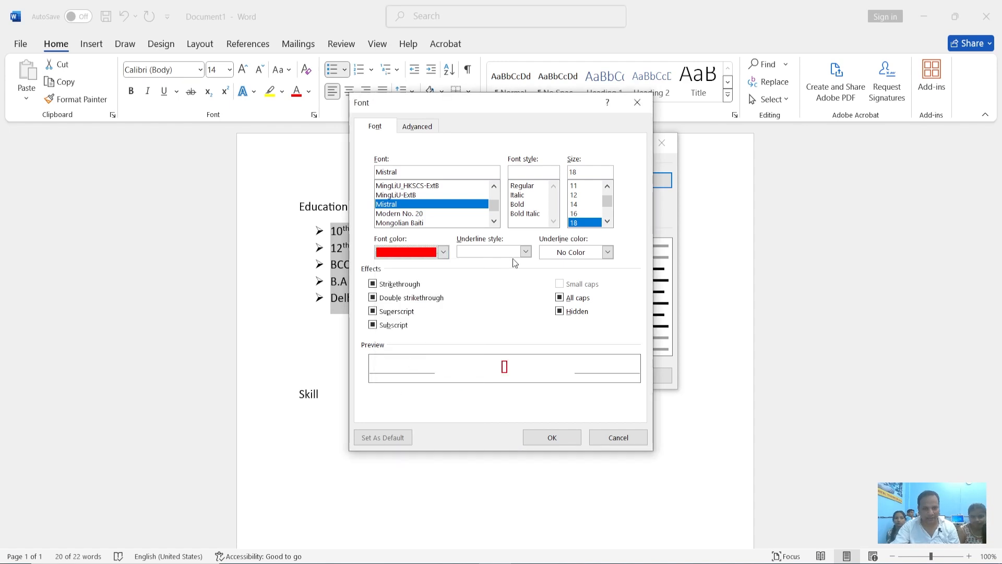
left_click(525, 252)
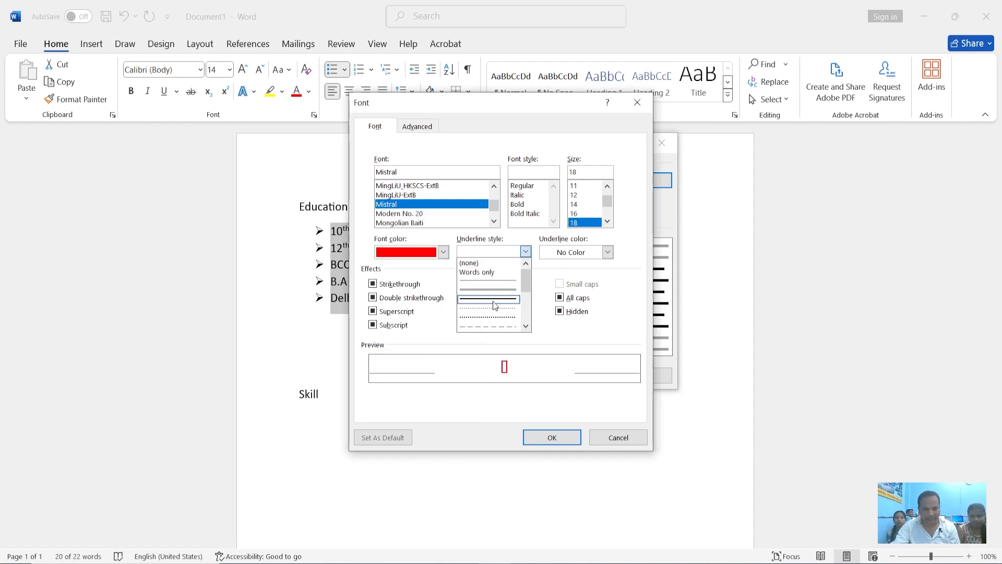
left_click(552, 259)
left_click(574, 437)
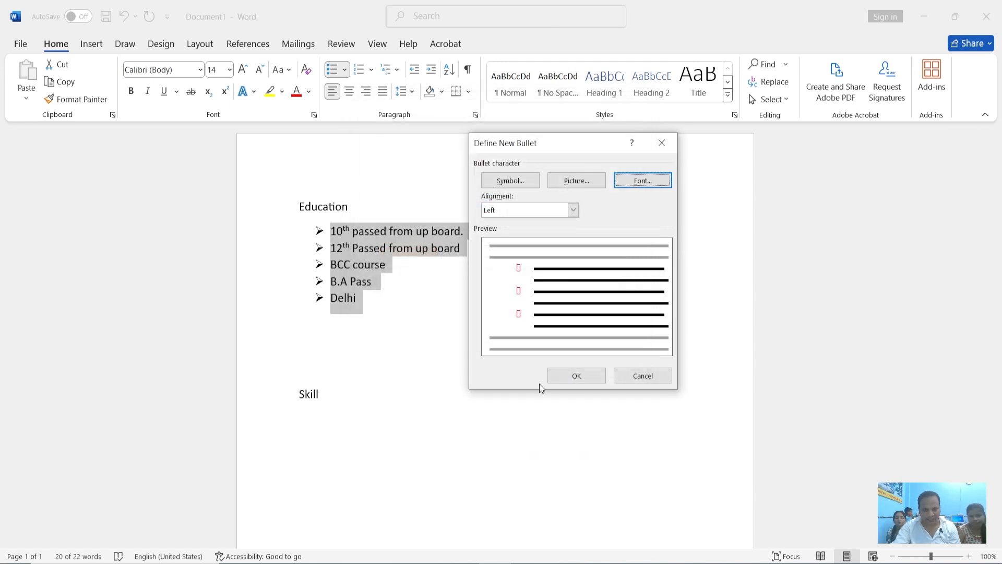
left_click(569, 376)
left_click(364, 311)
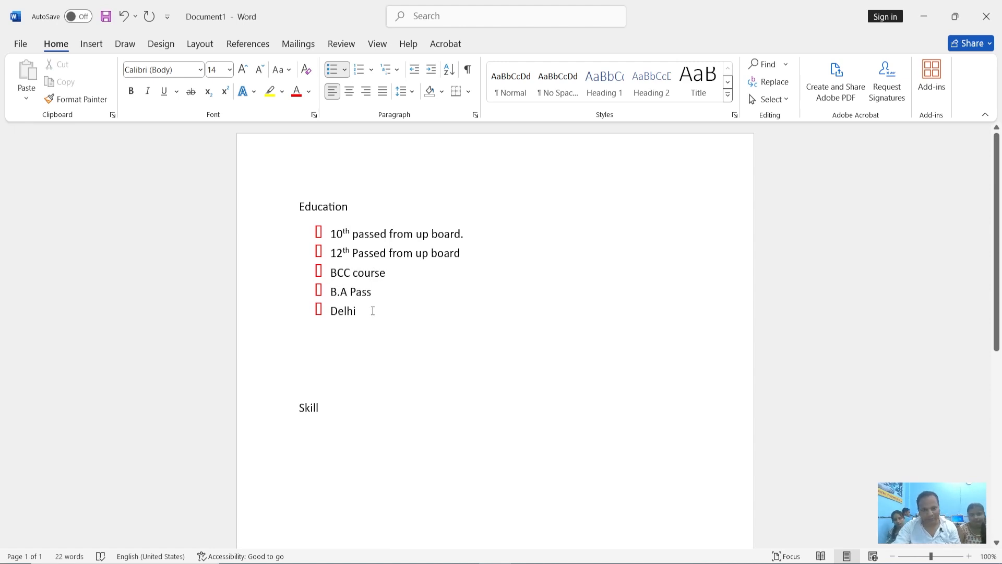
left_click_drag(371, 311, 340, 221)
left_click(344, 69)
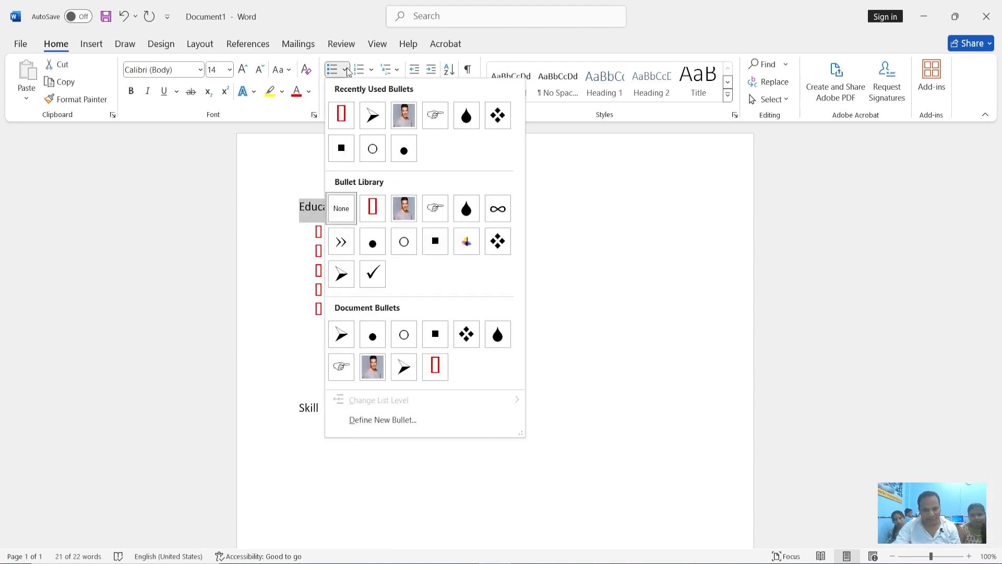
left_click(653, 288)
Start defining a new bullet for the five Education items with the bullet font color set to standard green
left_click_drag(365, 311, 331, 232)
left_click(344, 69)
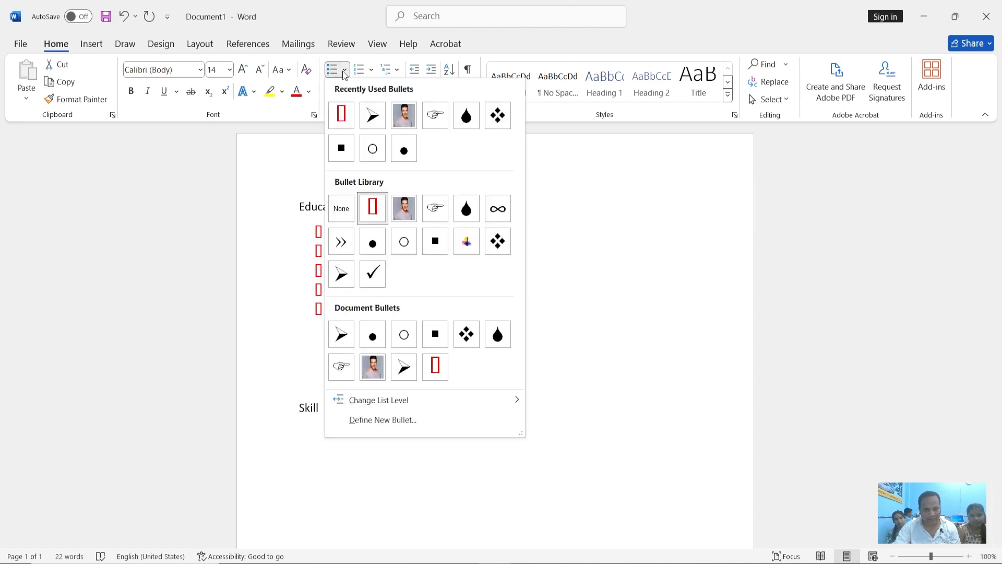
left_click(386, 420)
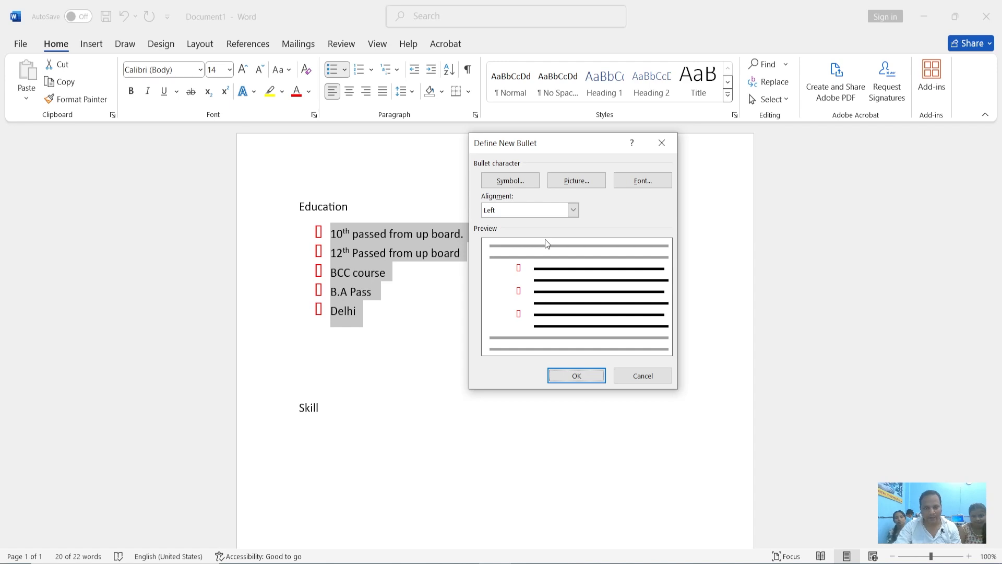
left_click(639, 181)
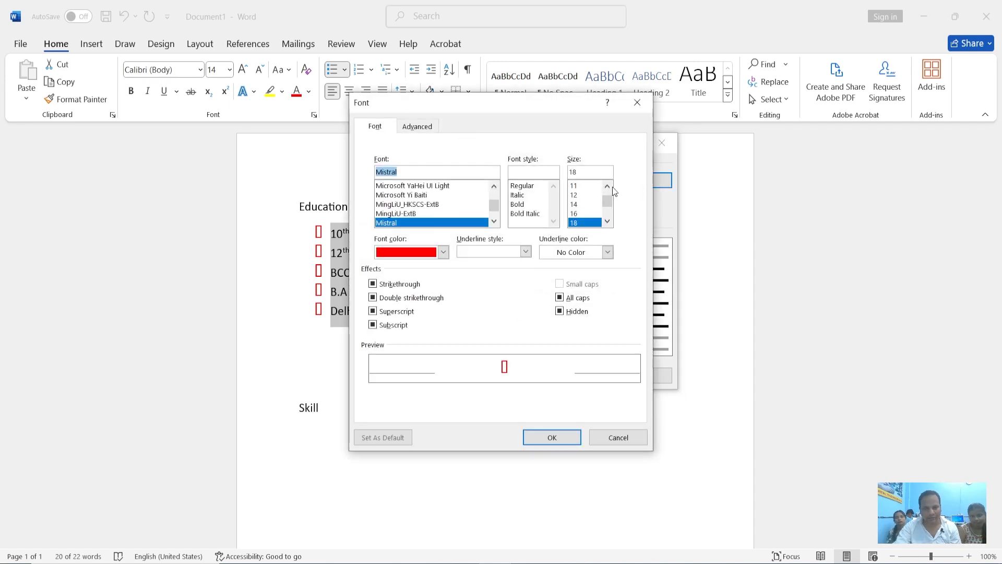
left_click(443, 253)
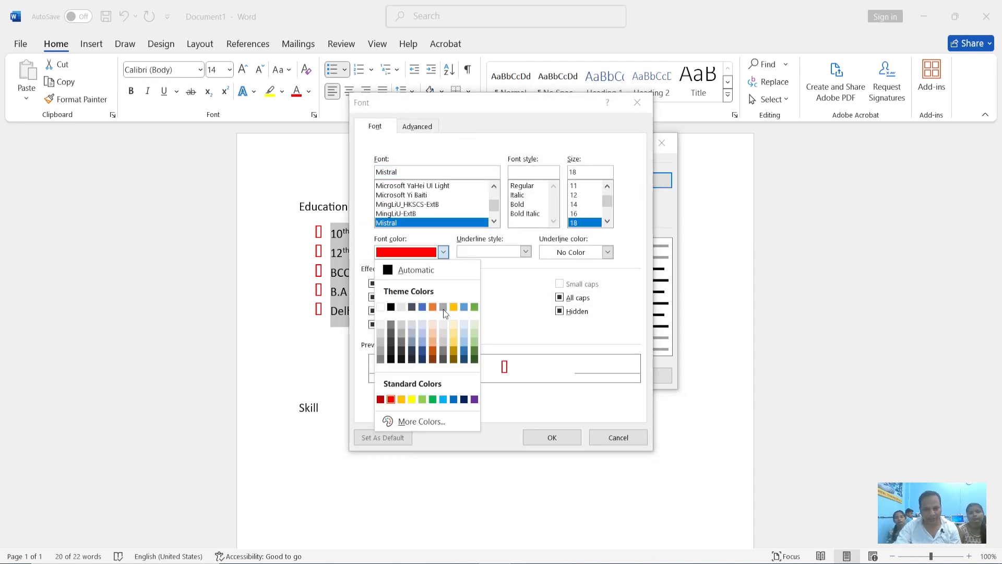
left_click(433, 399)
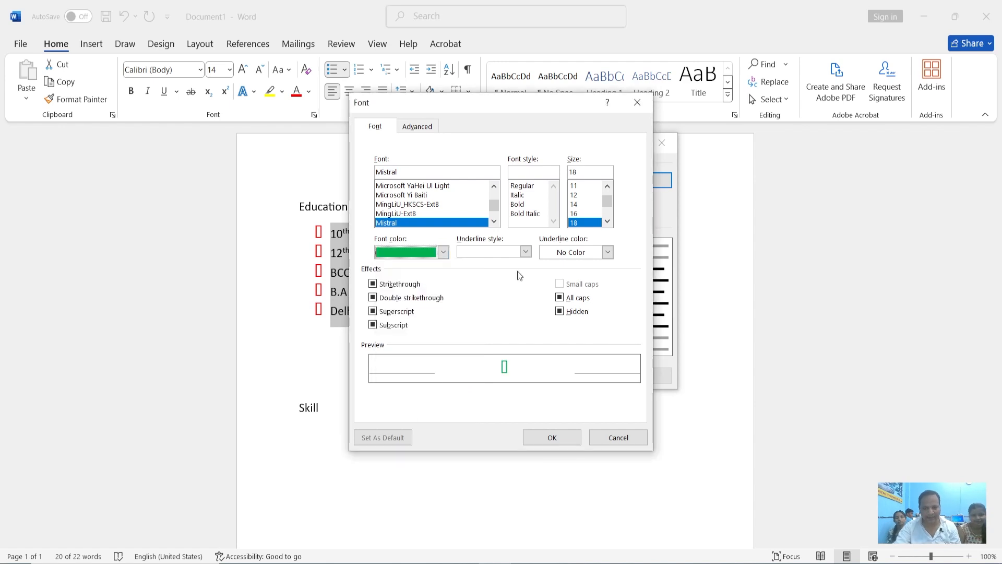
Give the new bullet a thick single underline in theme orange and apply it to the five Education items
left_click(524, 252)
left_click(486, 296)
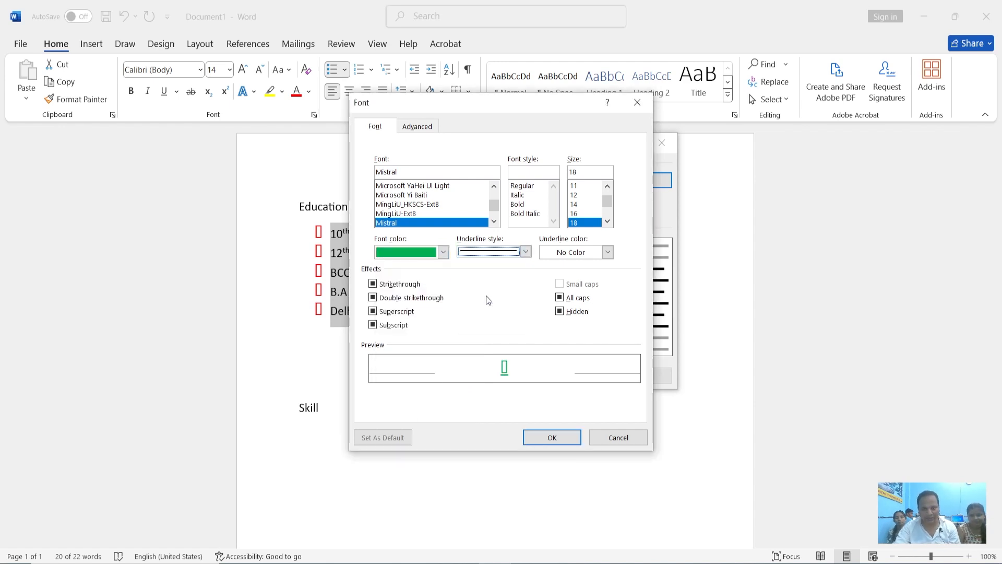
left_click(608, 253)
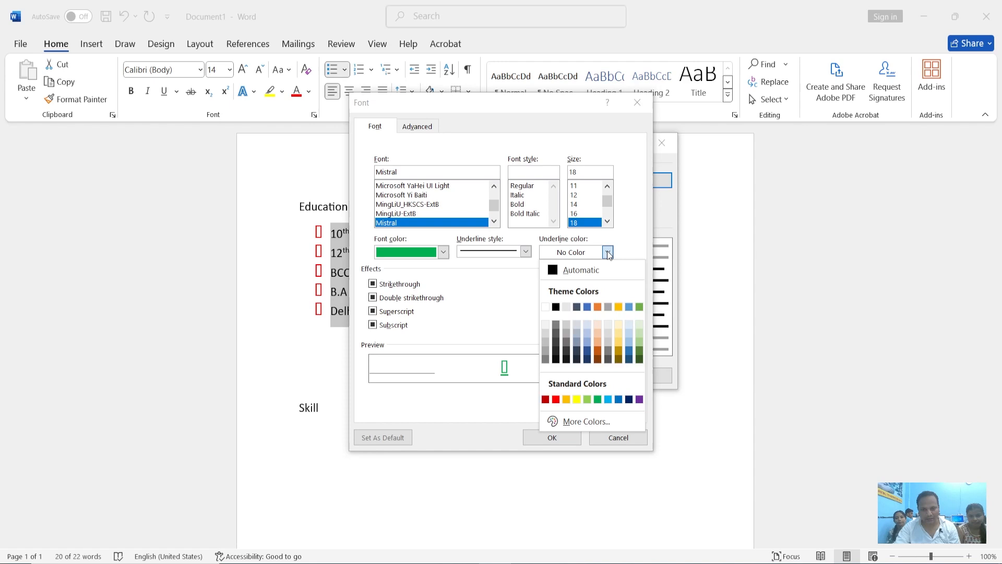
left_click(597, 308)
left_click(553, 438)
left_click(587, 377)
left_click(427, 308)
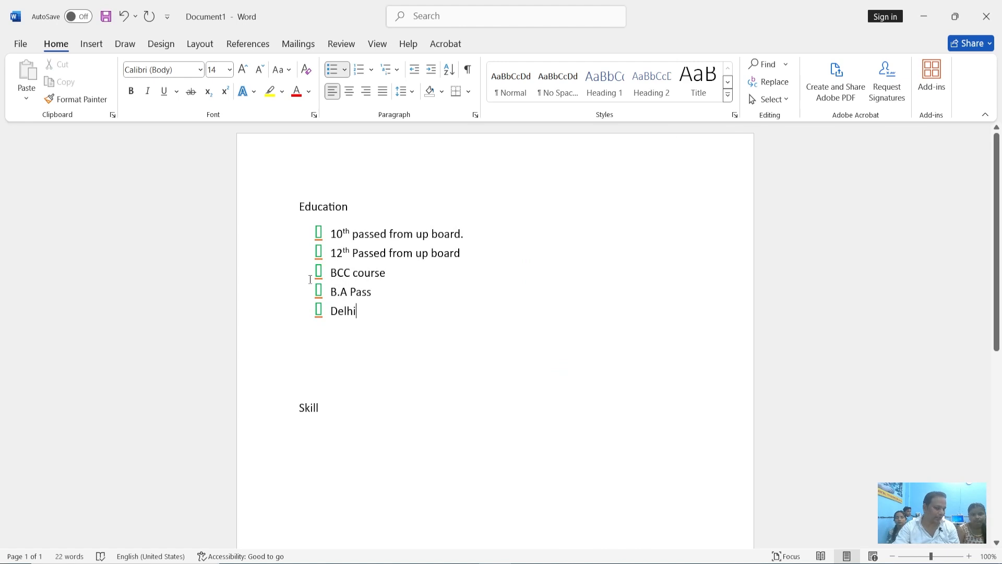
Start defining another new bullet for the five Education items with the underline style set to (none)
left_click_drag(376, 313, 330, 233)
left_click(345, 71)
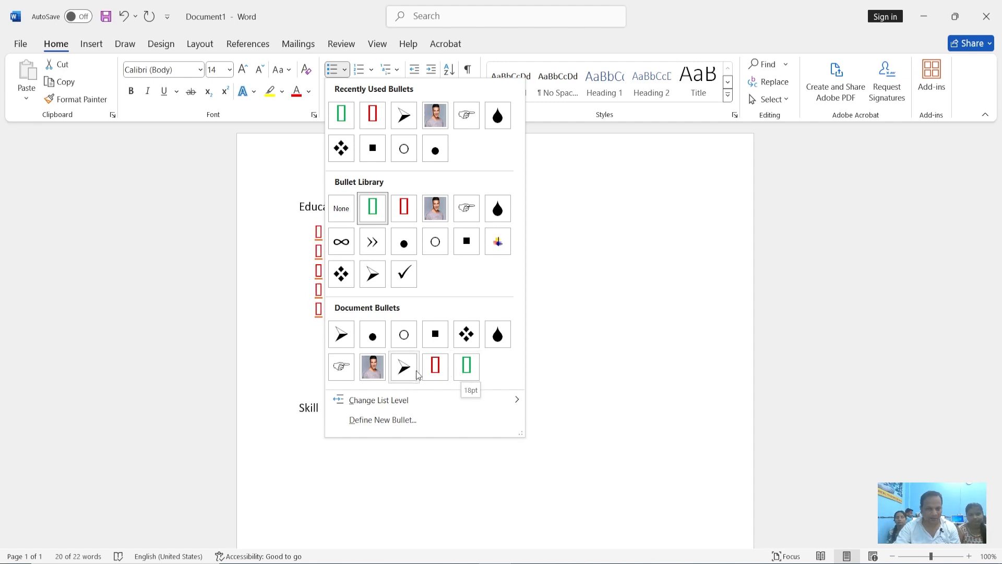
left_click(405, 420)
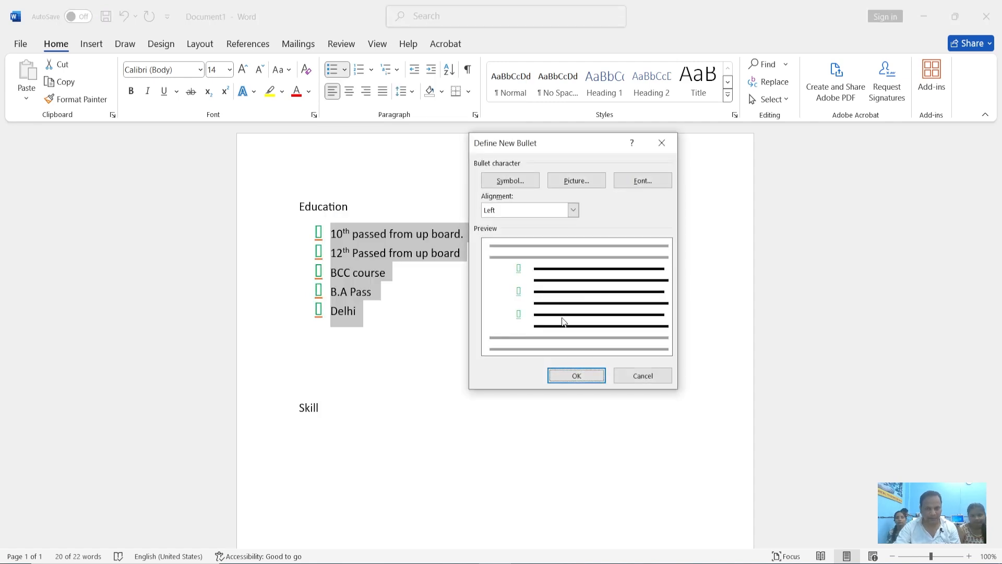
left_click(632, 180)
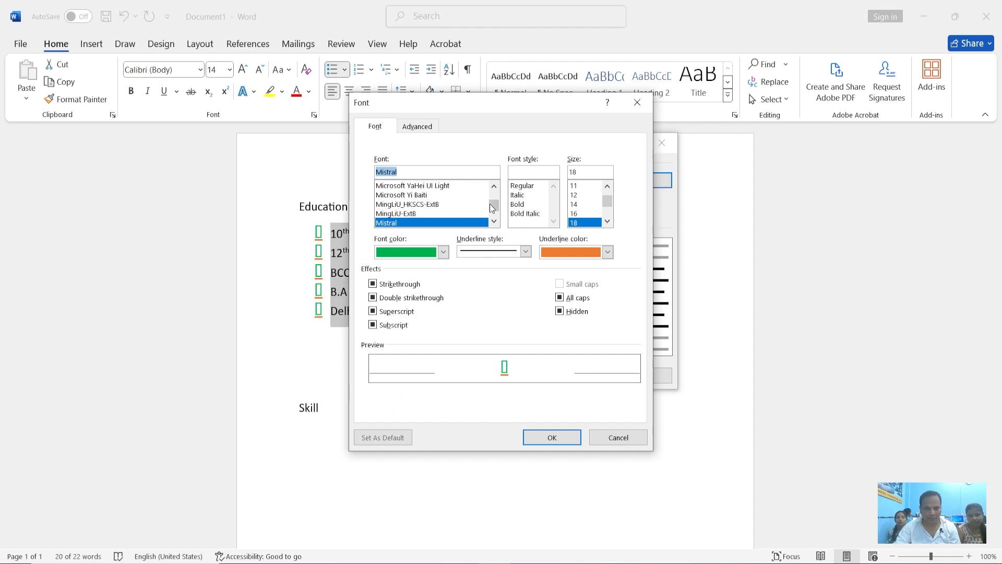
scroll(449, 272, "down", 2)
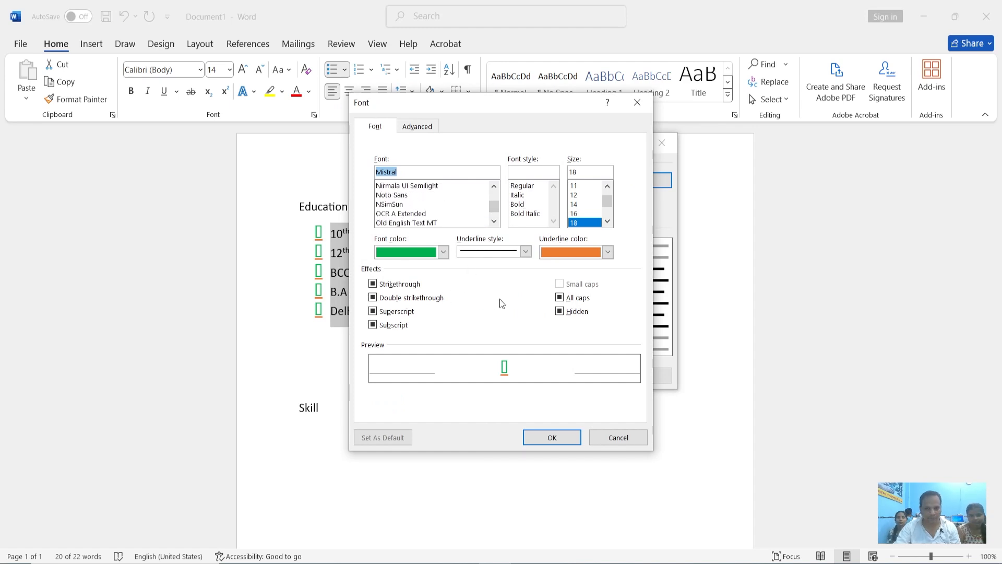
left_click(528, 251)
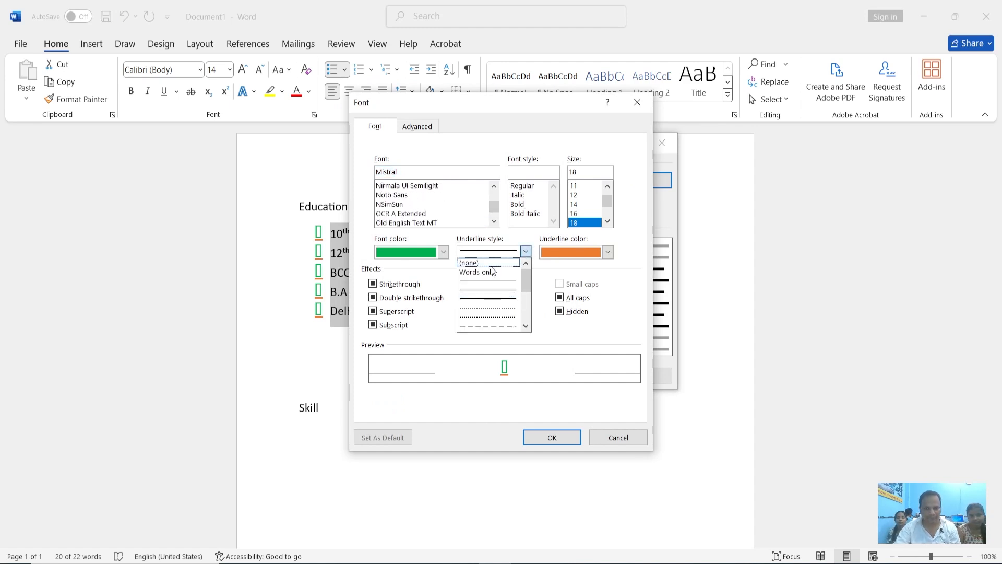
left_click(469, 263)
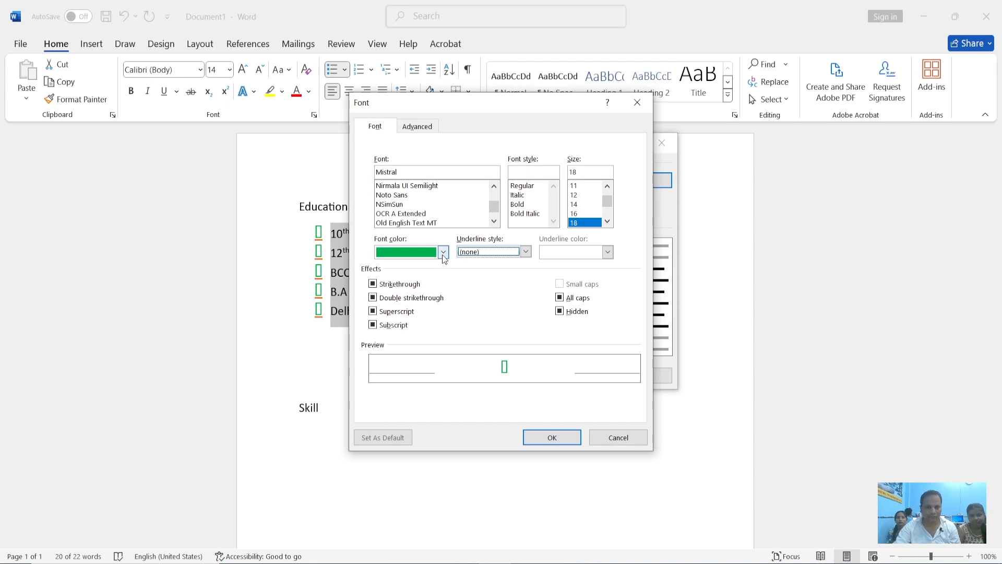
Set the new bullet's font color to a light gold theme color and apply it to the five Education items
left_click(443, 252)
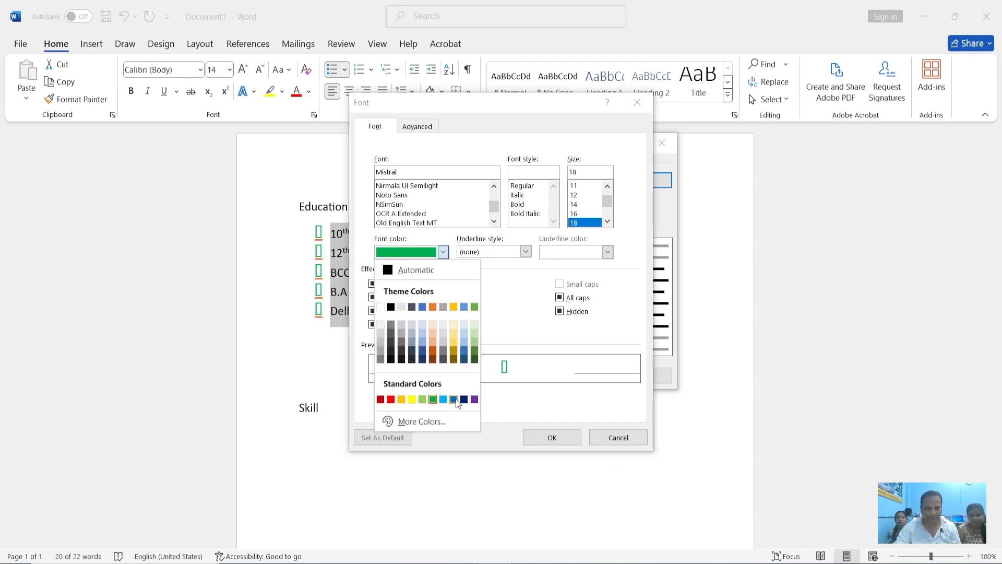
left_click(455, 344)
left_click(549, 435)
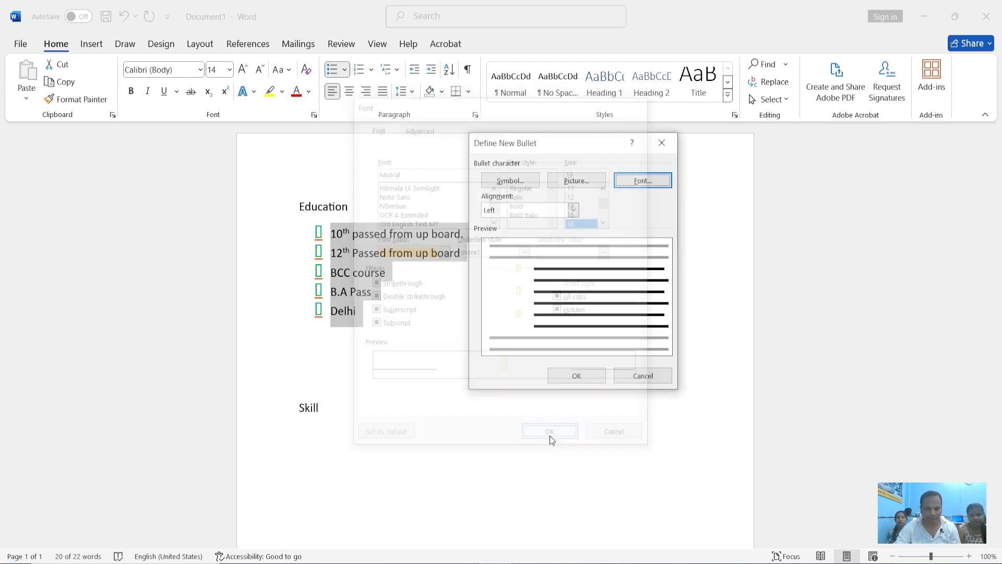
left_click(558, 378)
left_click(559, 378)
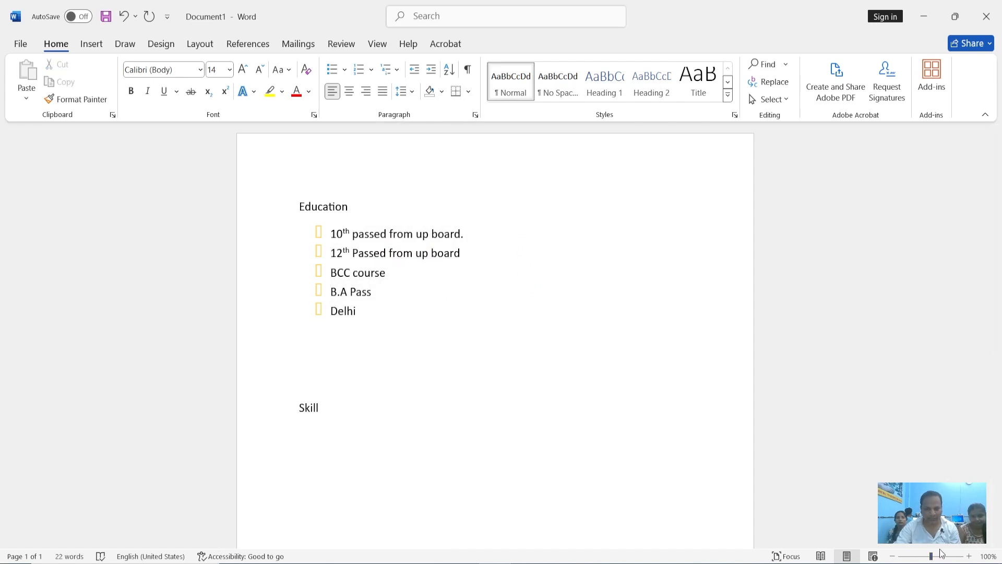
Remove the bullets from the five Education items
left_click_drag(932, 556, 945, 556)
scroll(403, 295, "up", 5)
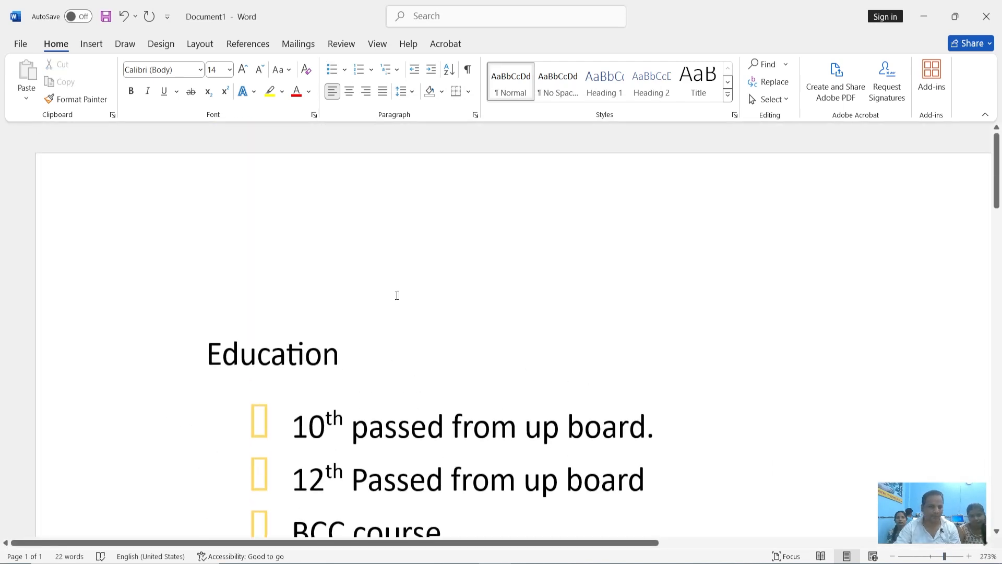
scroll(397, 296, "down", 2)
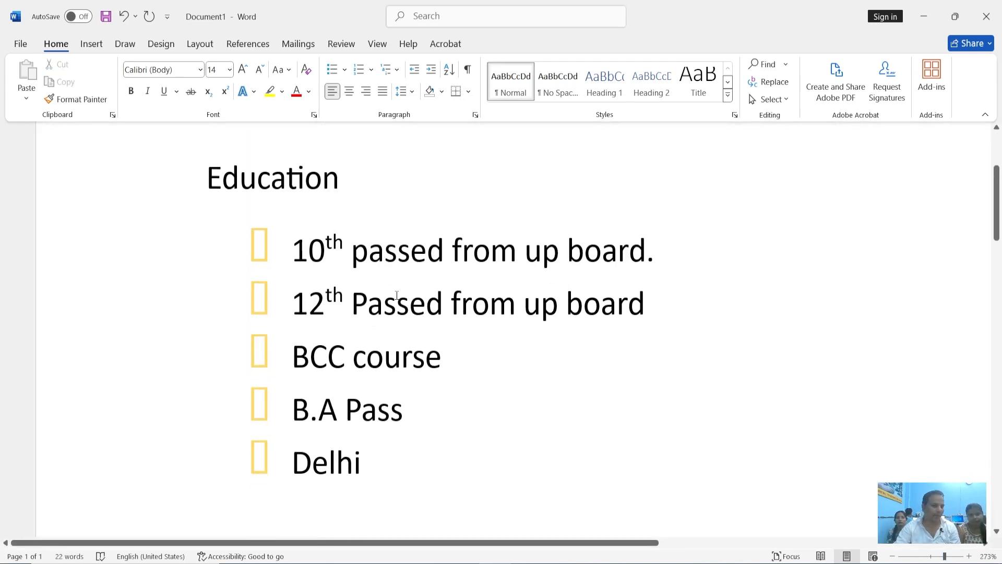
left_click(371, 74)
left_click(380, 137)
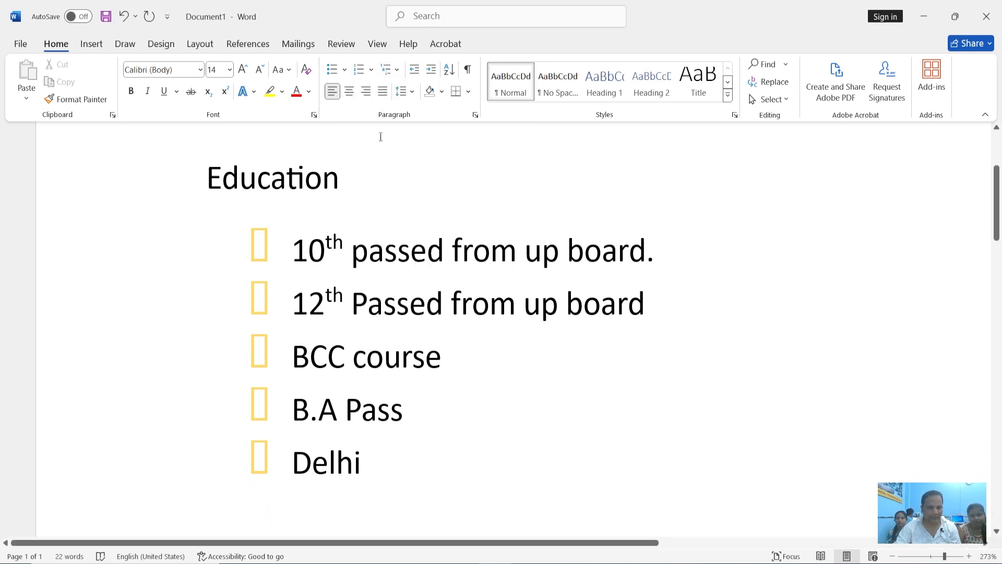
left_click_drag(344, 461, 277, 247)
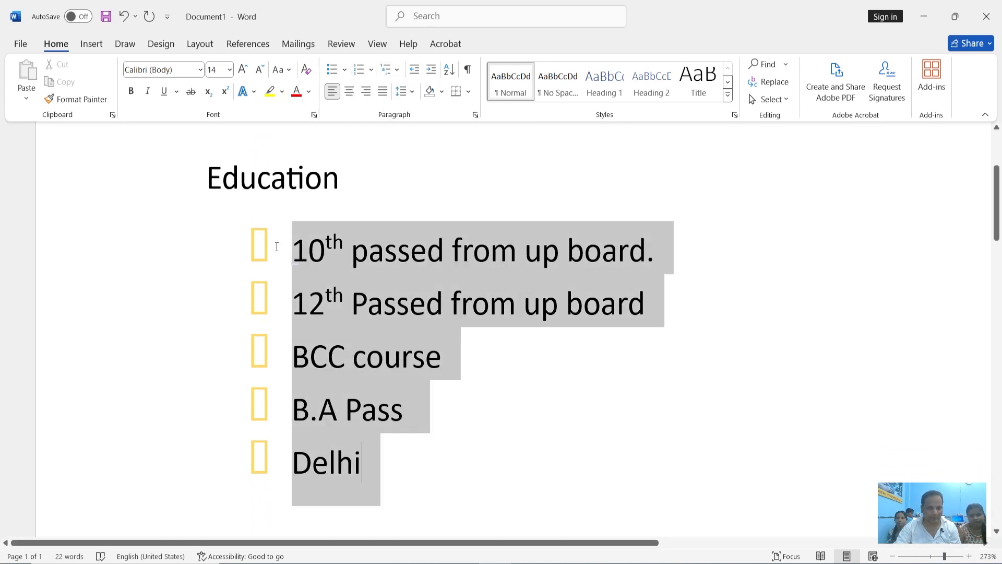
left_click(376, 74)
left_click(375, 123)
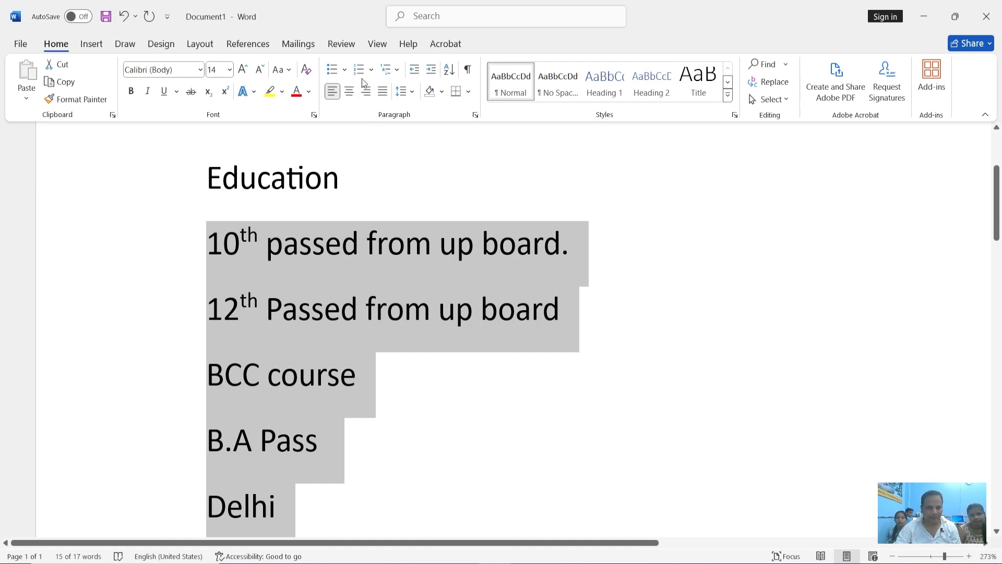
left_click(345, 69)
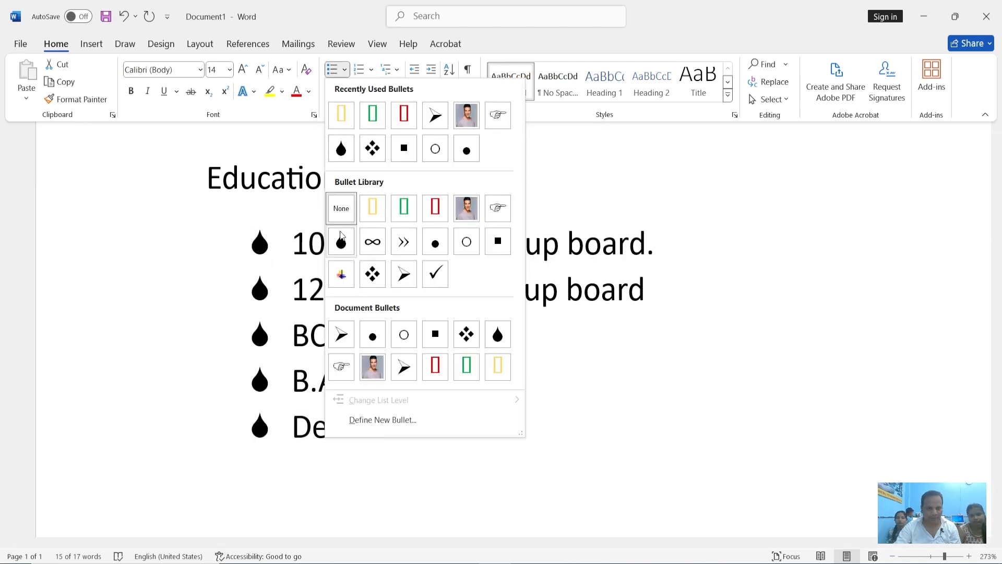
left_click(341, 208)
left_click(372, 74)
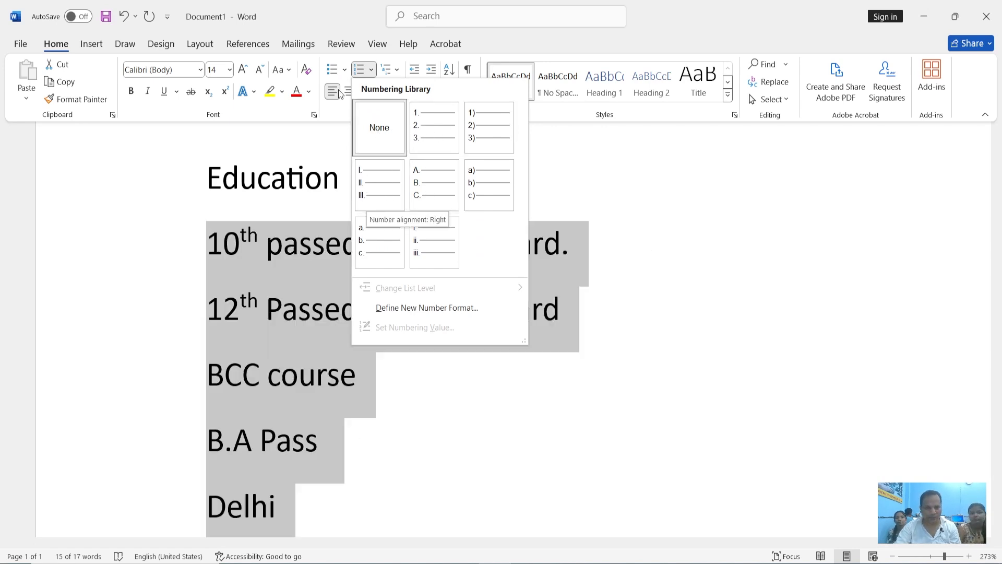
left_click(345, 70)
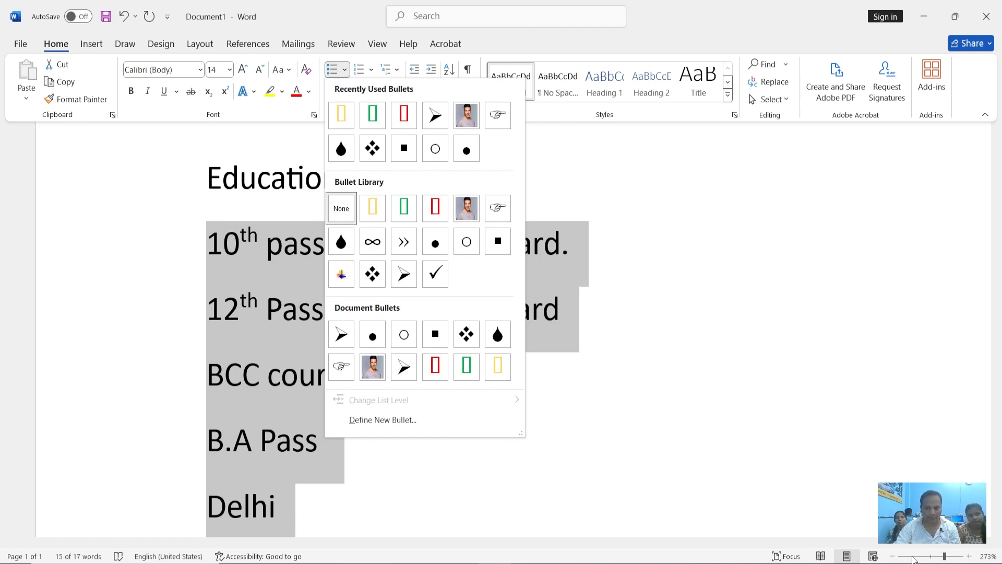
left_click(931, 556)
left_click(931, 556)
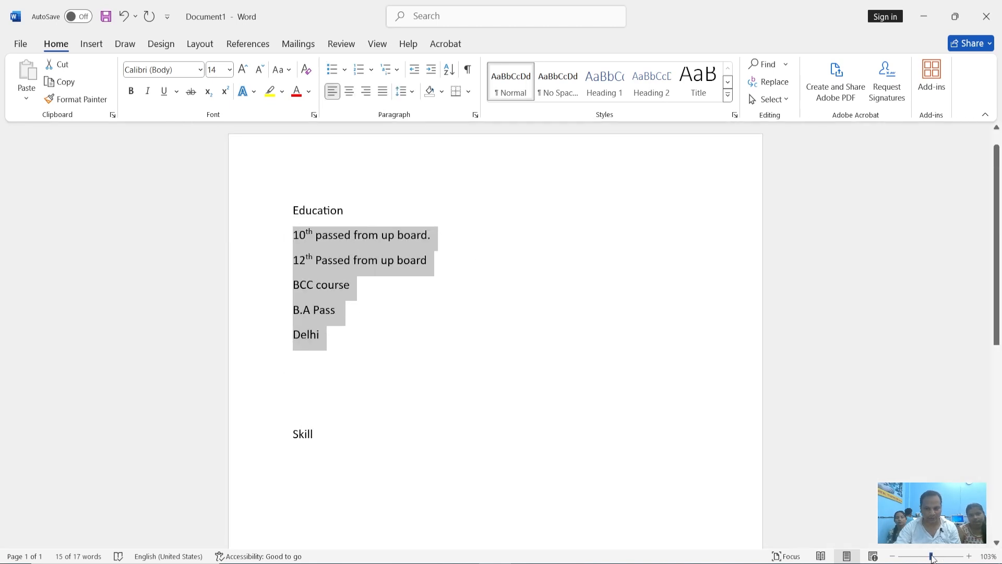
left_click(372, 69)
left_click(338, 71)
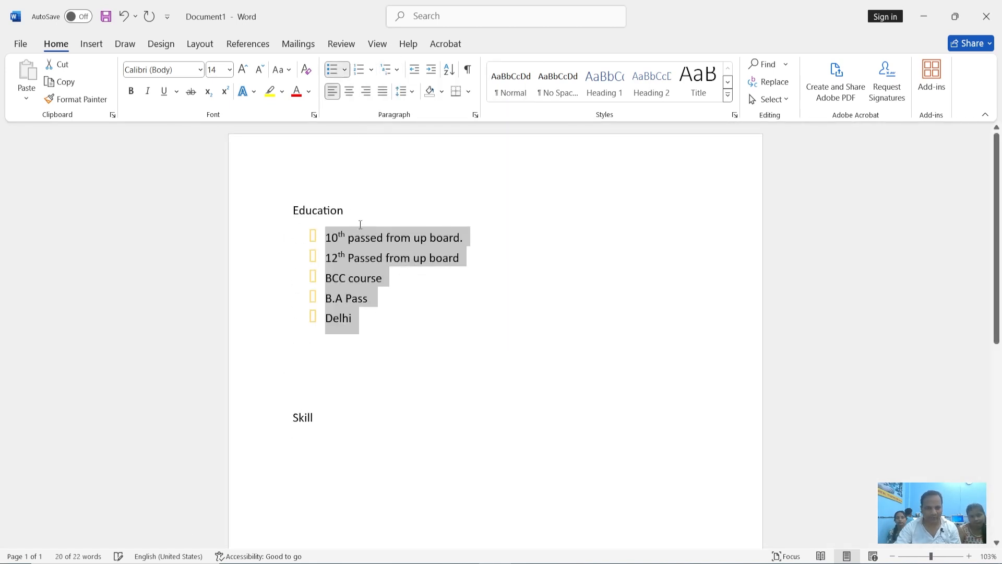
left_click(345, 70)
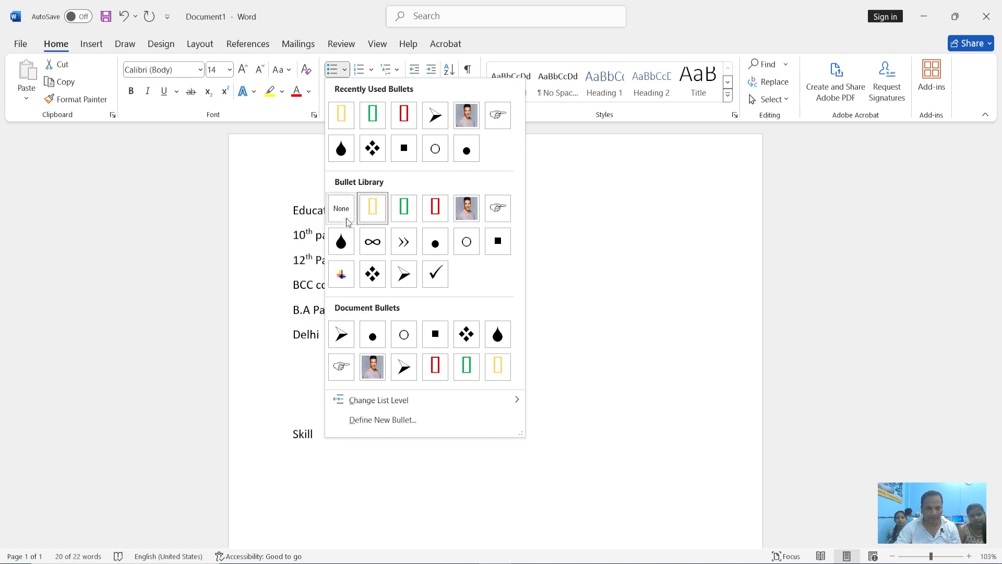
left_click(346, 217)
Number the five Education items in the 1) 2) 3) format
left_click(372, 70)
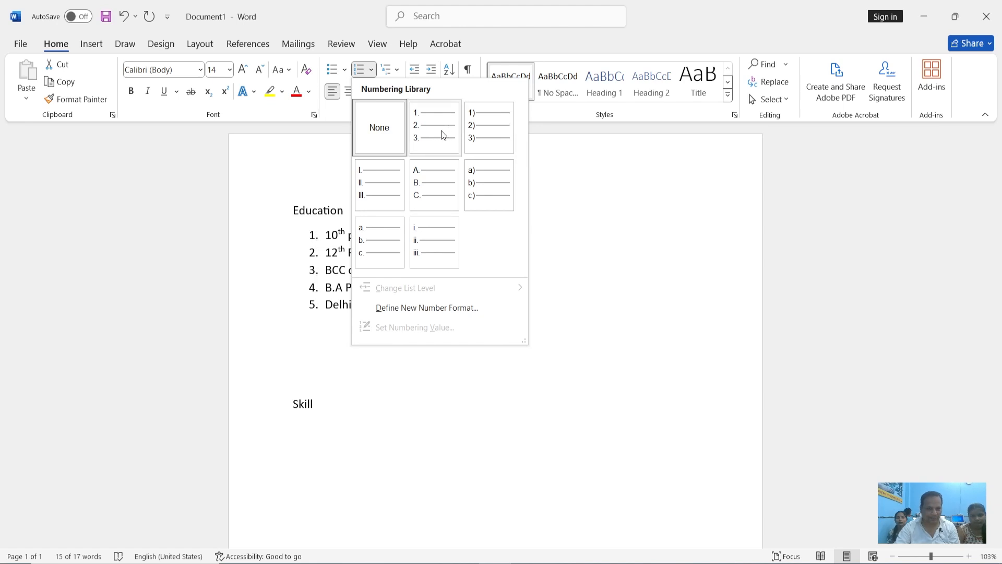
left_click(496, 132)
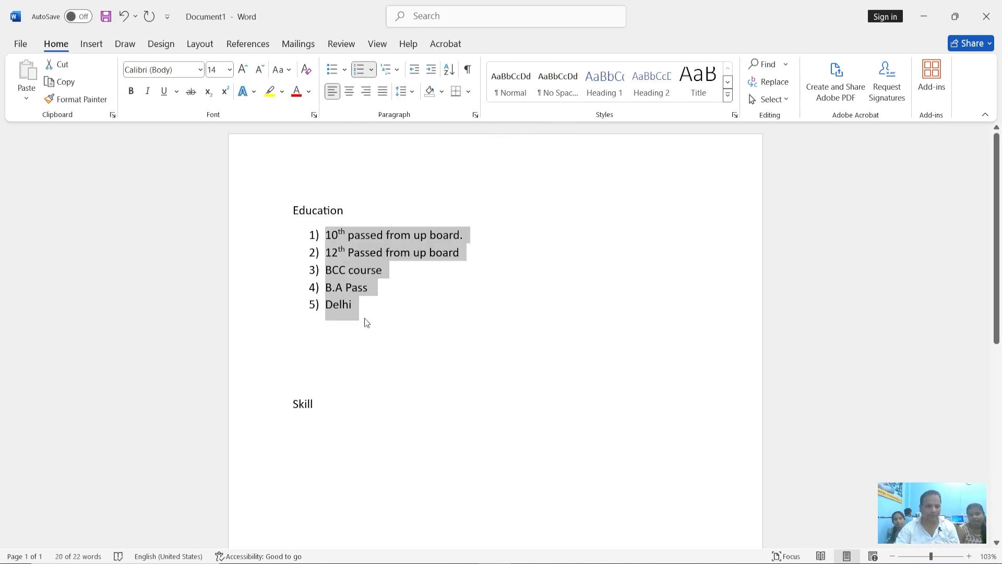
Remove the numbering from the five Education items, leaving them as plain paragraphs
left_click_drag(359, 309, 325, 235)
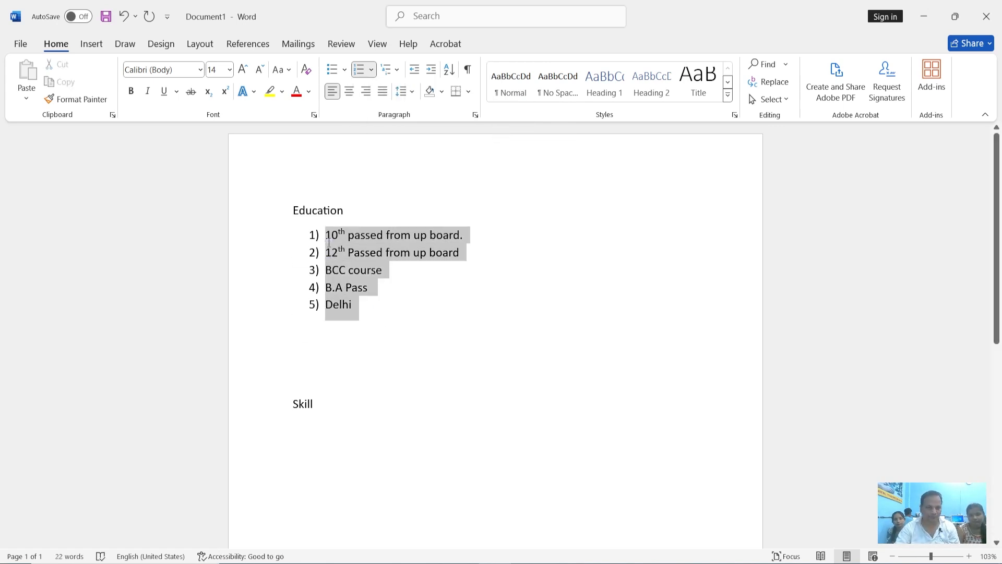
left_click(373, 72)
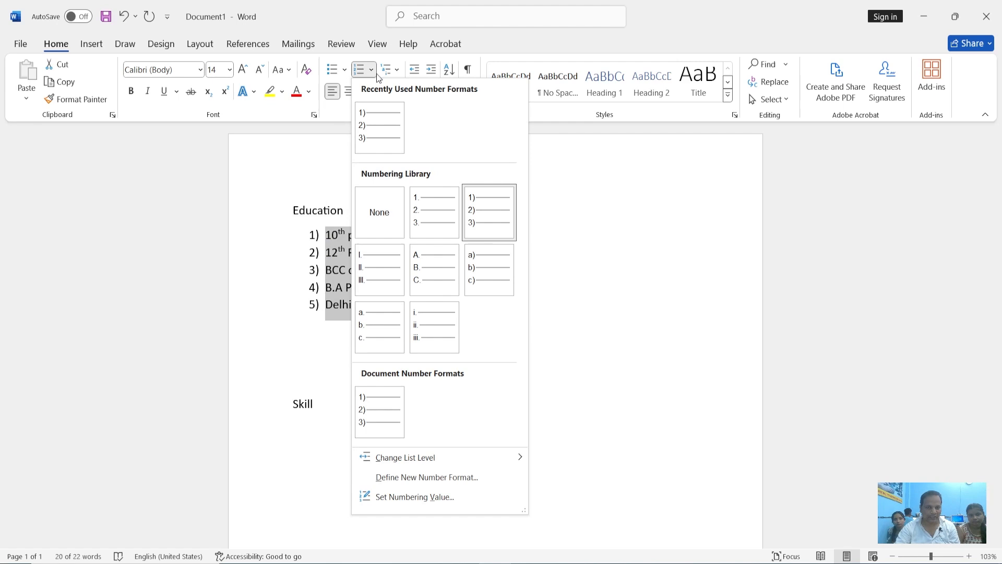
left_click(381, 217)
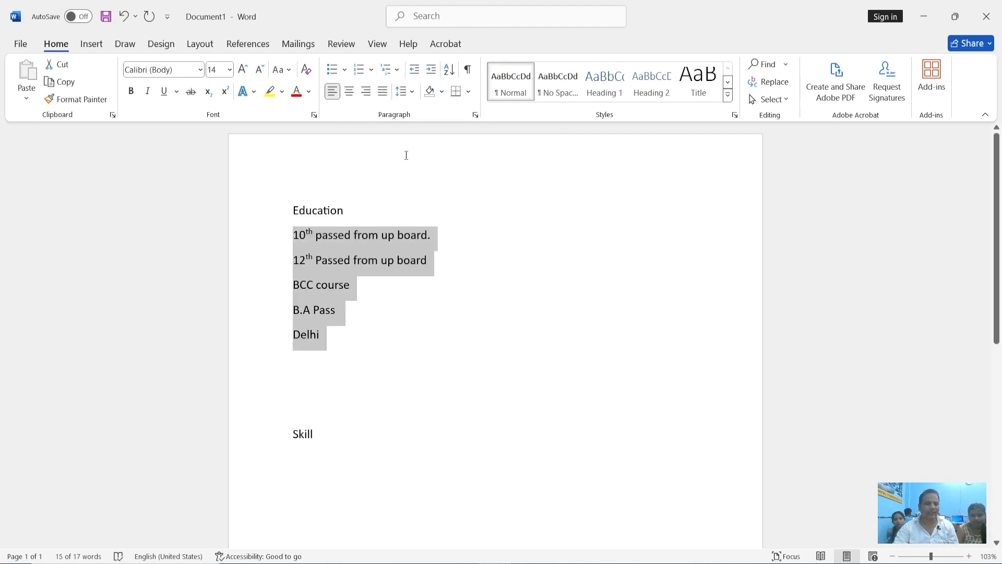
Apply the 1 Heading 1, 1.1 Heading 2, 1.1.1 Heading 3 multilevel list to the five Education items
left_click(397, 71)
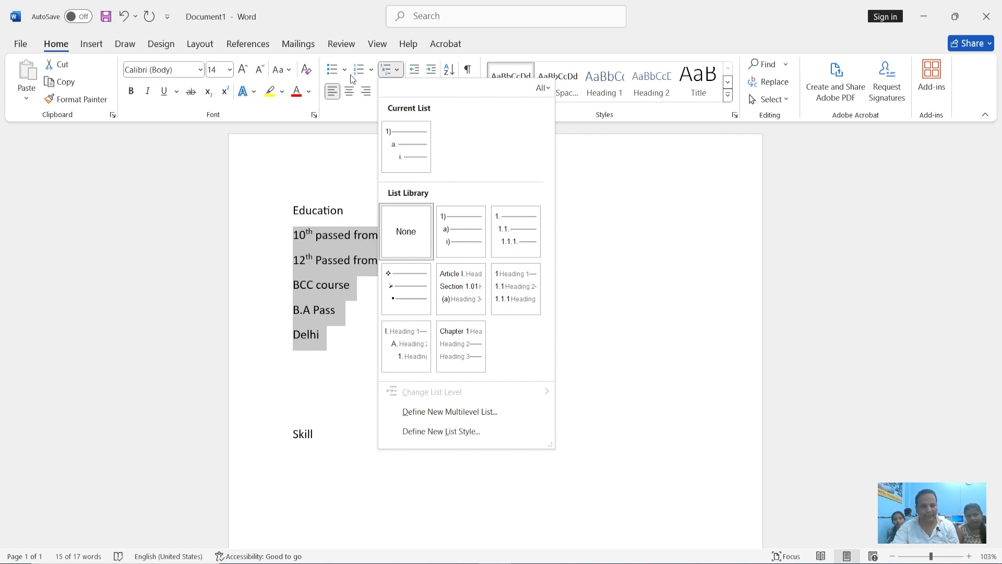
left_click(391, 75)
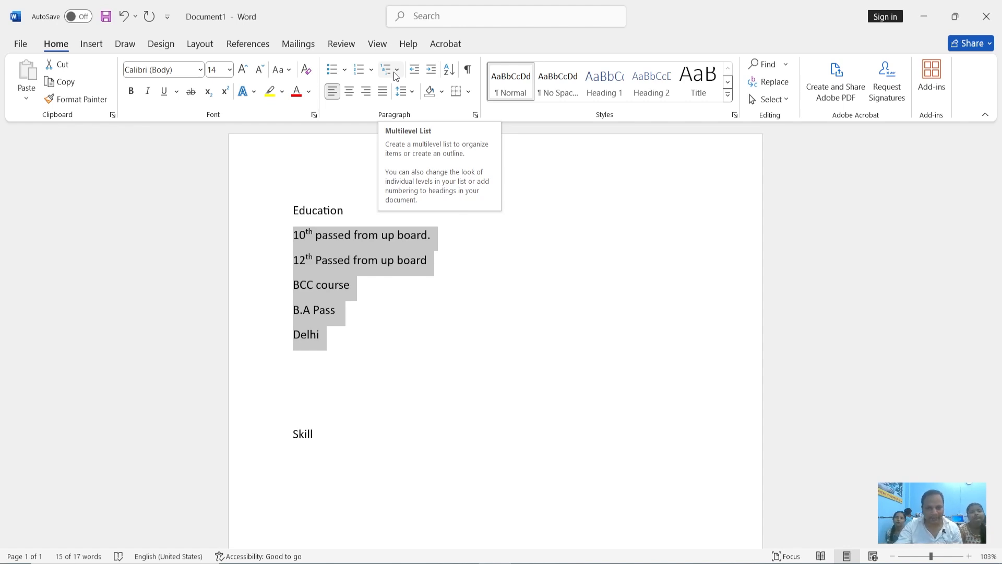
left_click(395, 77)
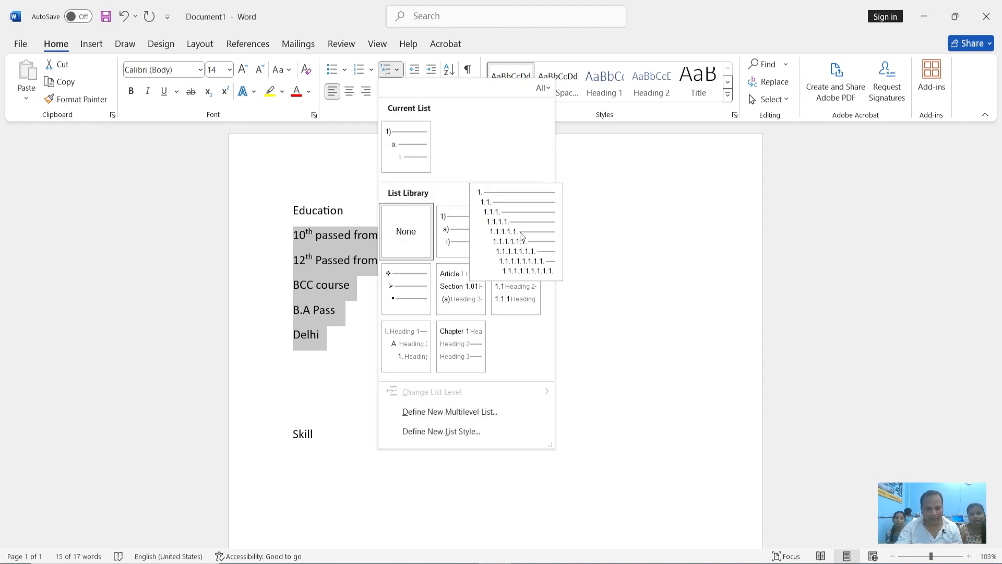
left_click(502, 297)
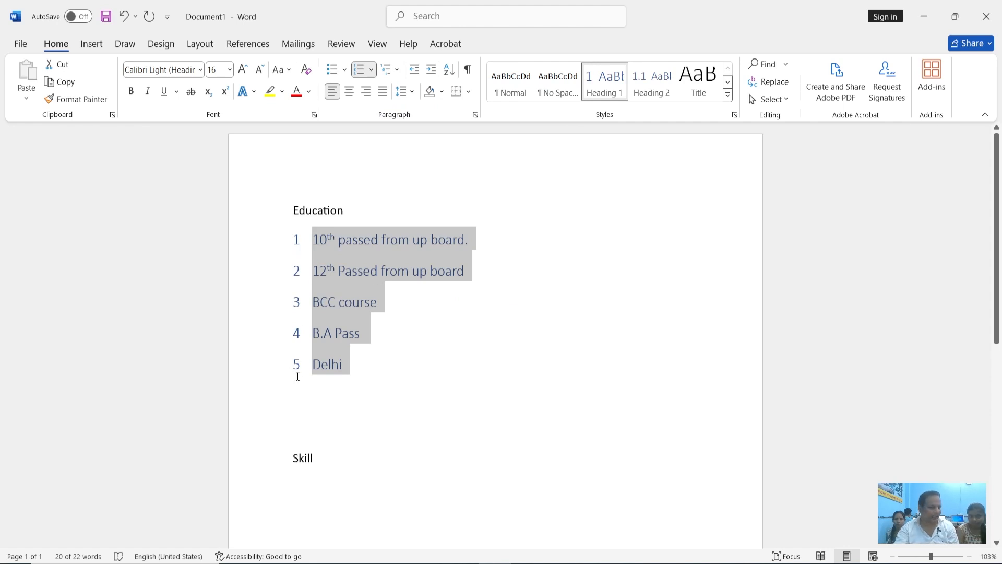
Add three filler lines under the first heading: "Kjjbskjksb", "Lkshlfkslakls" and "lajfljle"
left_click(478, 244)
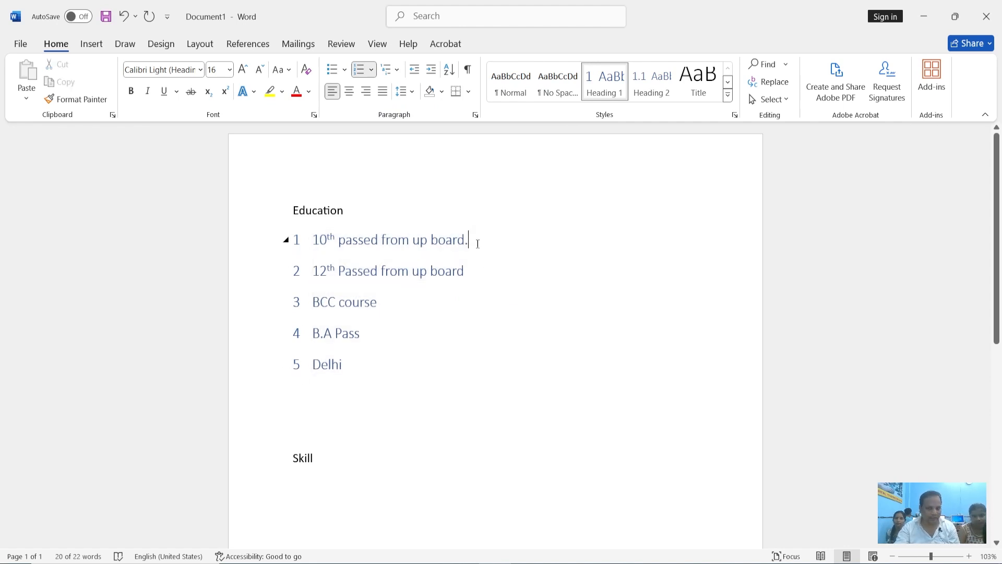
key("Return")
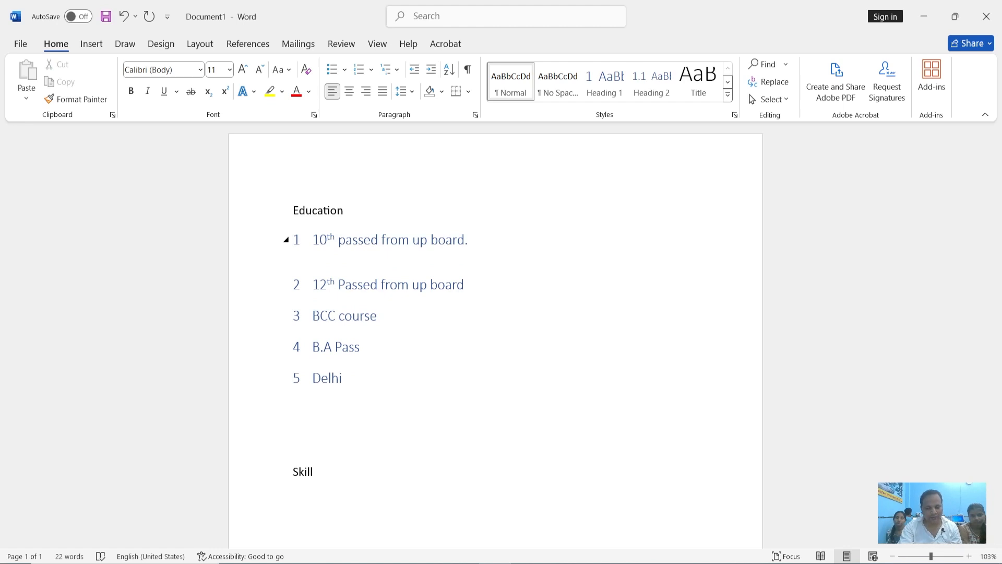
type("Kjjbskjksb")
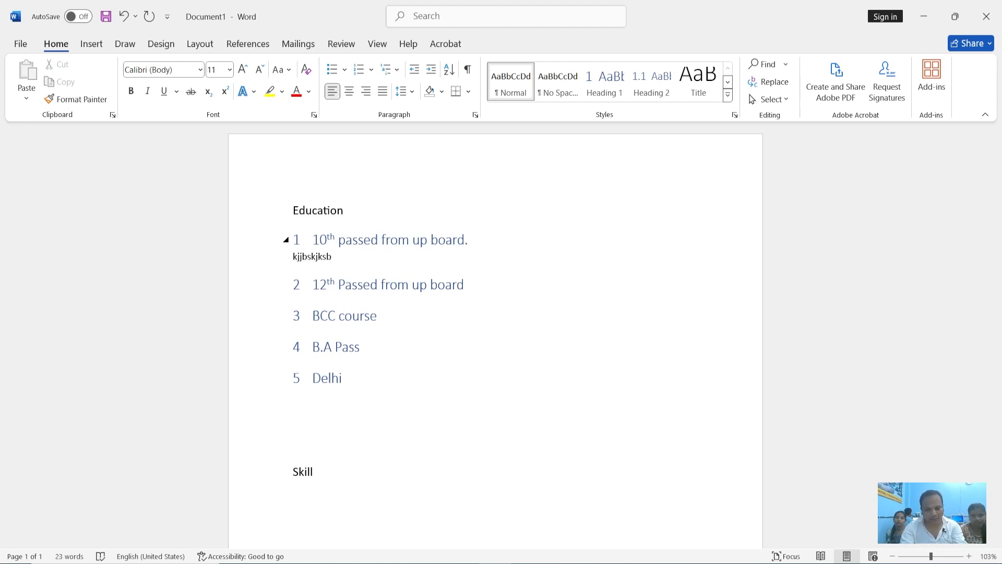
key("Return")
type("Lkshlfkslakls")
key("Return")
type("lajflile")
Add the filler line "lkhlkeklekkew" under the second heading, removing the extra line begun below it
left_click(501, 335)
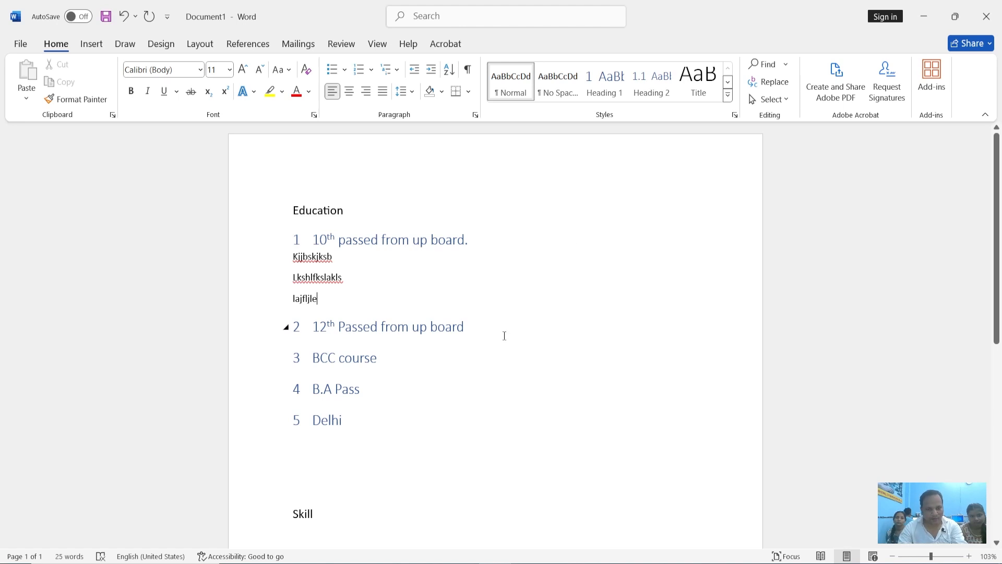
key("Return")
type("lkhlkeklekkew")
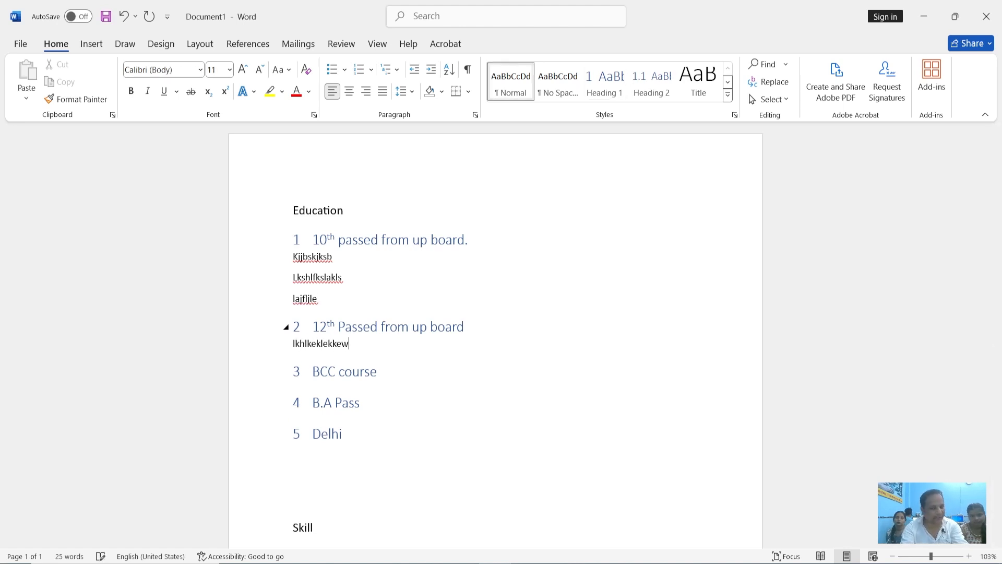
key("Return")
type("khewlel")
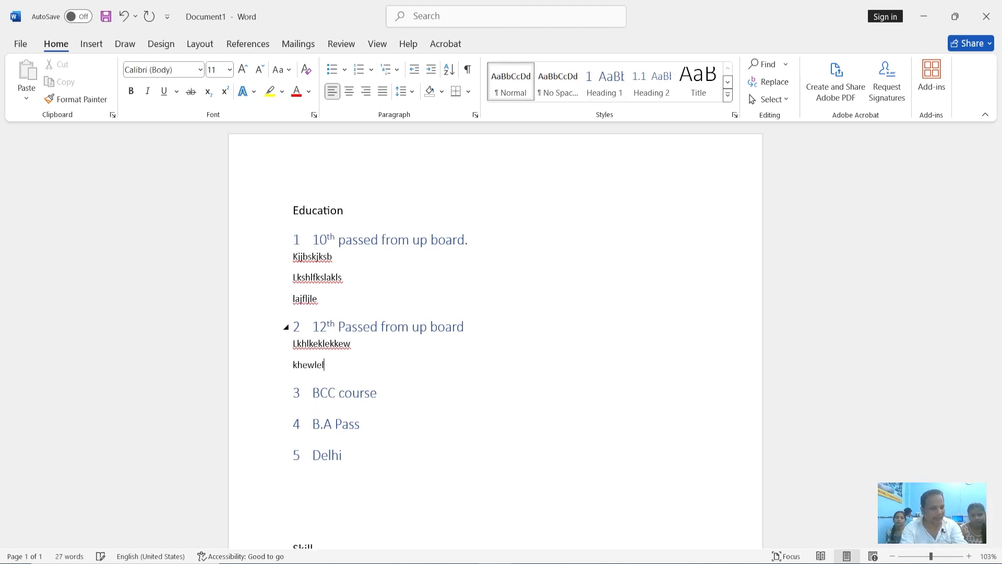
key("BackSpace")
key("BackSpace")
key("BackSpace")
key("BackSpace")
key("BackSpace")
key("BackSpace")
key("BackSpace")
key("BackSpace")
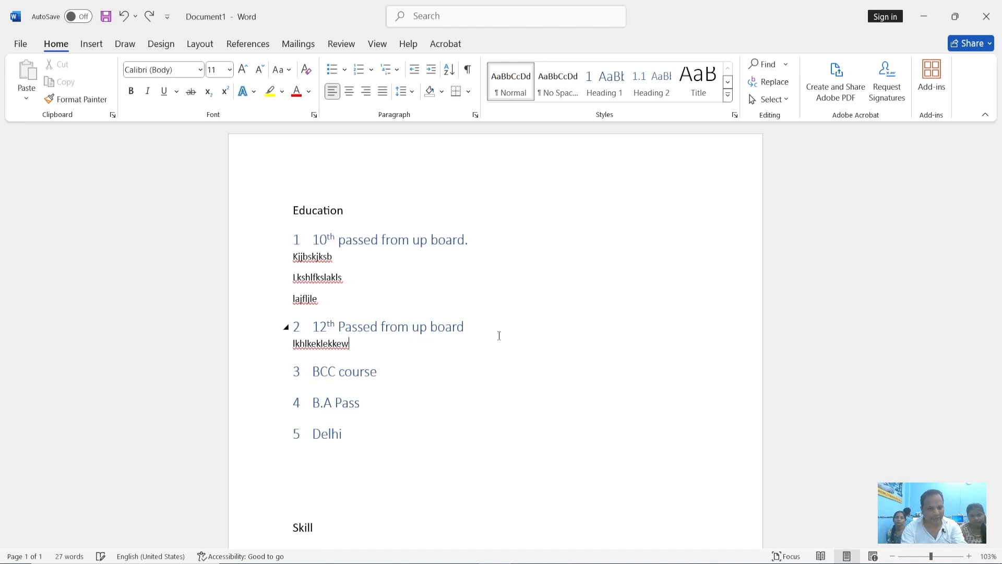
Clear the whole document and paste the copied news article in its place
key("ctrl+a")
key("Delete")
left_click(392, 71)
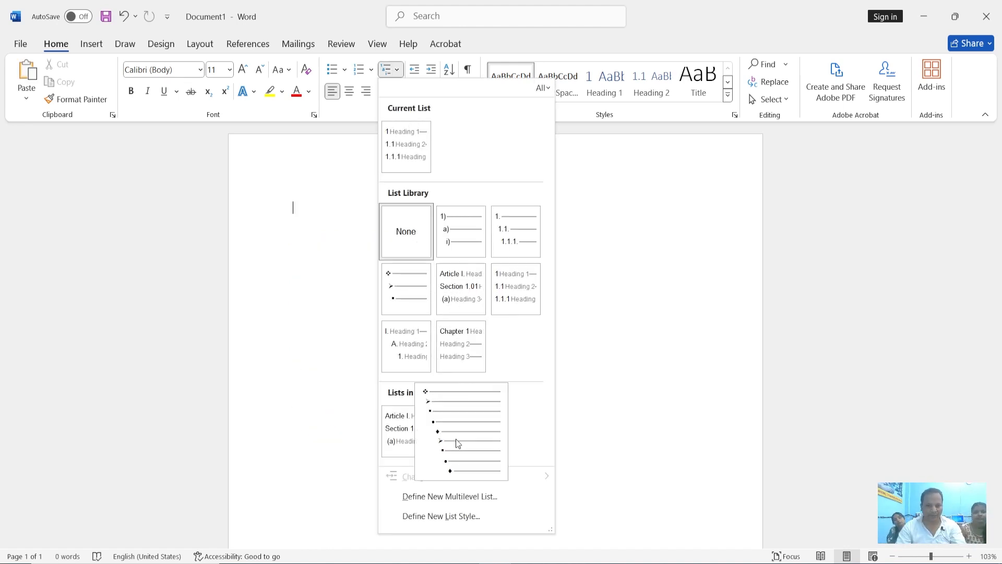
left_click(345, 293)
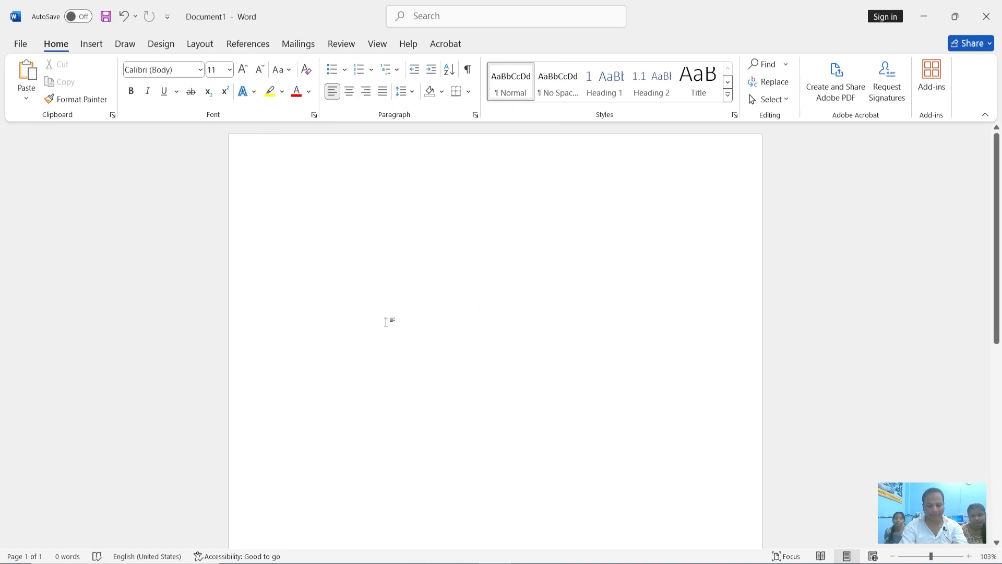
key("ctrl+v")
scroll(386, 322, "up", 15)
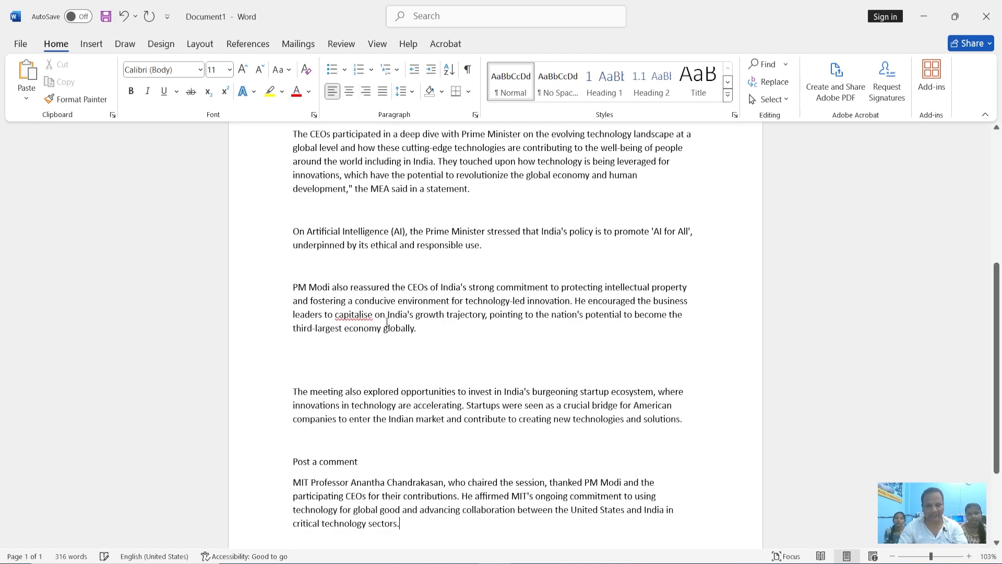
scroll(387, 321, "up", 1)
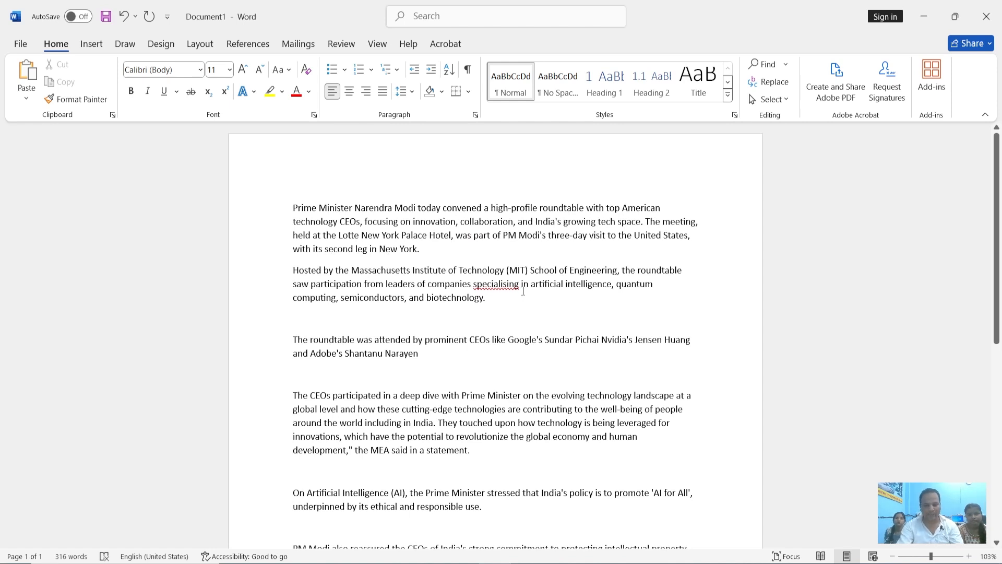
scroll(523, 291, "down", 12)
scroll(478, 286, "up", 8)
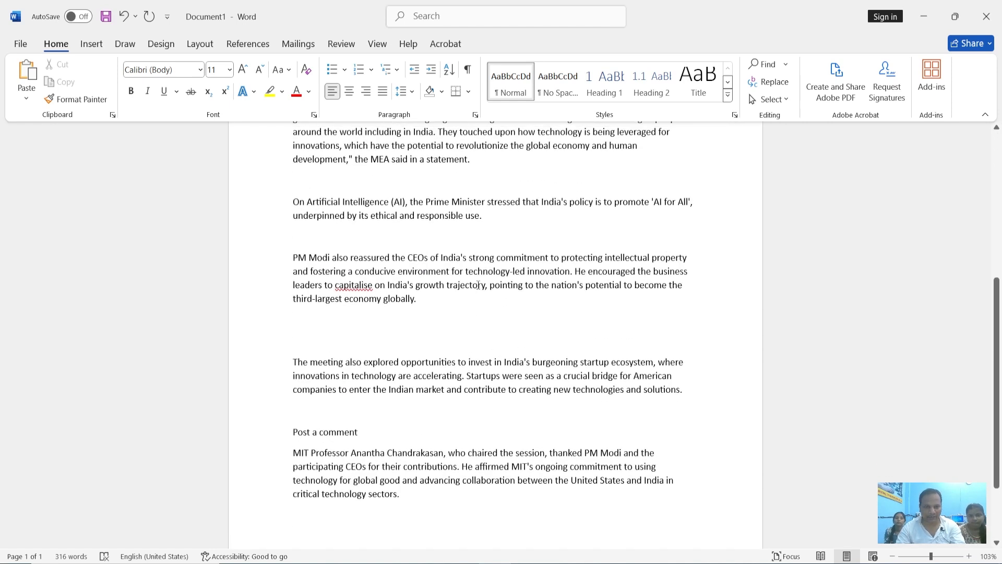
scroll(478, 285, "up", 4)
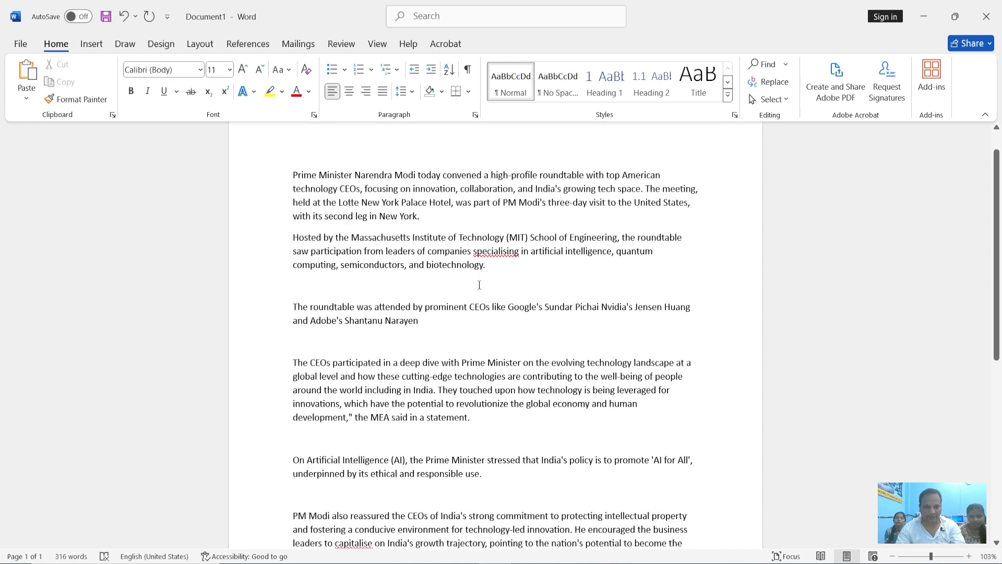
Delete the article text from the "On Artificial Intelligence (AI)" paragraph through the end of the document
left_click_drag(290, 459, 712, 519)
key("Delete")
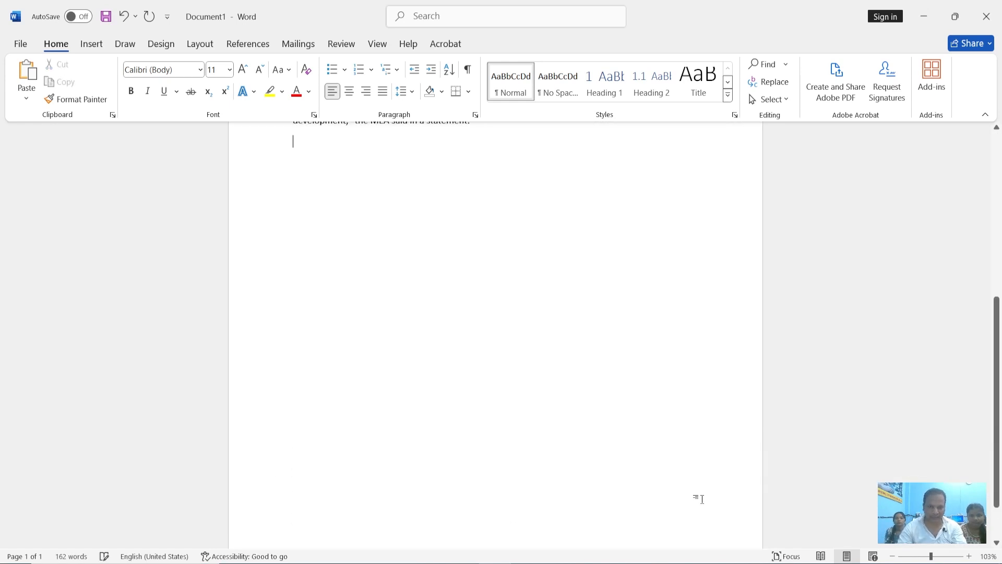
Try justified, left, centered and right alignment on all the article paragraphs, leaving them justified
scroll(699, 497, "up", 5)
scroll(702, 498, "up", 2)
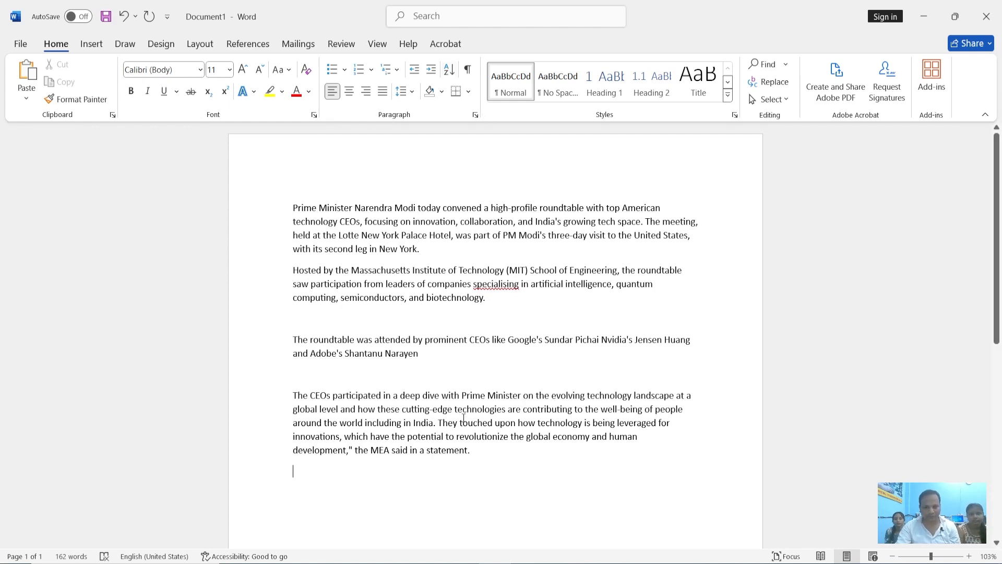
left_click_drag(477, 452, 308, 208)
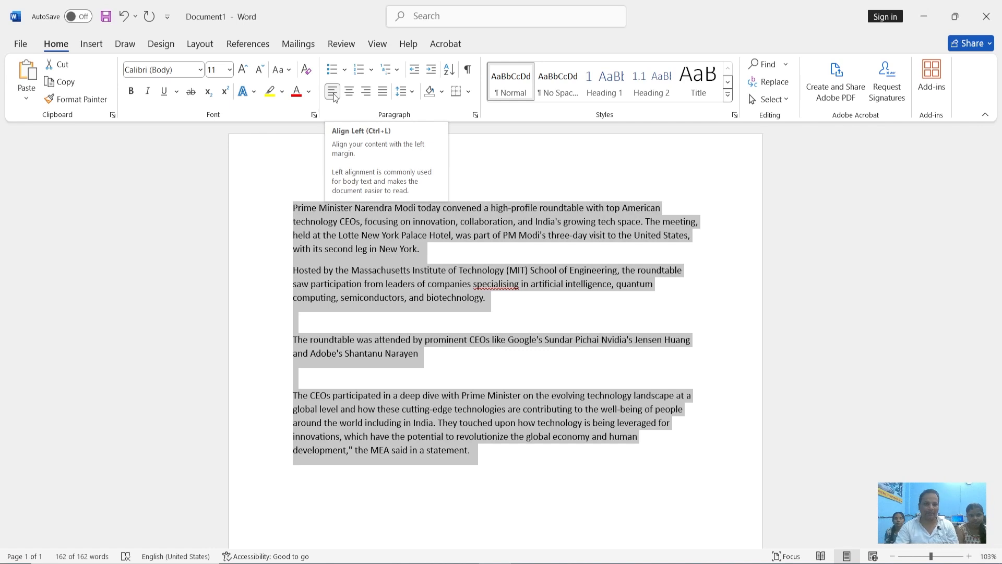
key("ctrl+j")
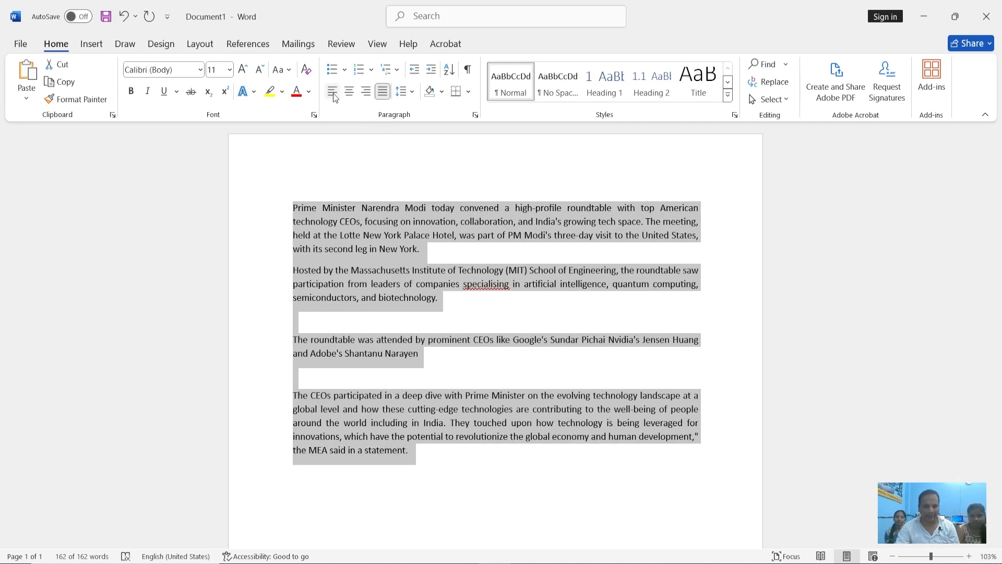
left_click(334, 95)
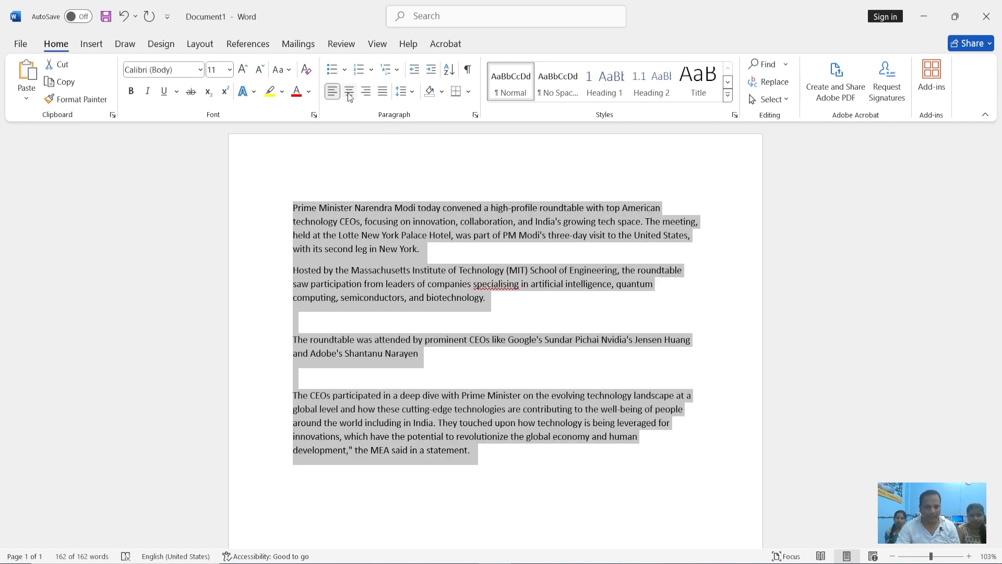
left_click(349, 92)
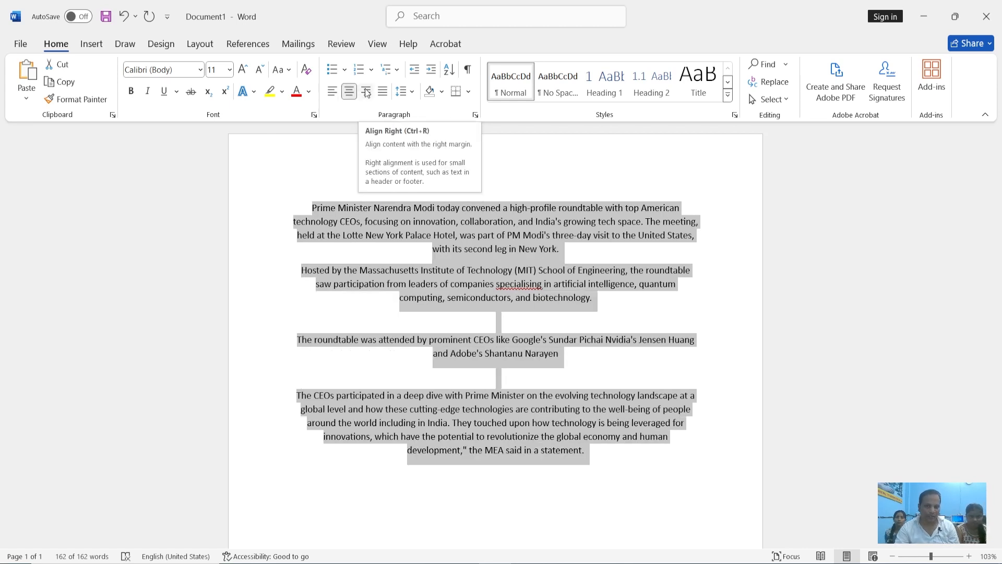
left_click(367, 93)
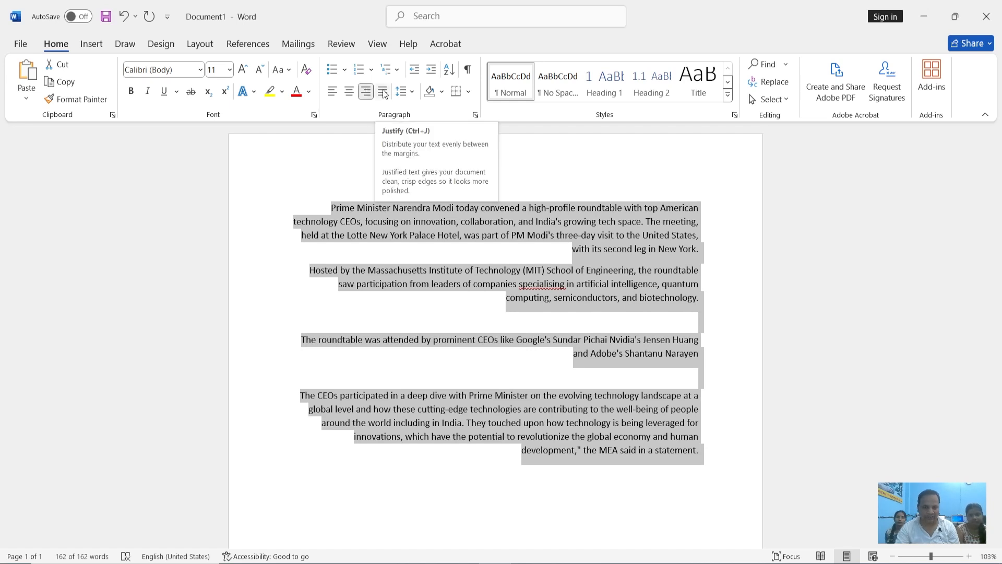
left_click(383, 93)
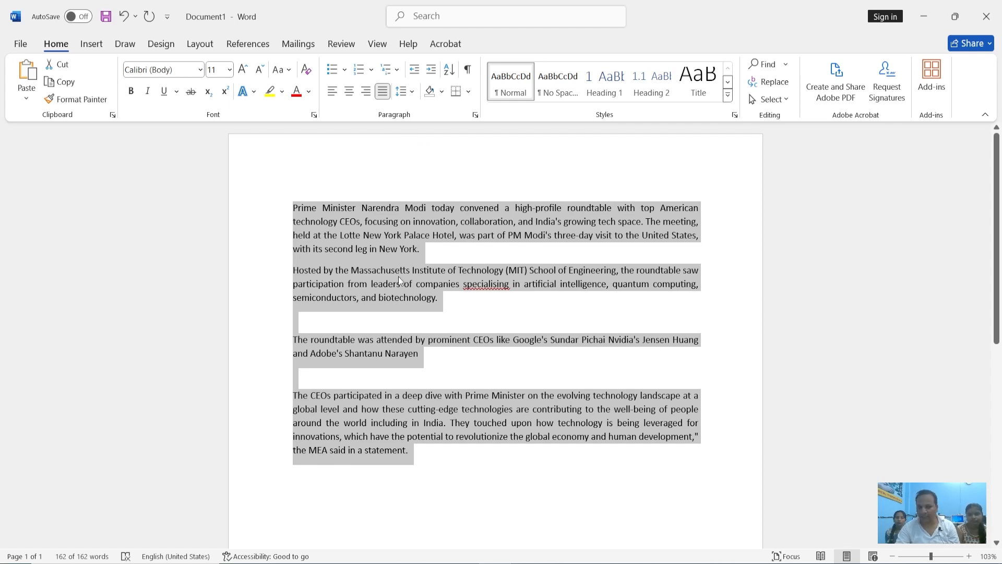
Add the line "Star Computer Academy" below the last article paragraph
left_click(436, 356)
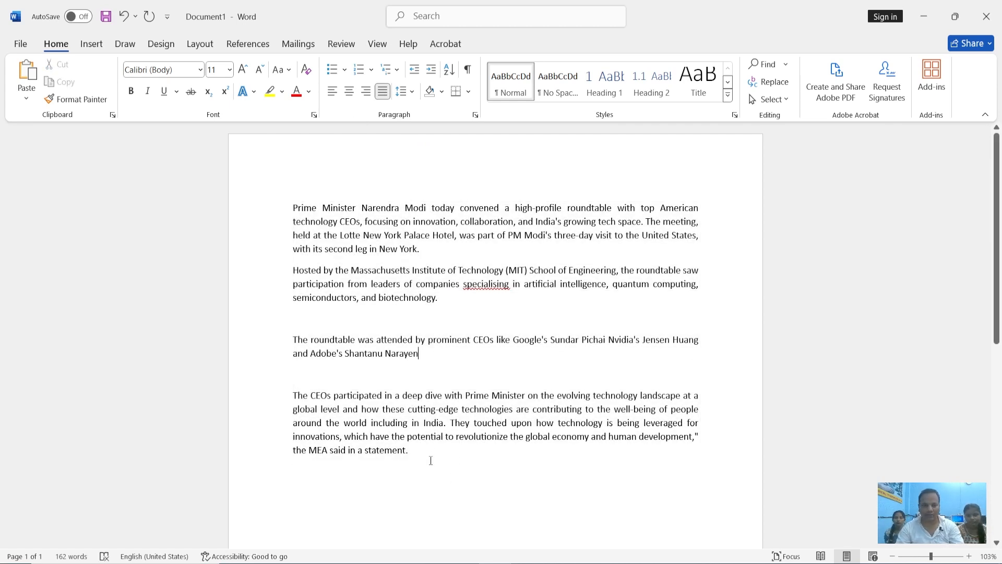
type("Star C")
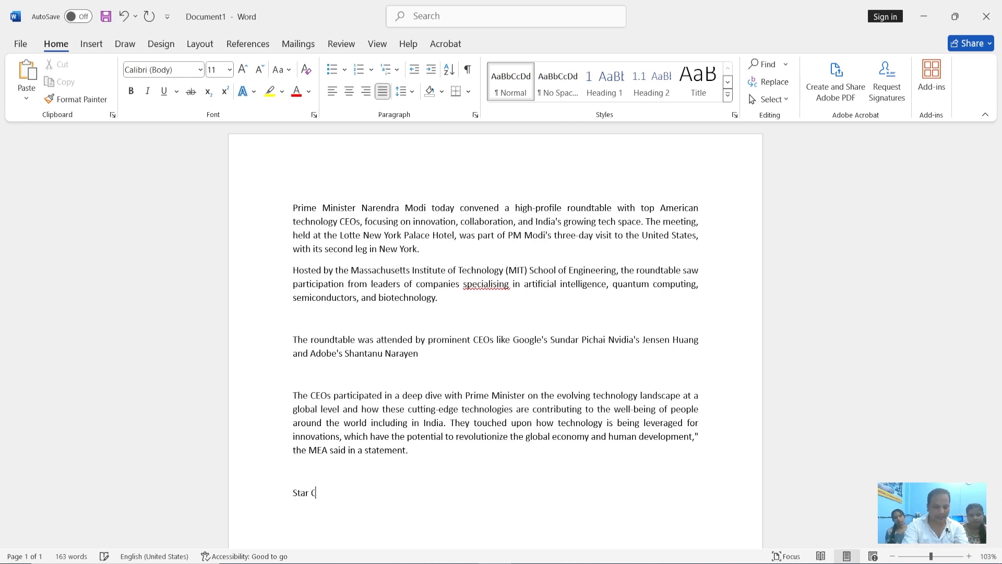
type("omputer Academy")
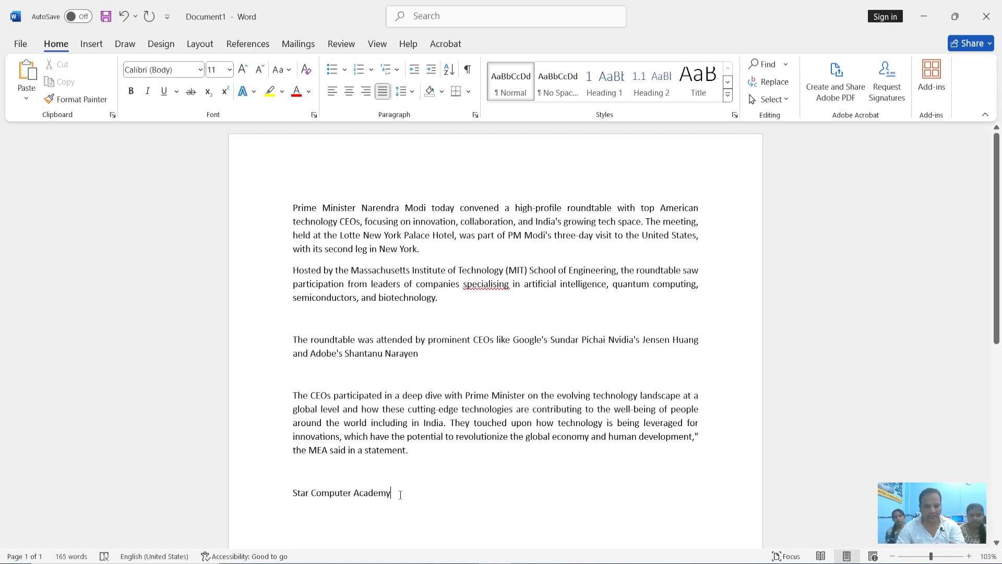
Set the "Star Computer Academy" line to font size 24 and center it
left_click_drag(397, 493, 293, 496)
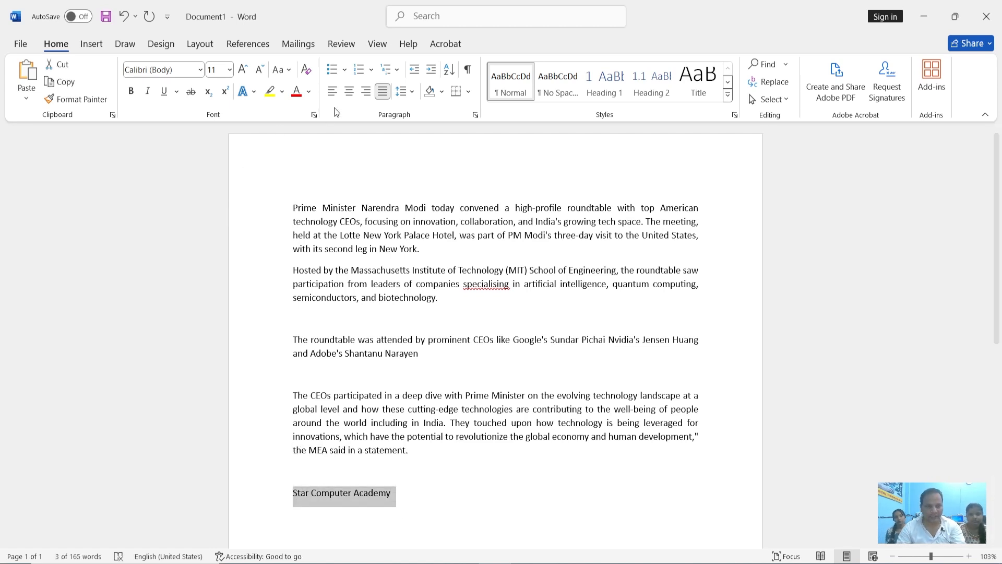
left_click(230, 69)
left_click(217, 252)
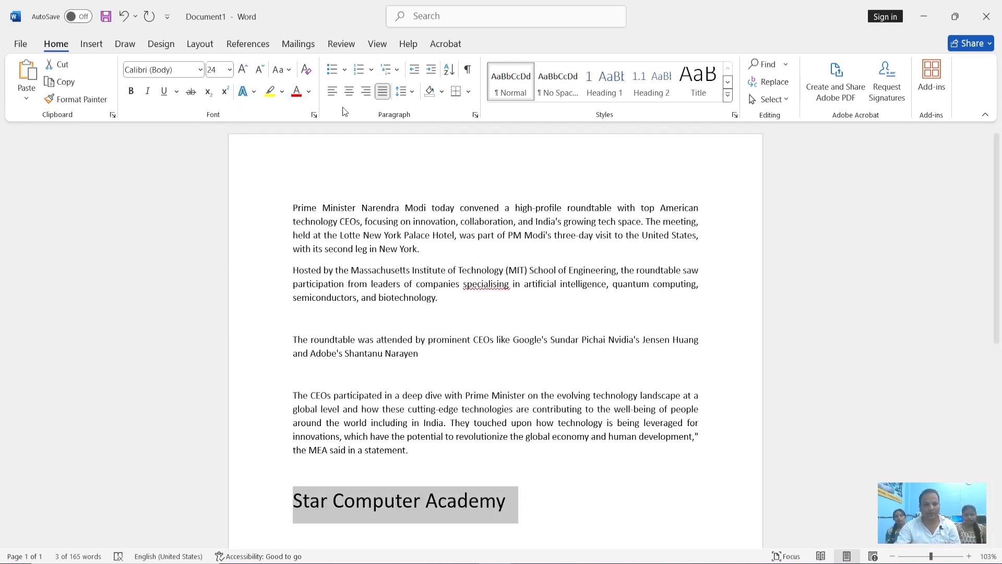
left_click(334, 94)
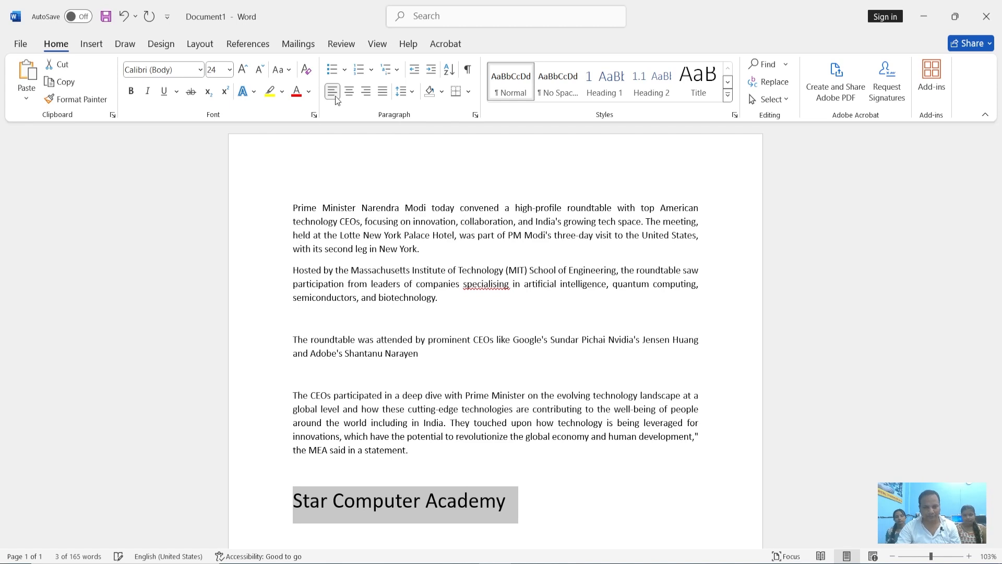
left_click(348, 94)
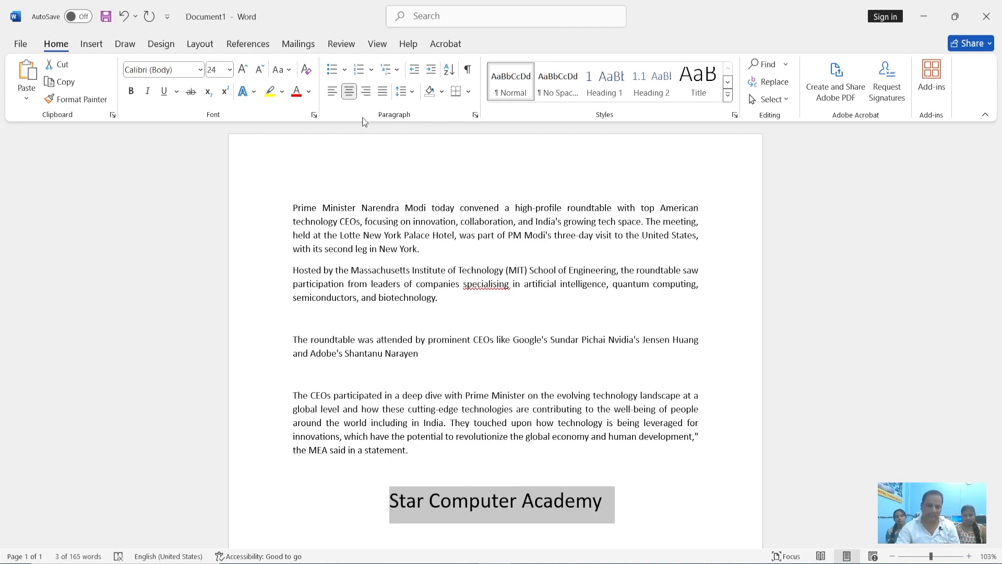
Center all the article paragraphs above the "Star Computer Academy" line
scroll(498, 460, "down", 5)
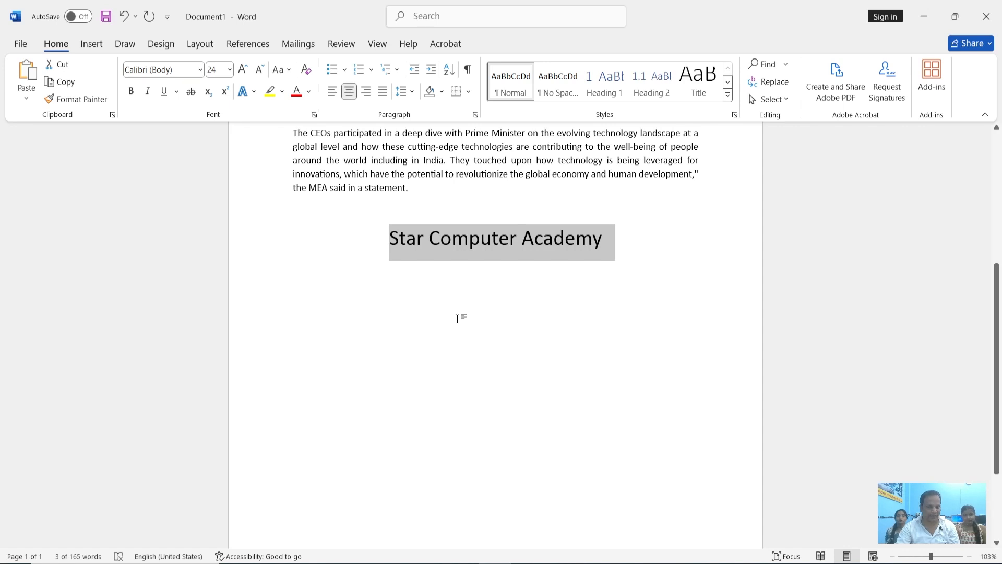
scroll(459, 318, "up", 5)
left_click_drag(410, 419, 295, 188)
left_click(349, 92)
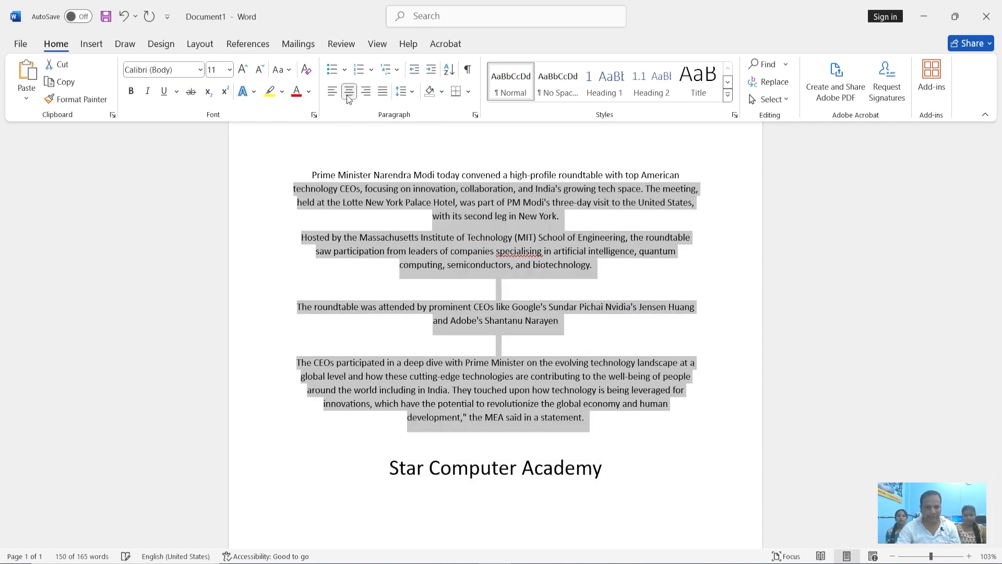
left_click(466, 265)
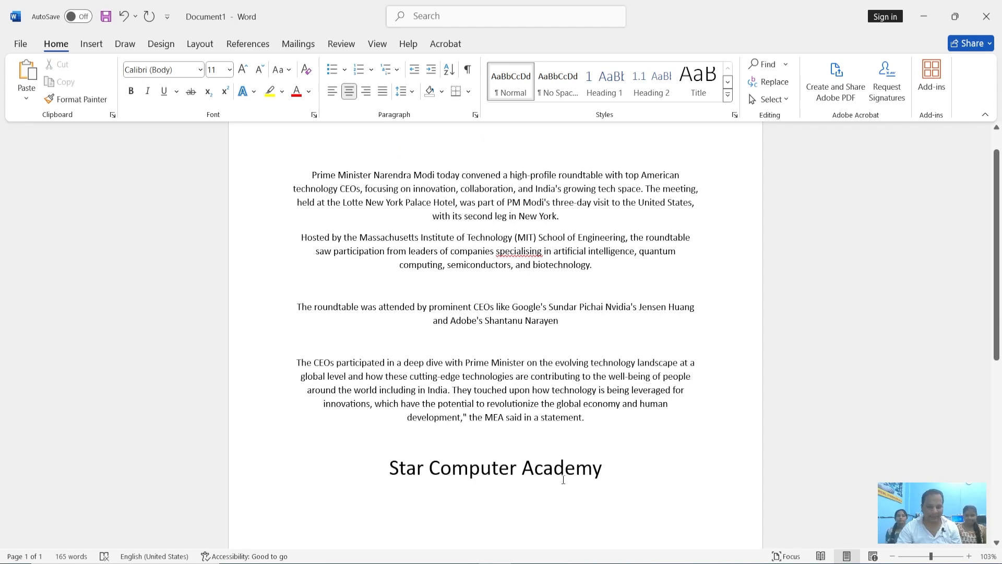
Remove the centering from all the article paragraphs so that they are left-aligned
left_click_drag(587, 416, 311, 164)
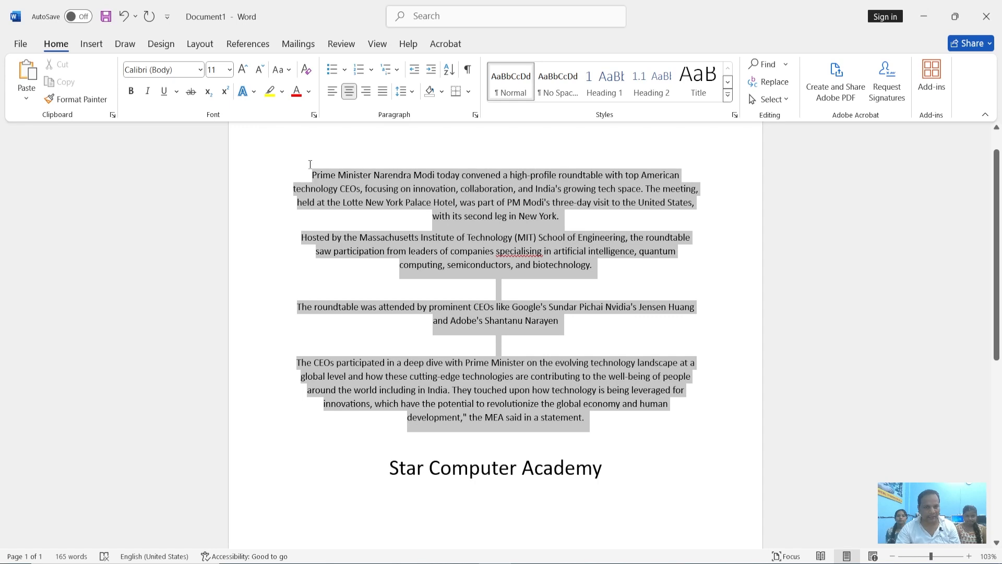
left_click(351, 94)
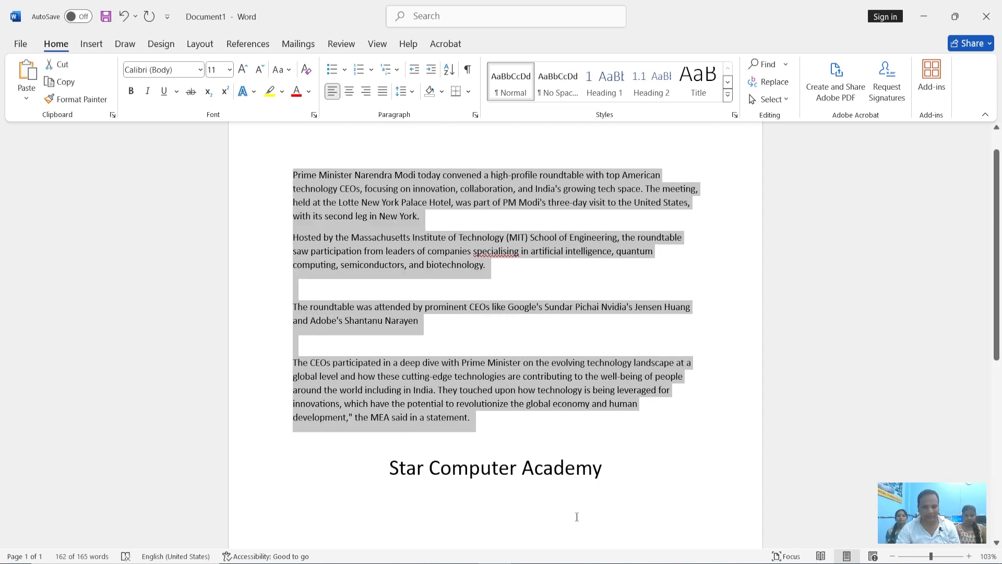
Right-align the "Star Computer Academy" line and finally set it to justified
left_click_drag(596, 472, 402, 471)
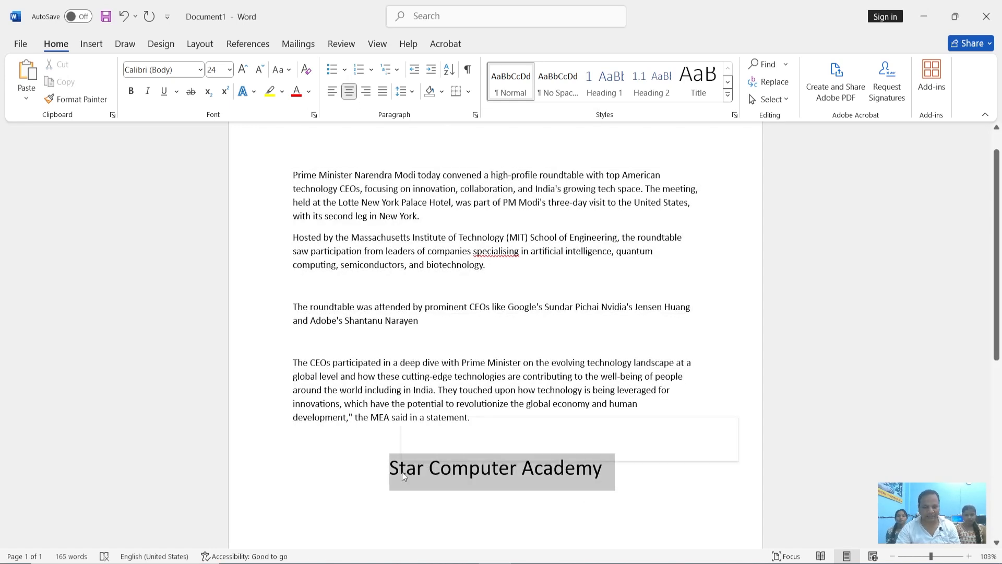
left_click(366, 95)
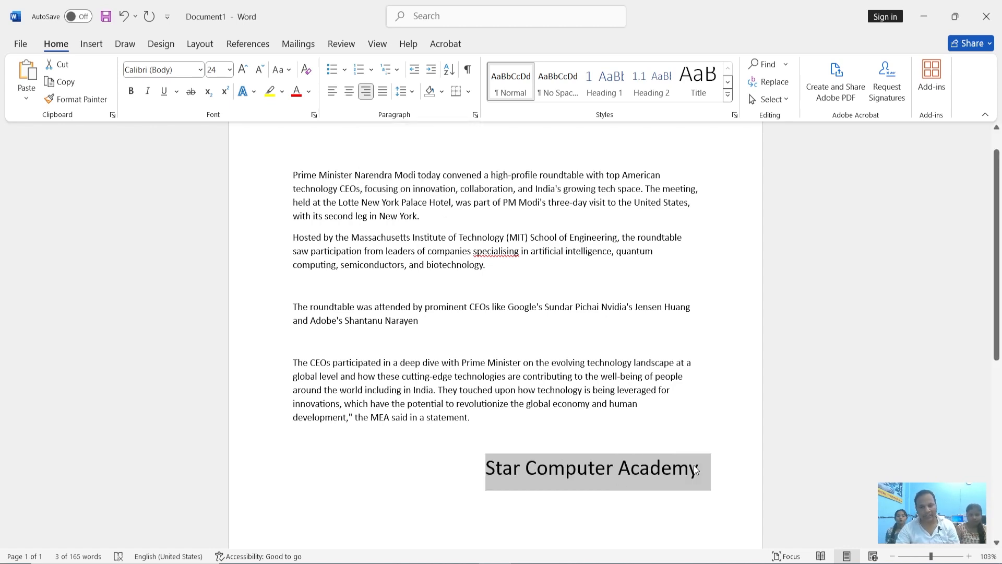
left_click(387, 90)
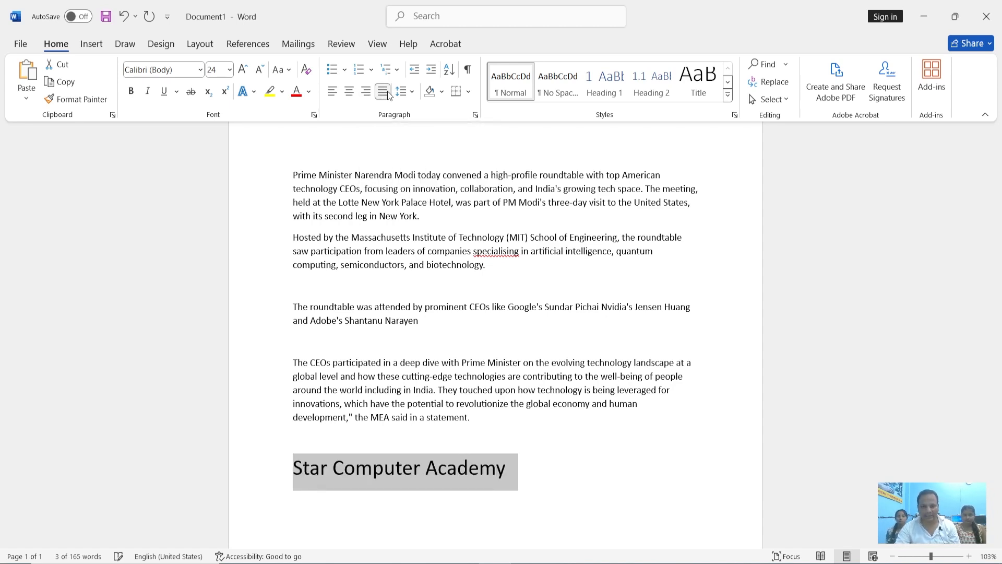
Compare justified and left alignment on all the article paragraphs, leaving them justified
left_click_drag(473, 425, 315, 157)
left_click(383, 91)
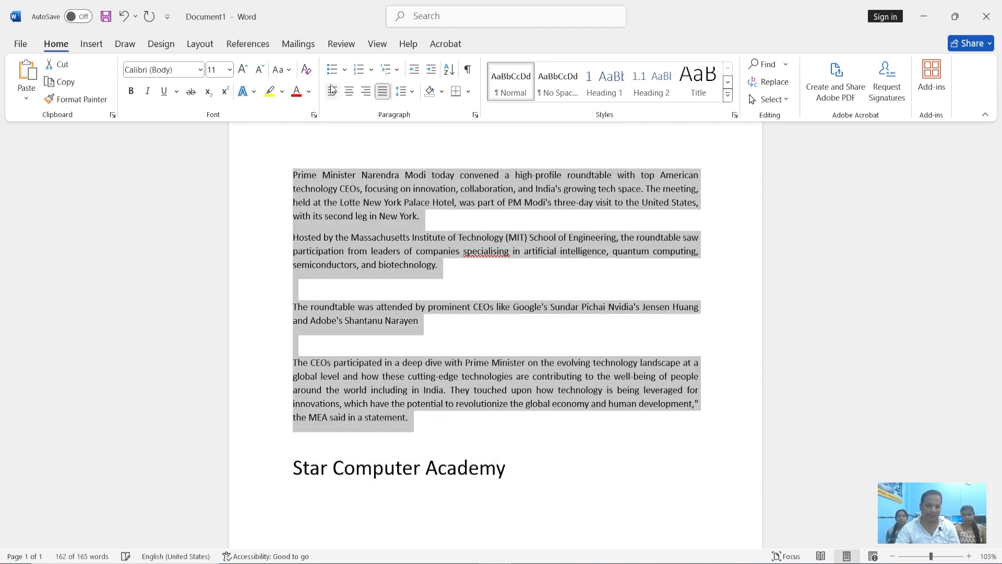
left_click(304, 176)
left_click_drag(416, 417, 292, 173)
left_click(339, 92)
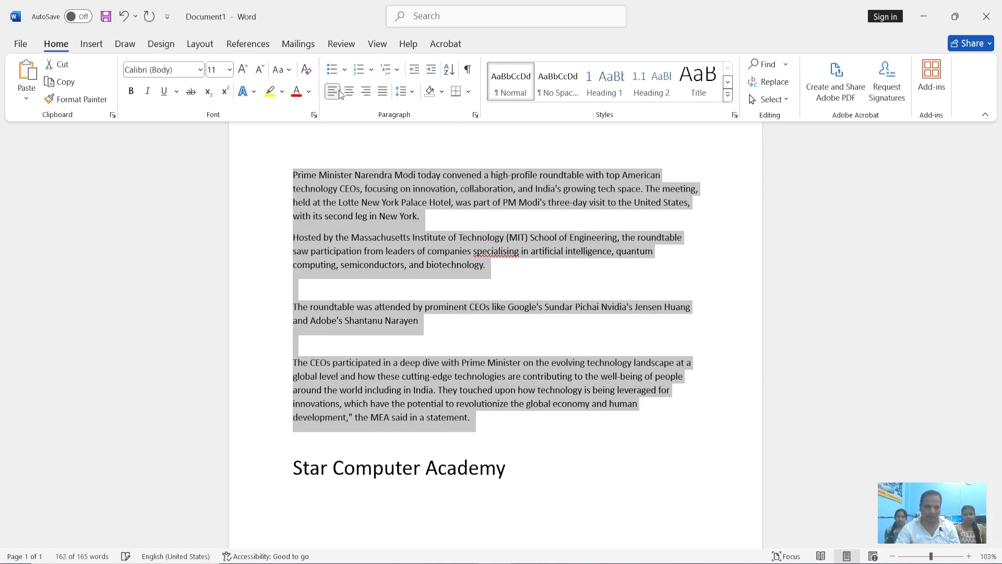
left_click(383, 91)
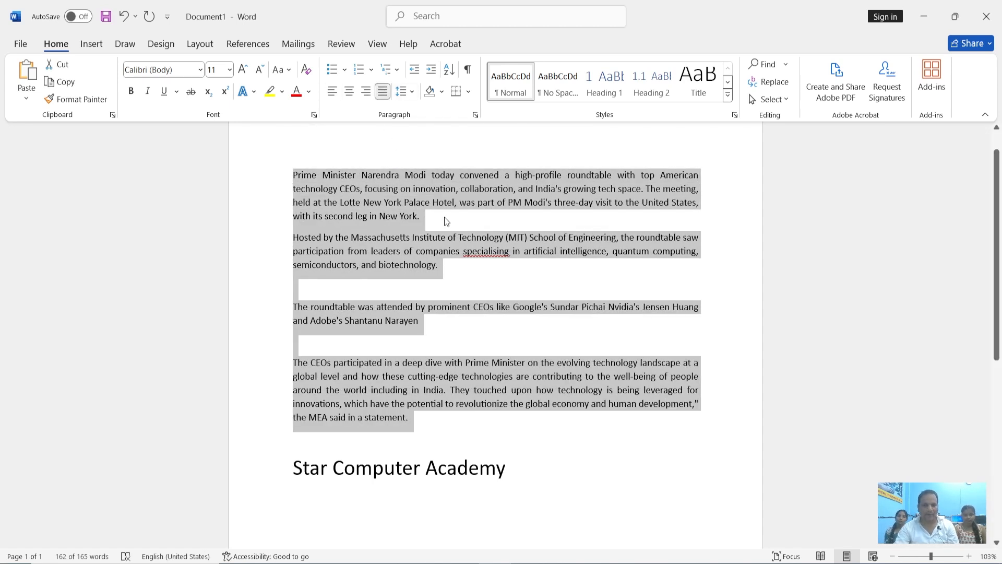
Try line spacings of 1.0, 1.15, 1.5 and 2.0 on the article paragraphs and look over the double-spaced text
left_click(412, 96)
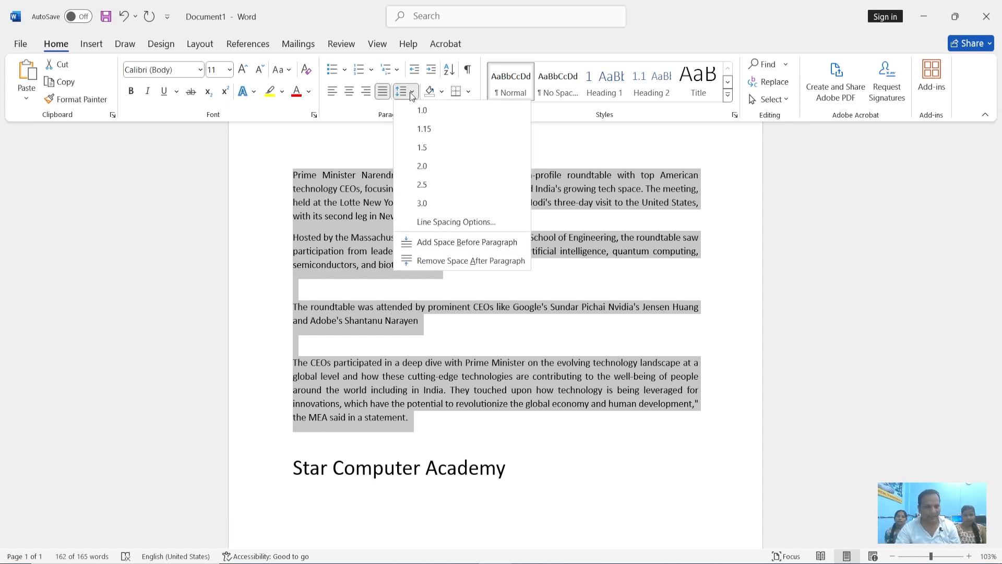
left_click(421, 111)
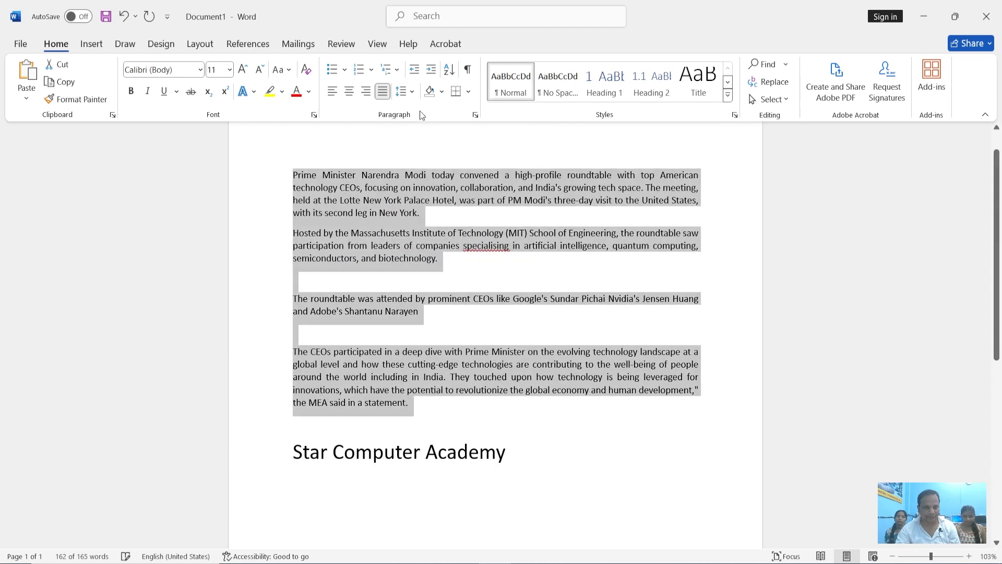
left_click(416, 93)
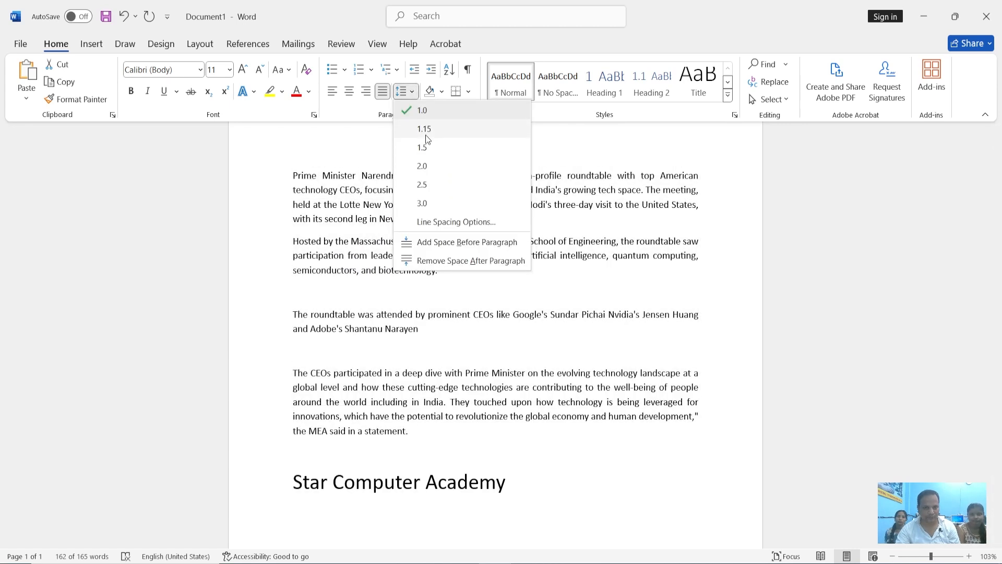
left_click(425, 134)
left_click(412, 93)
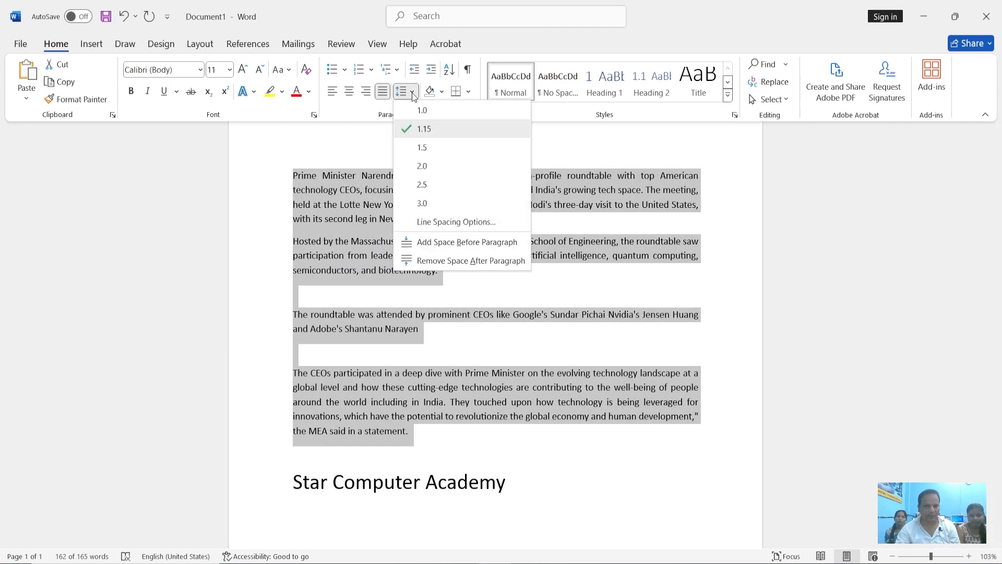
left_click(419, 146)
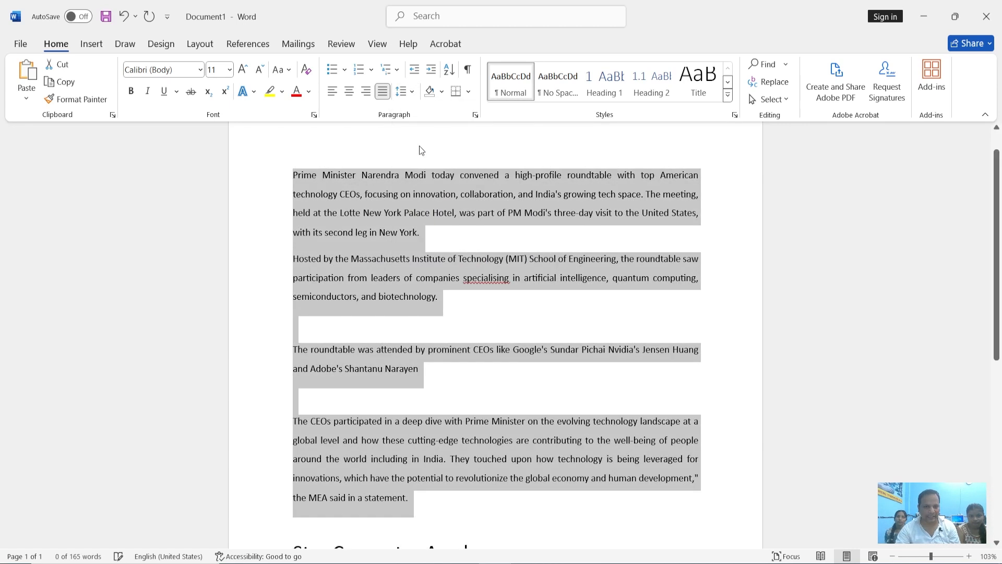
left_click(411, 92)
left_click(423, 172)
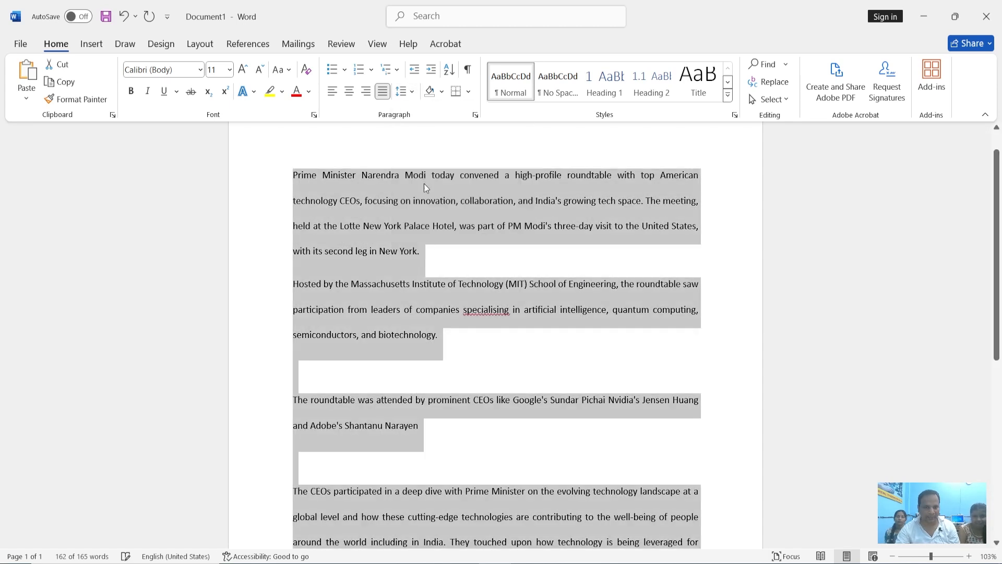
left_click(409, 231)
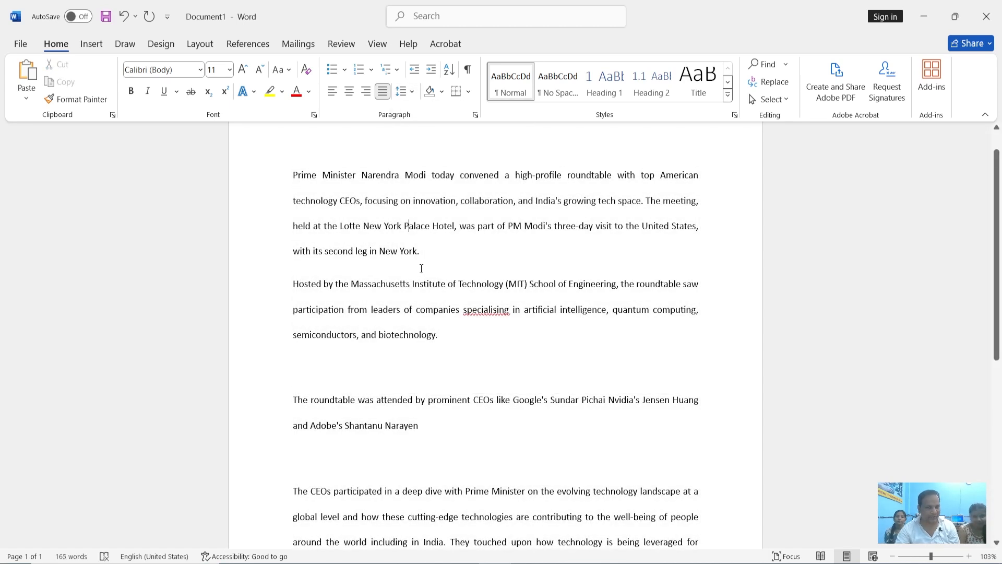
scroll(441, 359, "down", 2)
scroll(441, 360, "down", 2)
scroll(441, 360, "up", 4)
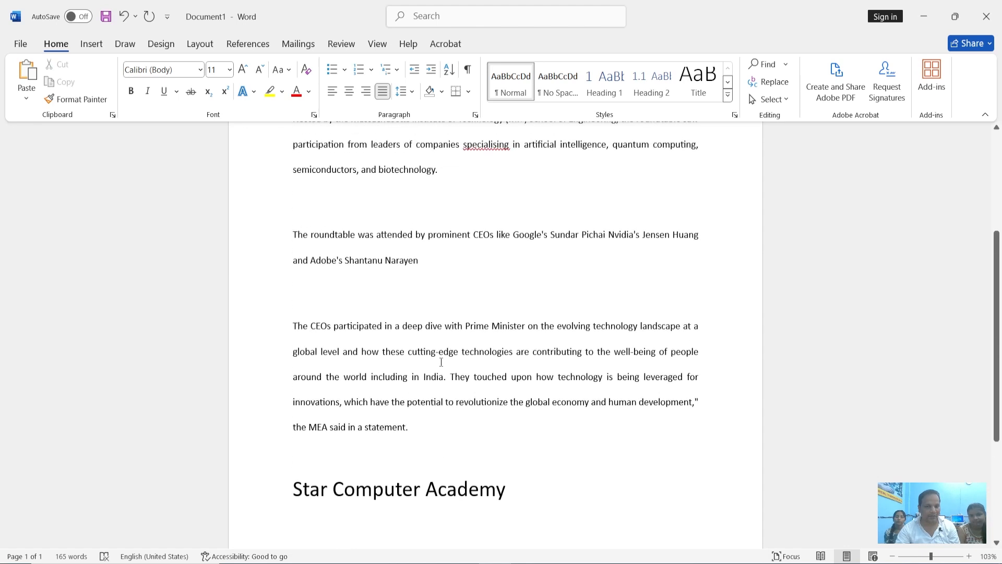
scroll(441, 360, "down", 1)
scroll(441, 361, "down", 2)
Set the line spacing of all the article paragraphs to 1.0
left_click_drag(416, 424, 306, 207)
left_click(405, 98)
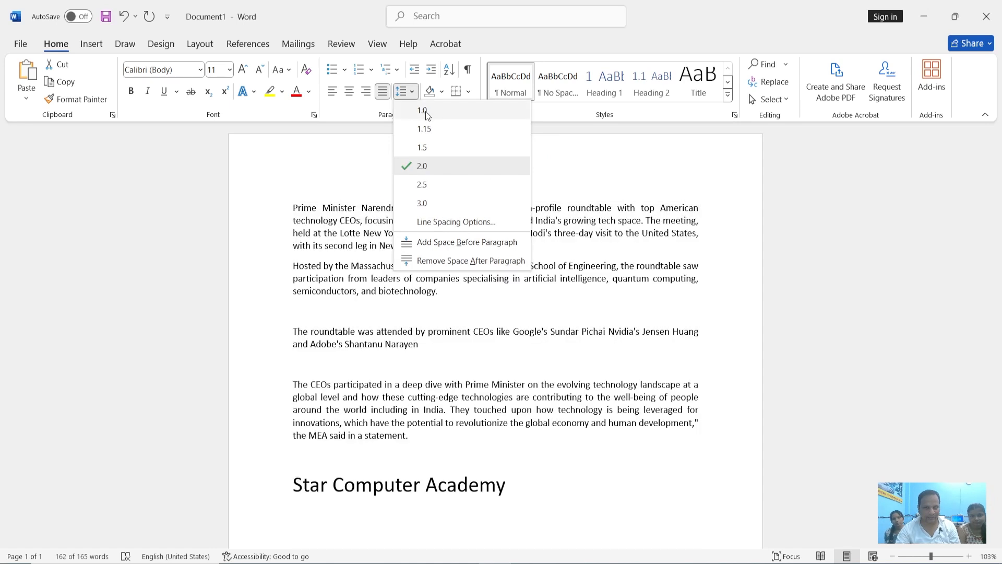
left_click(425, 111)
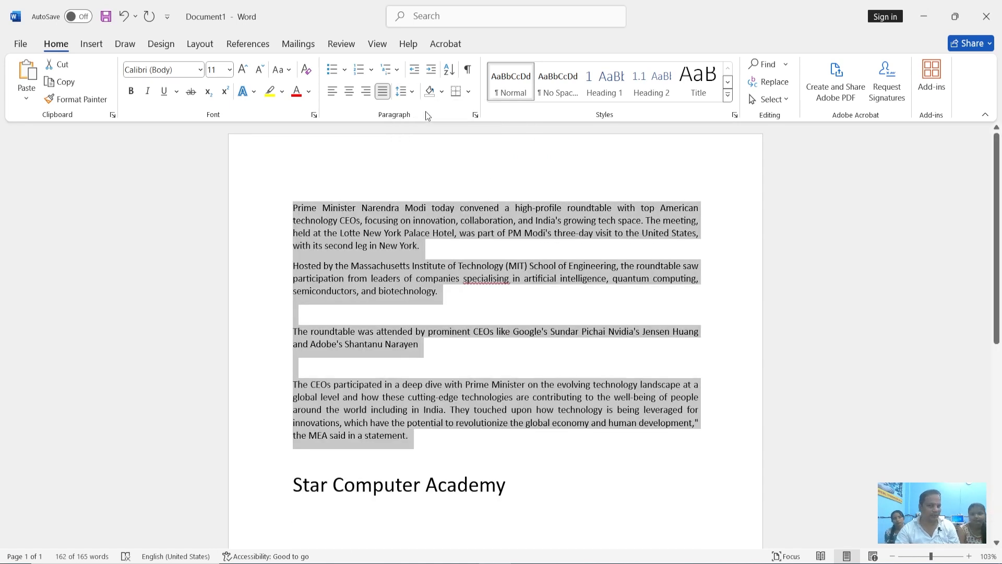
left_click(413, 97)
left_click(413, 98)
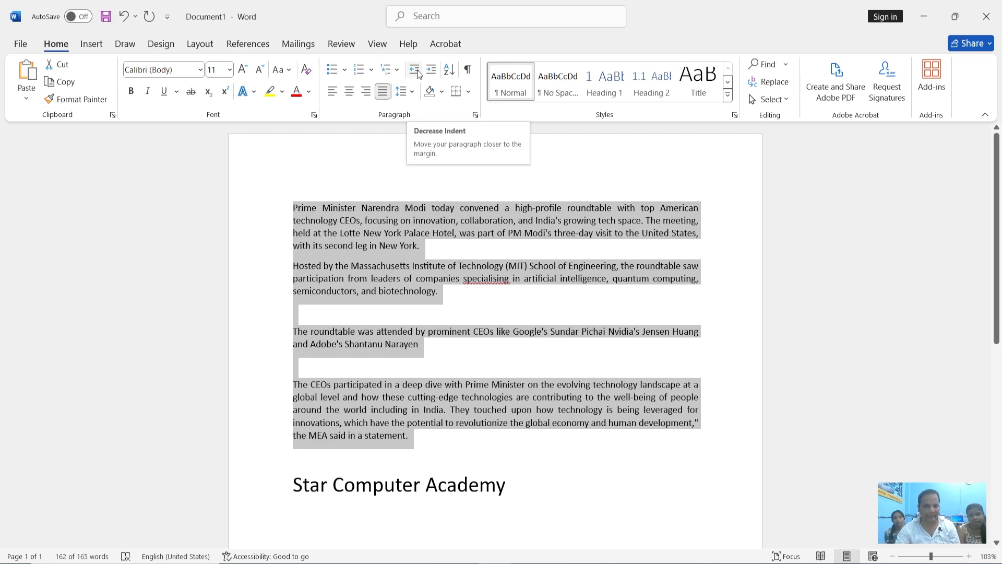
Increase the indent of all the article paragraphs by seven levels and look over the indented text
left_click(431, 71)
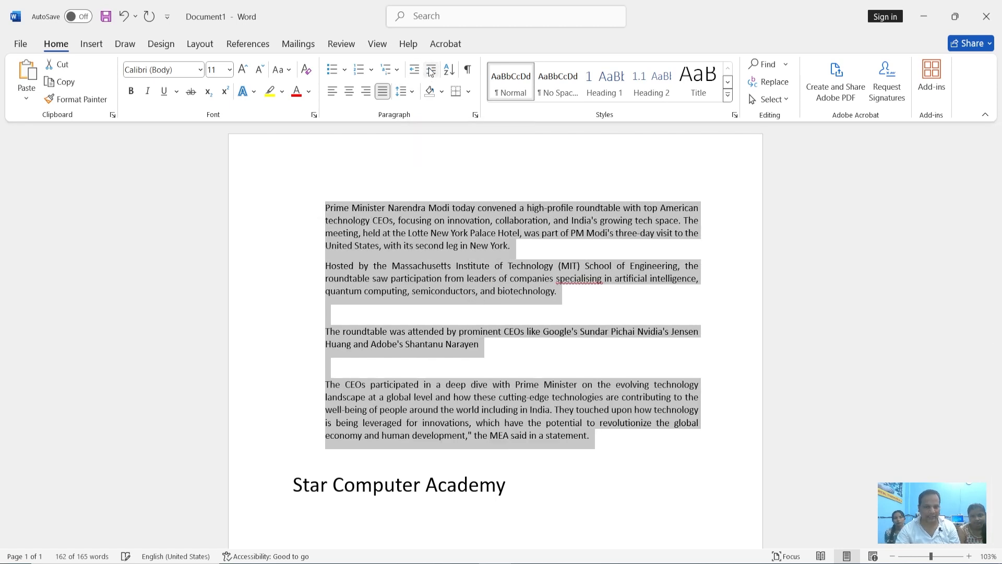
left_click(431, 70)
left_click(431, 71)
left_click(431, 70)
left_click(431, 71)
left_click(431, 71)
left_click(431, 71)
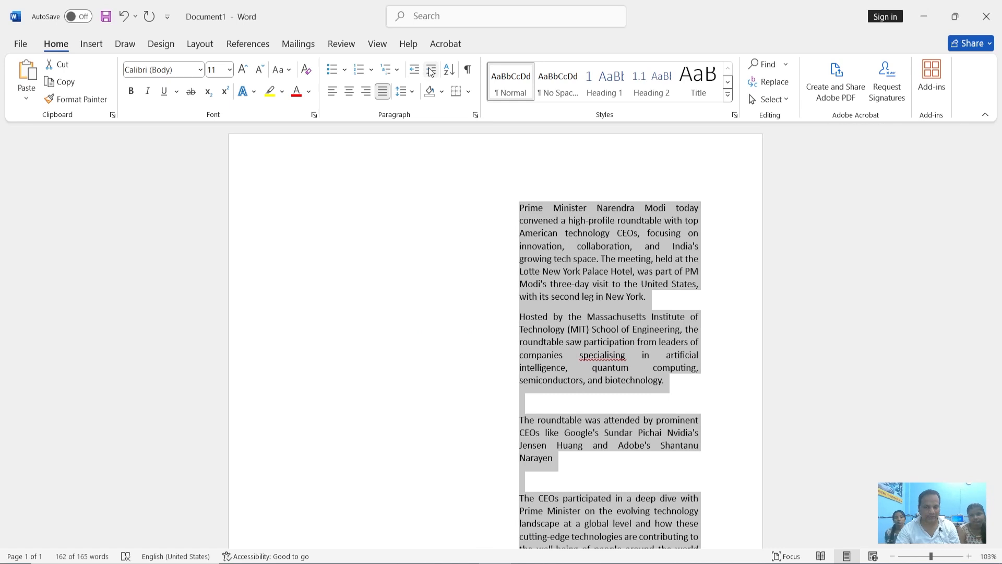
scroll(518, 306, "down", 3)
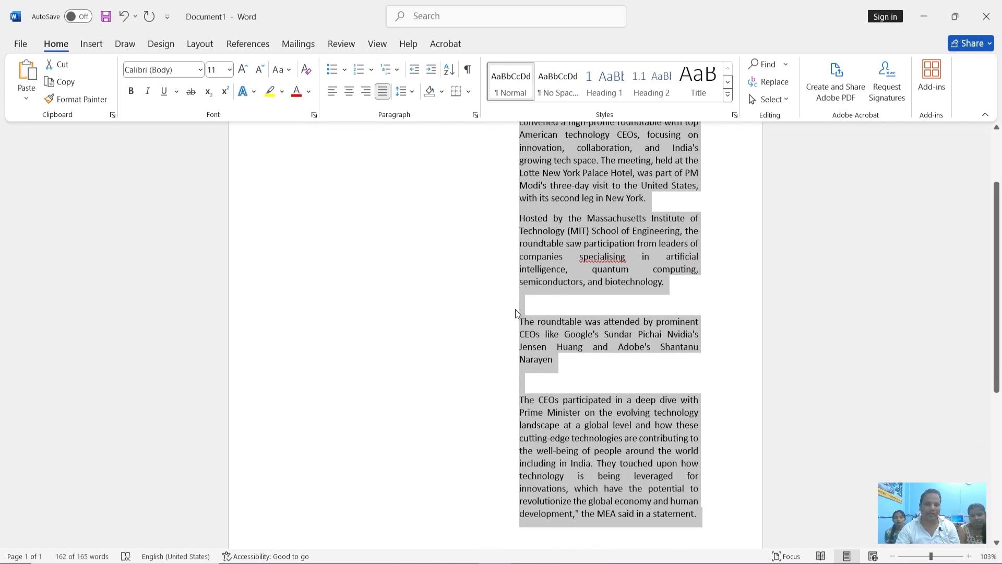
left_click(516, 311)
scroll(515, 310, "up", 3)
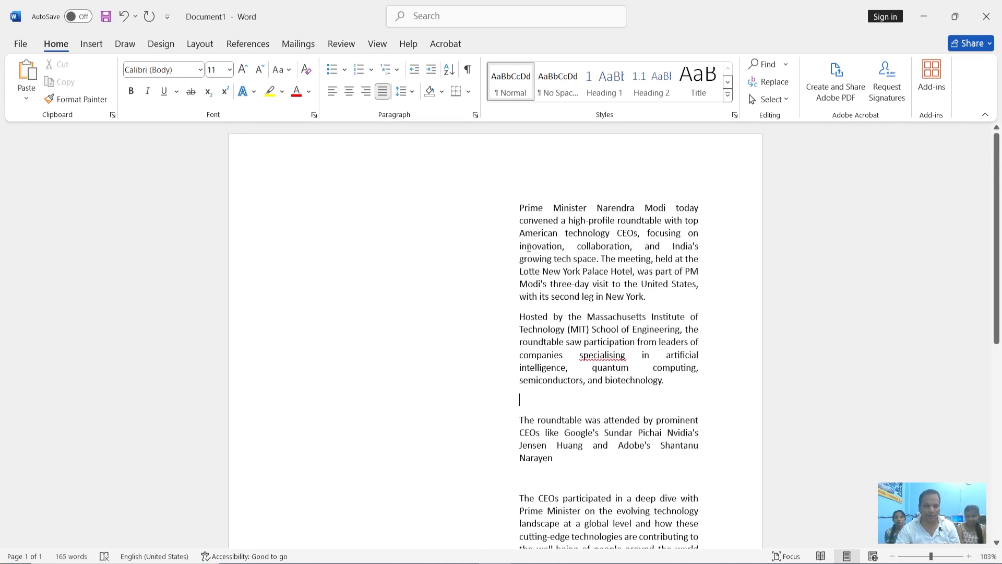
scroll(529, 247, "down", 2)
scroll(474, 374, "down", 7)
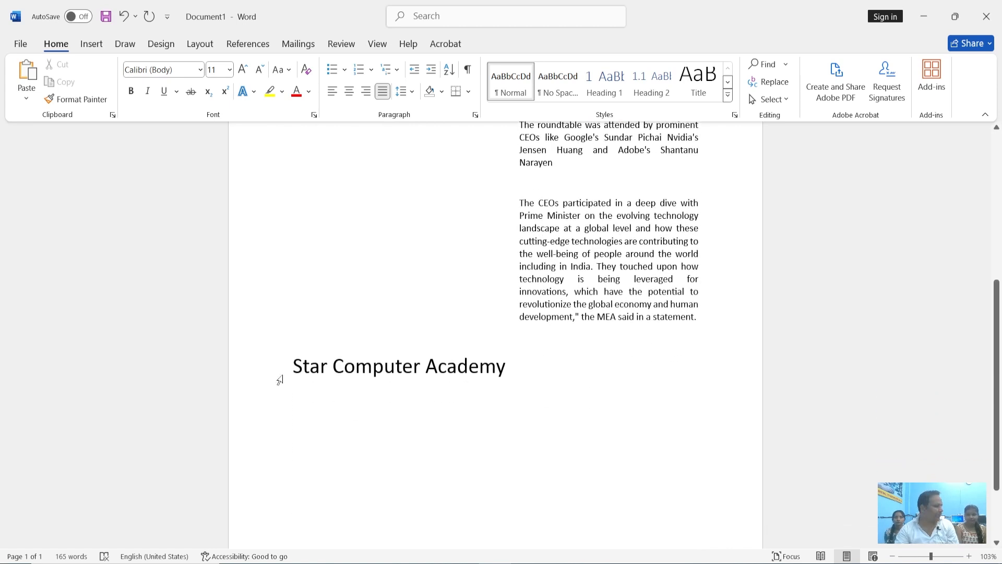
Delete the blank line directly above the "Star Computer Academy" line
left_click(290, 365)
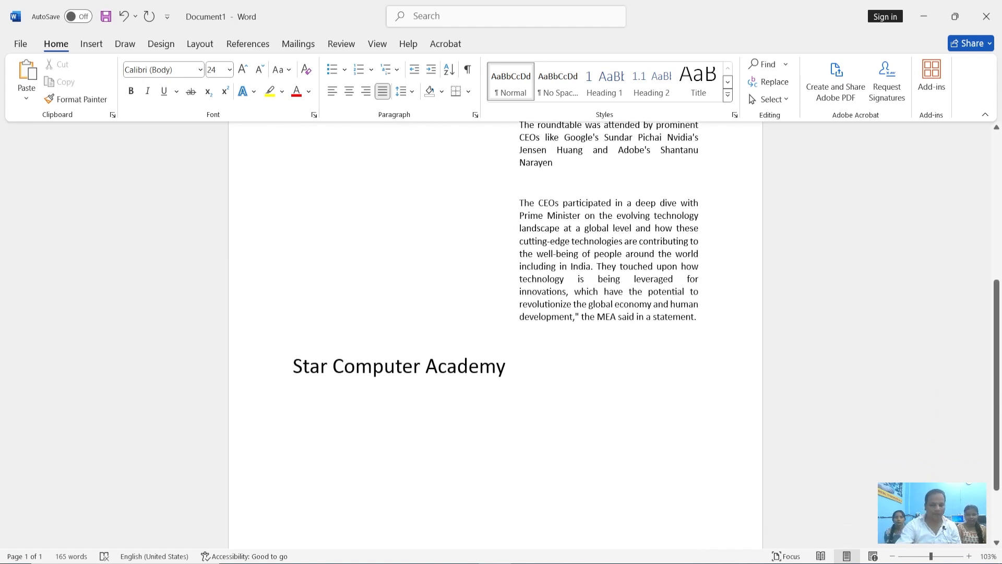
key("BackSpace")
scroll(453, 411, "up", 8)
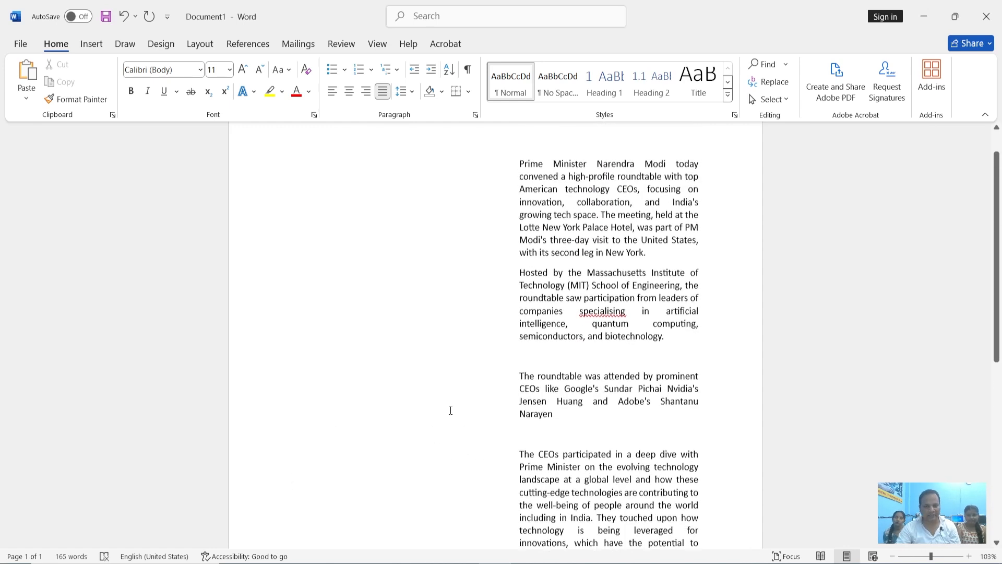
scroll(678, 390, "down", 3)
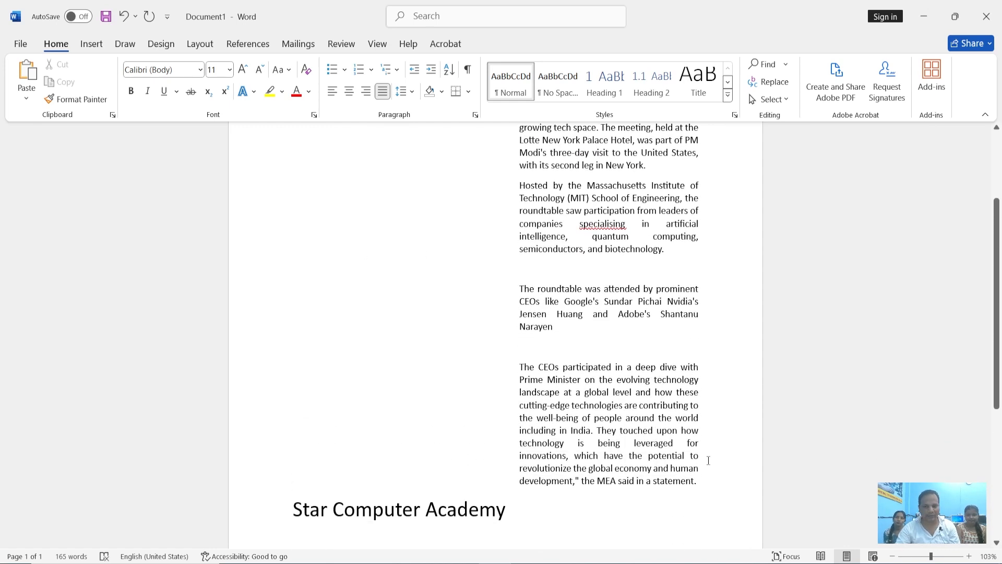
Decrease the indent of all the article paragraphs level by level toward the left margin
left_click_drag(691, 478, 449, 111)
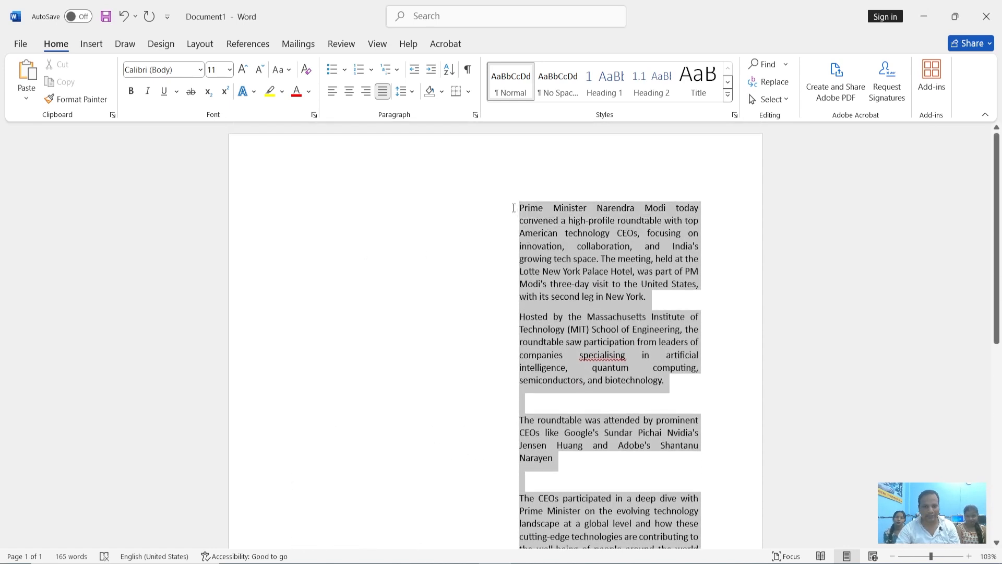
left_click(415, 70)
left_click(416, 70)
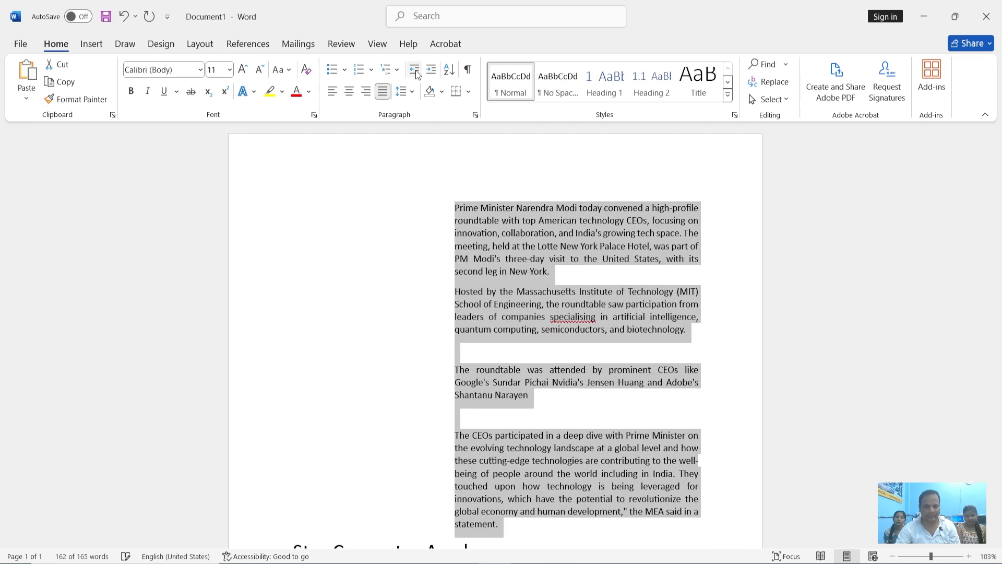
left_click(416, 70)
left_click(416, 70)
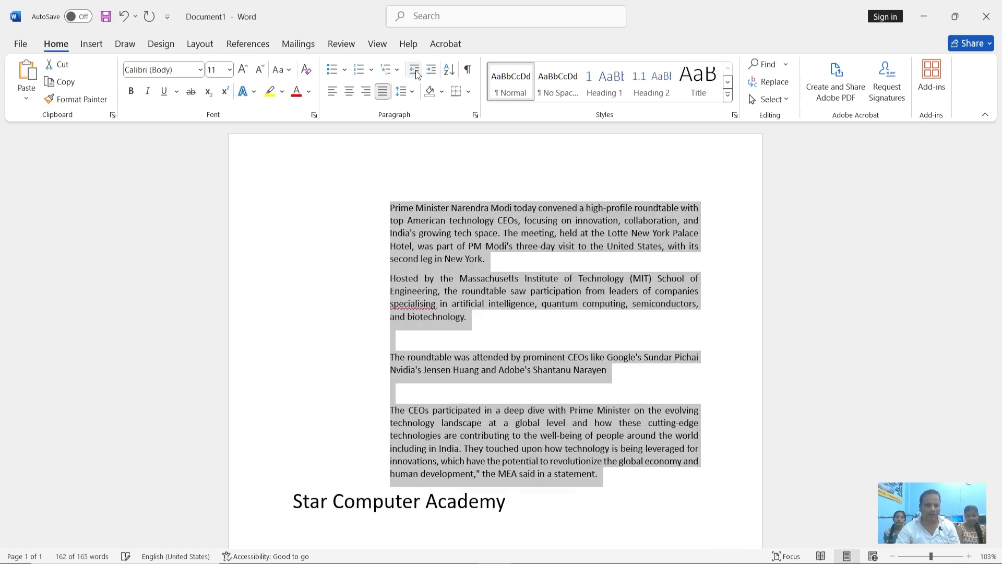
left_click(415, 70)
left_click(415, 70)
Increase the indent of all the article paragraphs again, up to eight levels
left_click(431, 70)
left_click(431, 70)
left_click(431, 70)
left_click(431, 70)
left_click(432, 70)
left_click(432, 70)
left_click(431, 70)
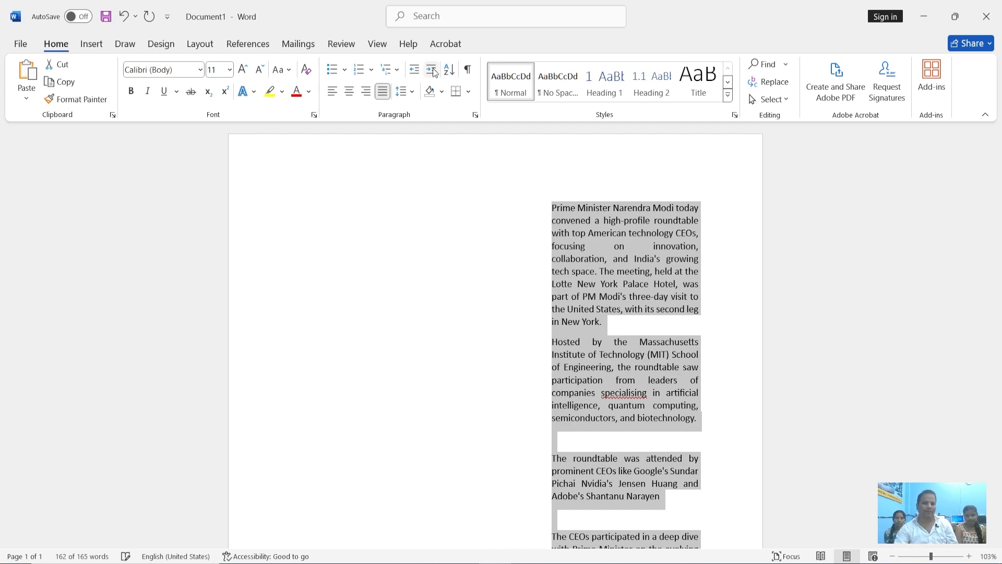
scroll(601, 309, "down", 5)
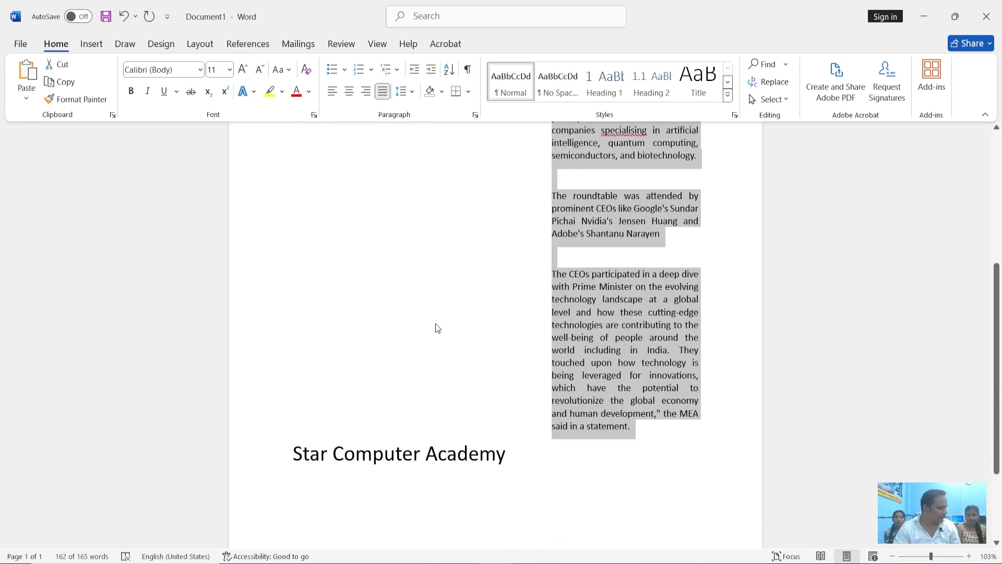
Decrease the indent of the article paragraphs until they start at the left page margin
scroll(452, 323, "up", 5)
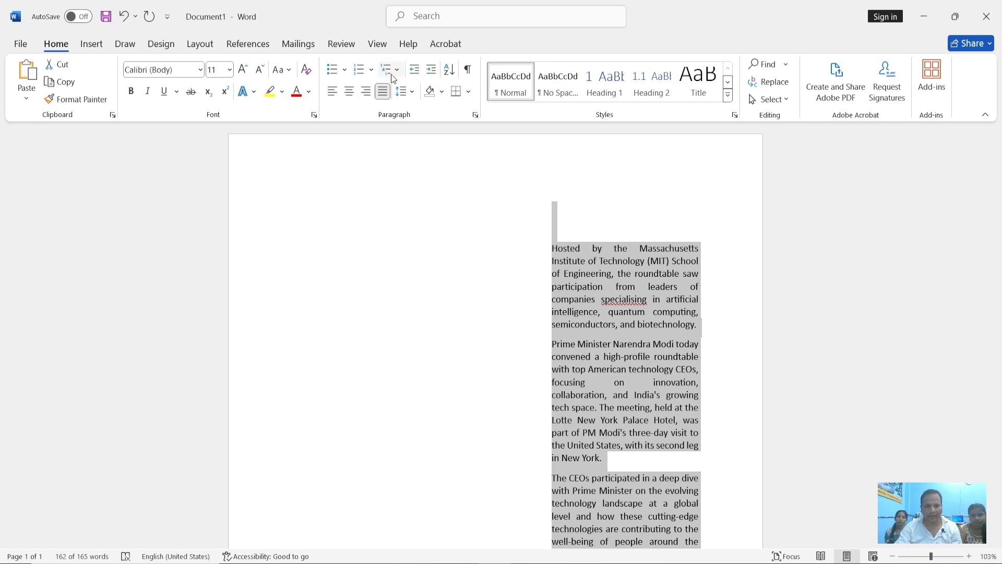
left_click(414, 70)
left_click(415, 69)
left_click(414, 69)
left_click(414, 69)
left_click(414, 70)
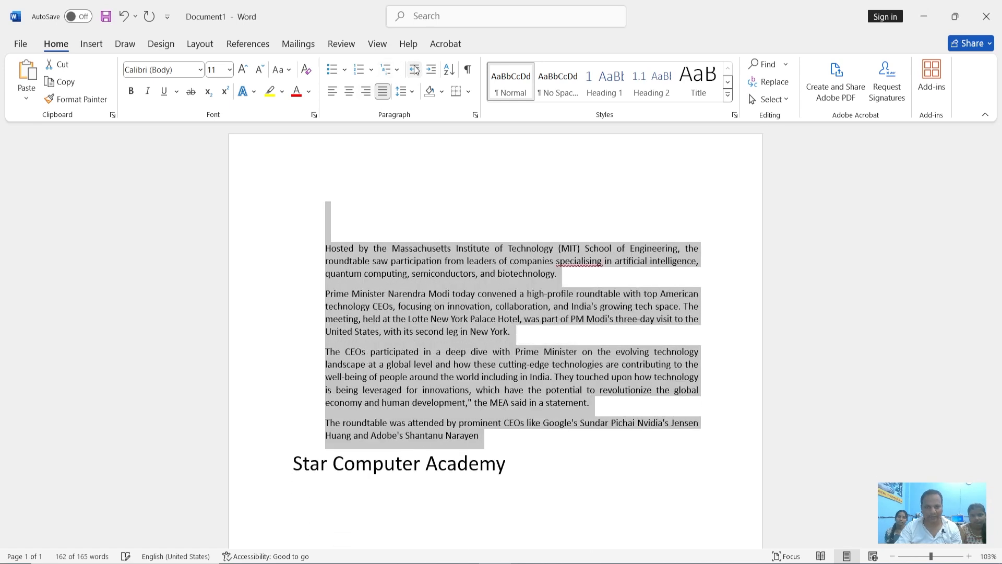
left_click(415, 69)
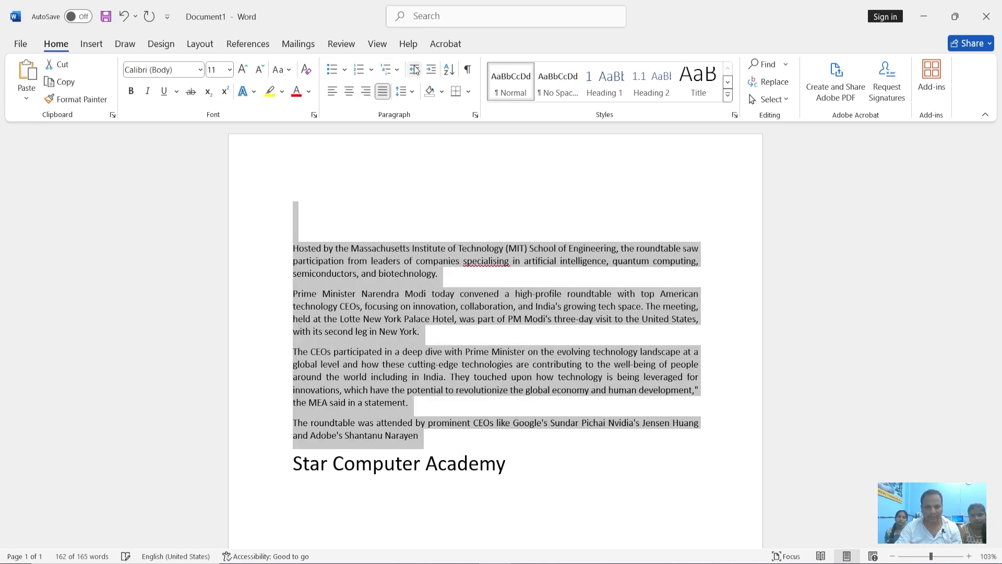
Show the paragraph marks and other hidden formatting symbols in the document, and hide them again
left_click(468, 70)
left_click(462, 319)
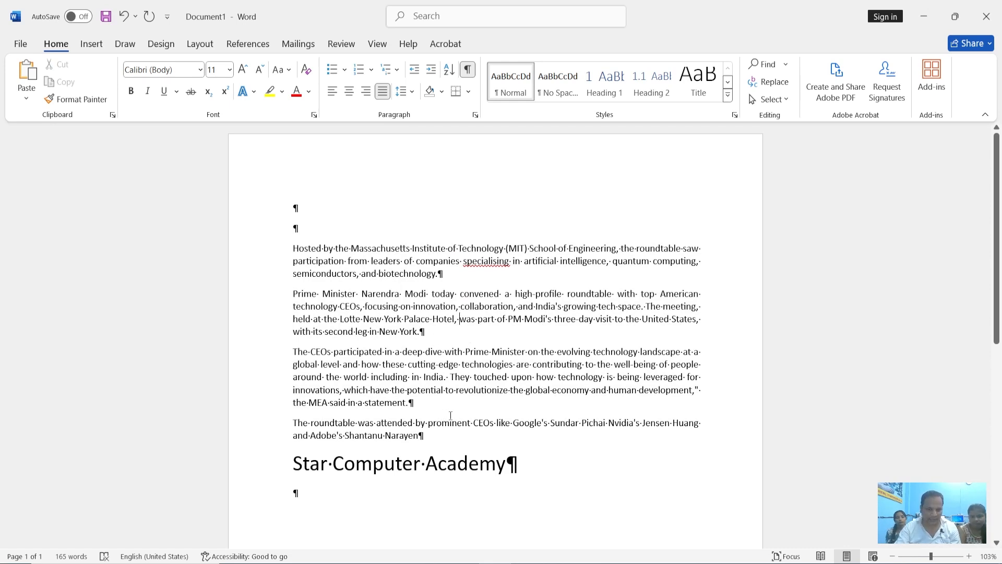
mouse_move(444, 441)
left_mouse_down()
mouse_move(285, 294)
mouse_move(282, 257)
left_mouse_up()
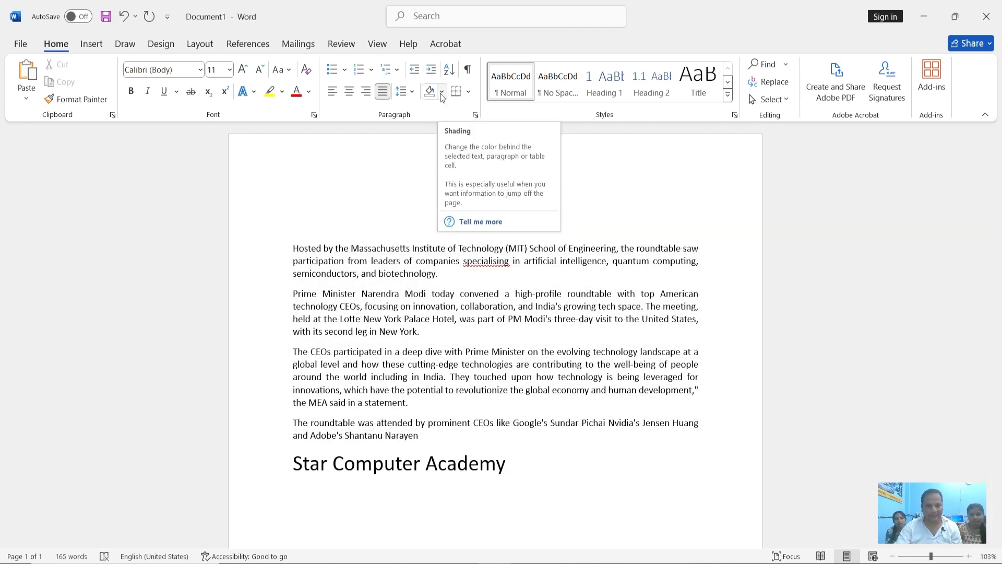
Compare the shading colours with the text highlight colours available for the first article paragraph
triple_click(349, 245)
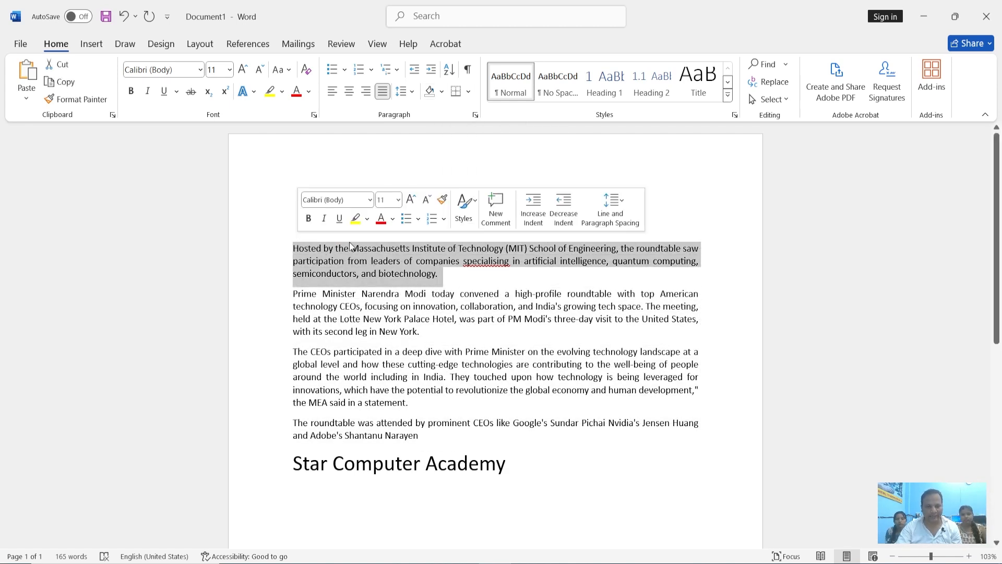
left_click(441, 91)
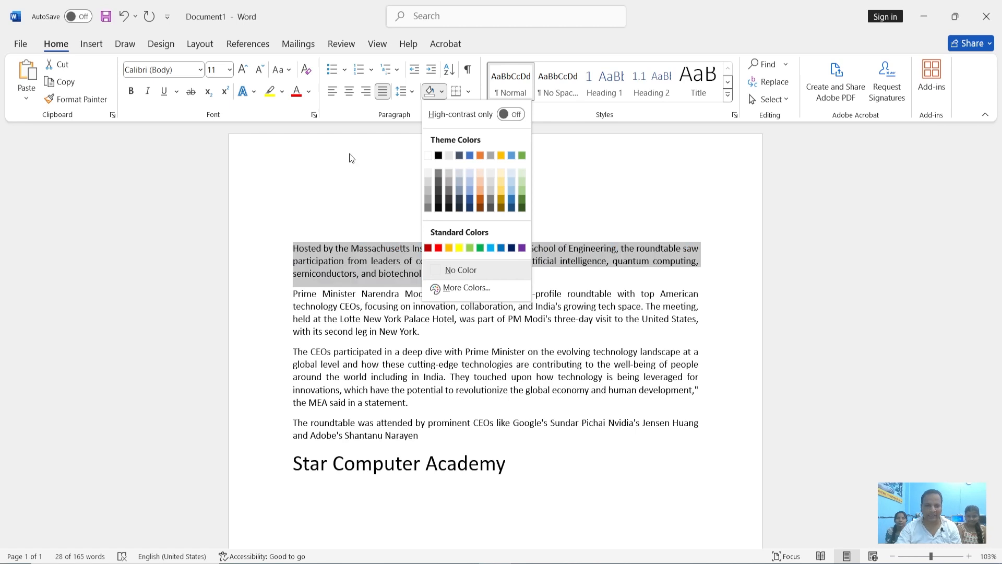
left_click(281, 91)
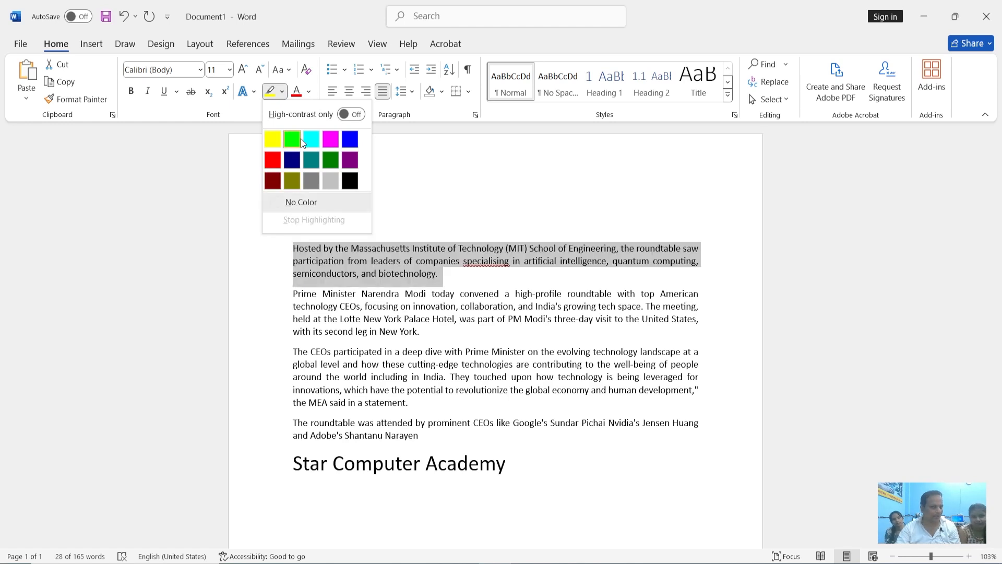
Bring up more shading colours for the first article paragraph and try light green and light yellow standard colours
left_click(442, 92)
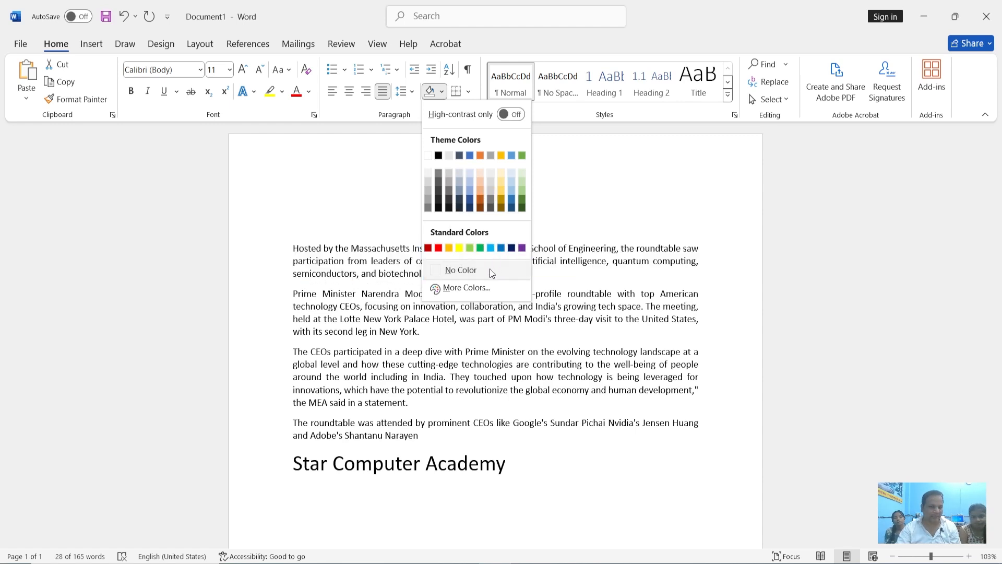
left_click(467, 287)
left_click_drag(502, 167, 647, 168)
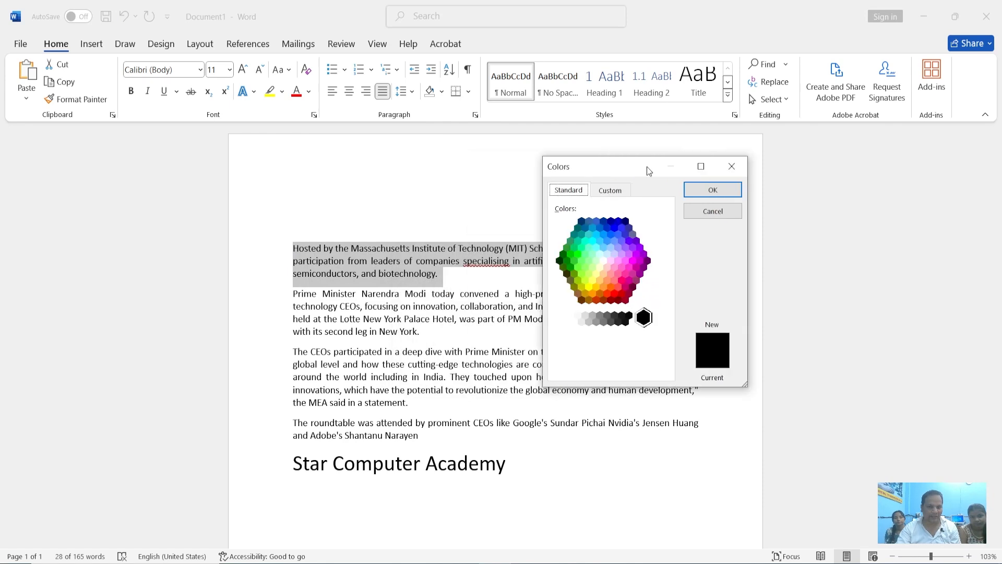
left_click(596, 243)
left_click(584, 259)
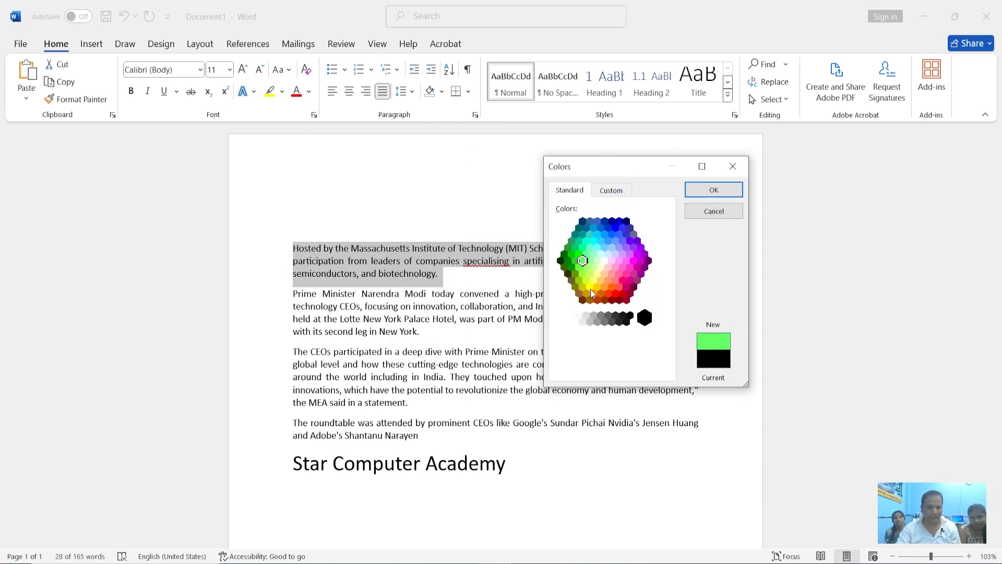
left_click(594, 280)
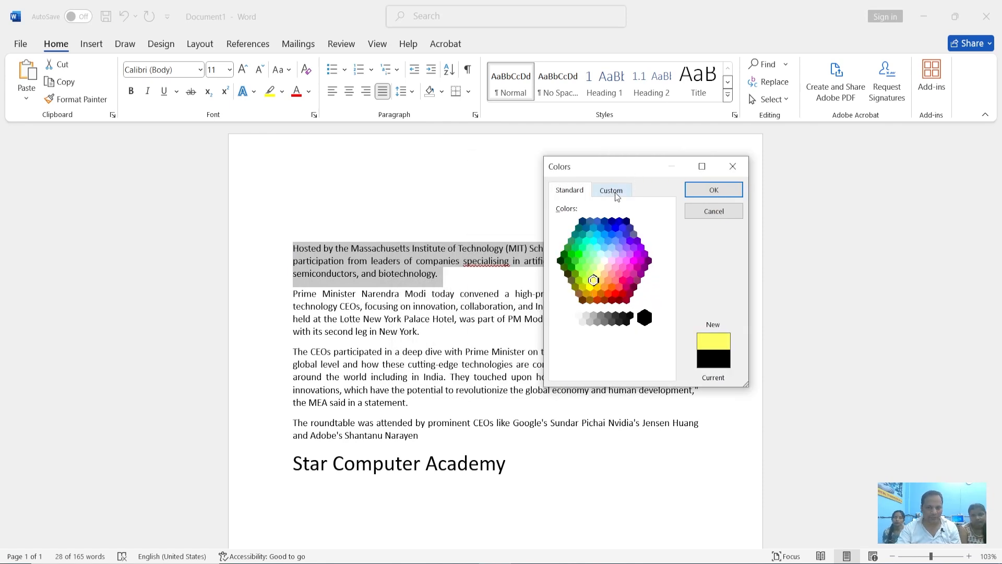
Shade the first article paragraph with the custom pale yellow RGB 252, 249, 182 (#FCF9B6)
left_click(611, 190)
mouse_move(667, 242)
left_mouse_down()
mouse_move(667, 224)
mouse_move(667, 252)
left_mouse_up()
left_click(640, 226)
left_click(592, 223)
left_click(571, 222)
left_click_drag(668, 248, 666, 228)
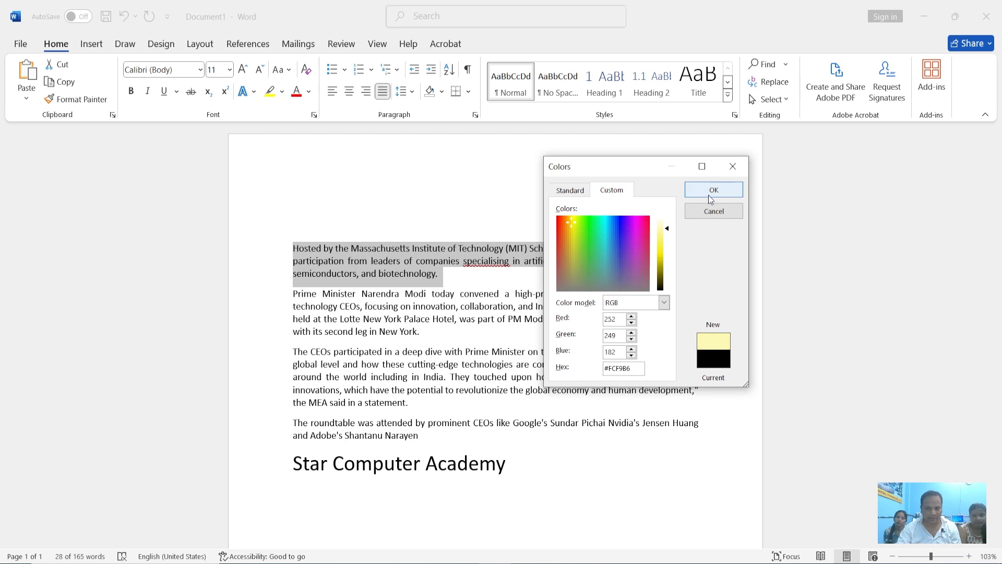
left_click(709, 194)
left_click(535, 249)
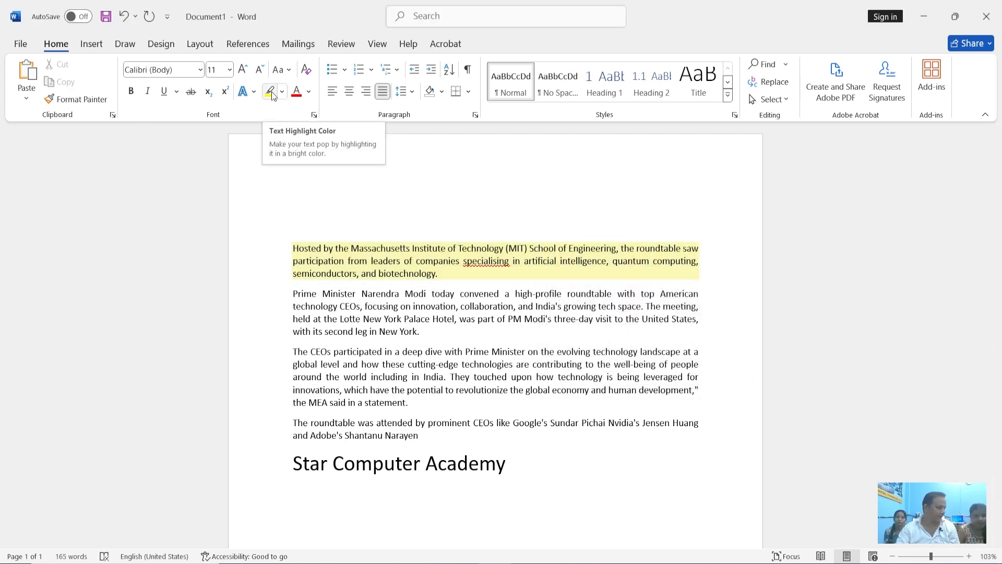
Remove the shading from the first article paragraph by setting it to No Color
mouse_move(441, 273)
left_mouse_down()
mouse_move(293, 231)
mouse_move(293, 246)
left_mouse_up()
left_click(441, 94)
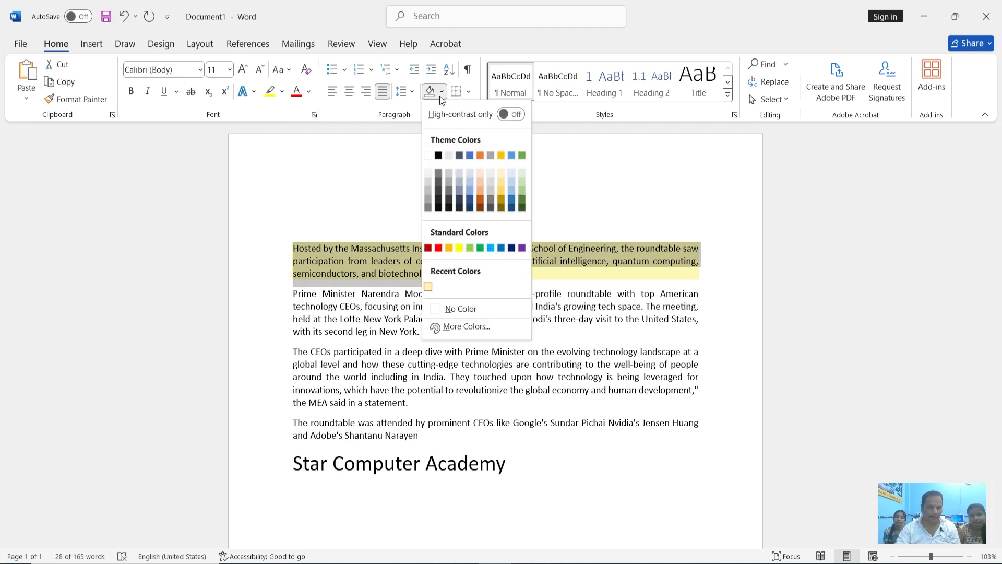
left_click(460, 309)
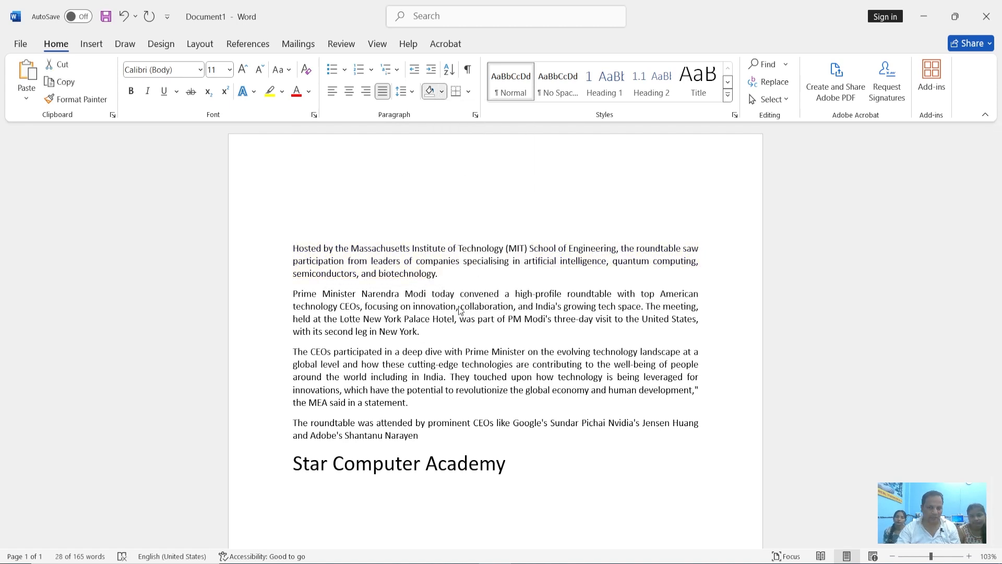
left_click(443, 275)
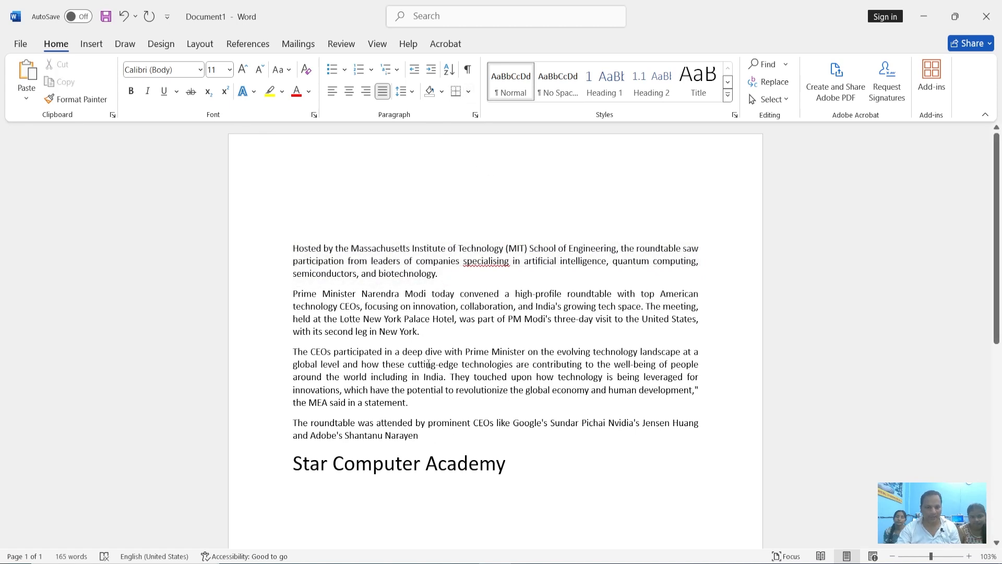
Apply All Borders to the first article paragraph, beginning "Hosted by the Massachusetts Institute of Technology"
left_click_drag(443, 275, 293, 248)
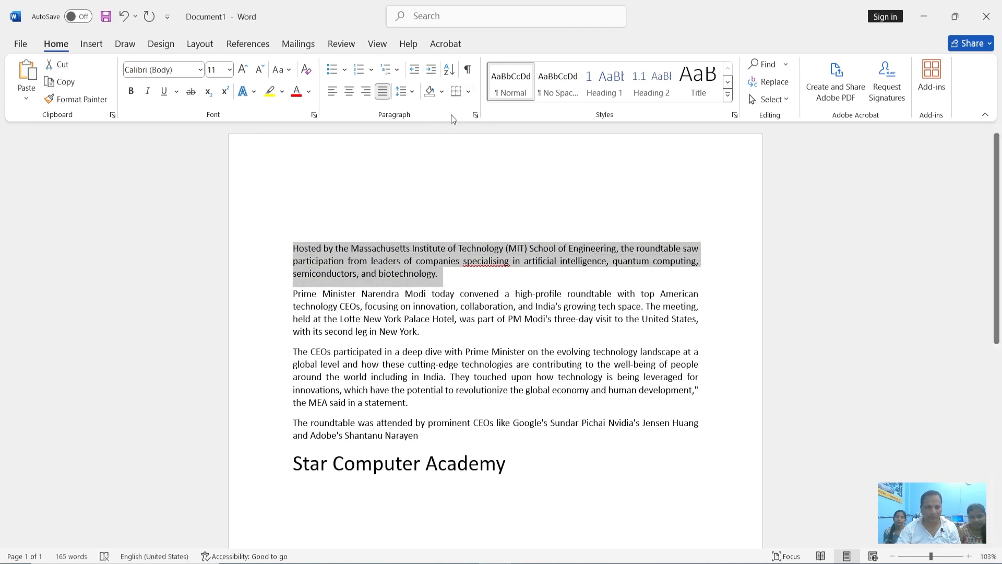
left_click(468, 91)
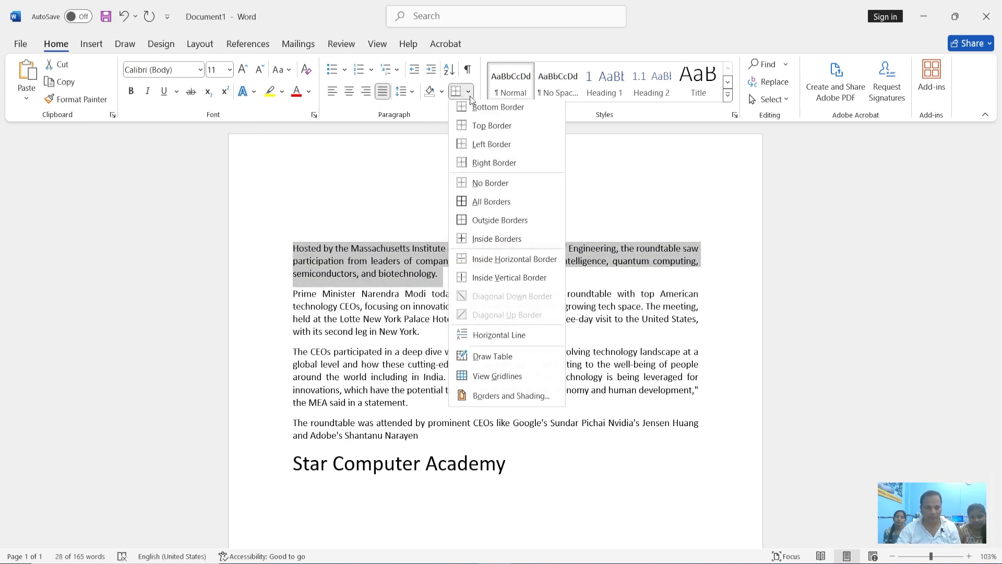
left_click(498, 215)
left_click(411, 290)
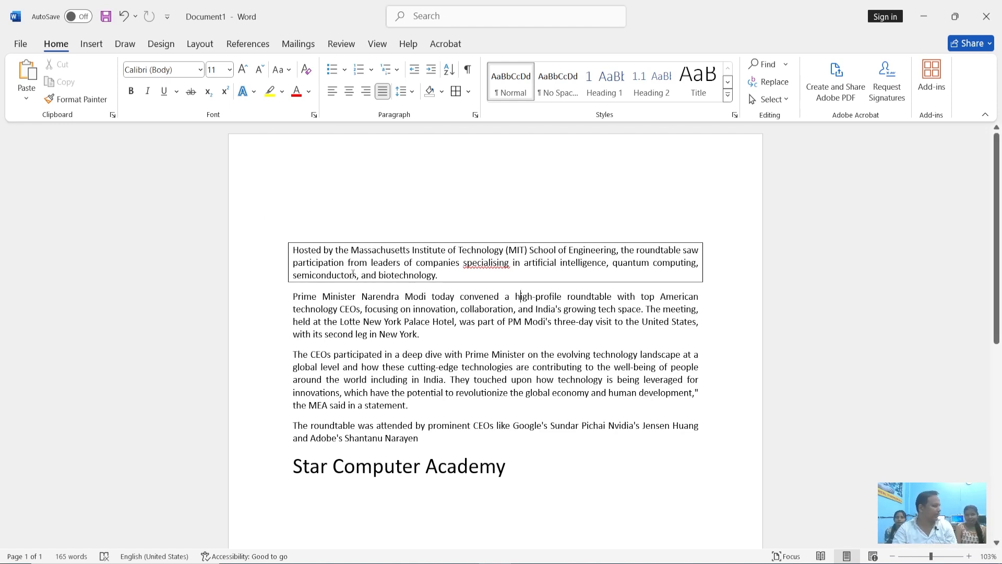
Remove the border around the first article paragraph
triple_click(415, 267)
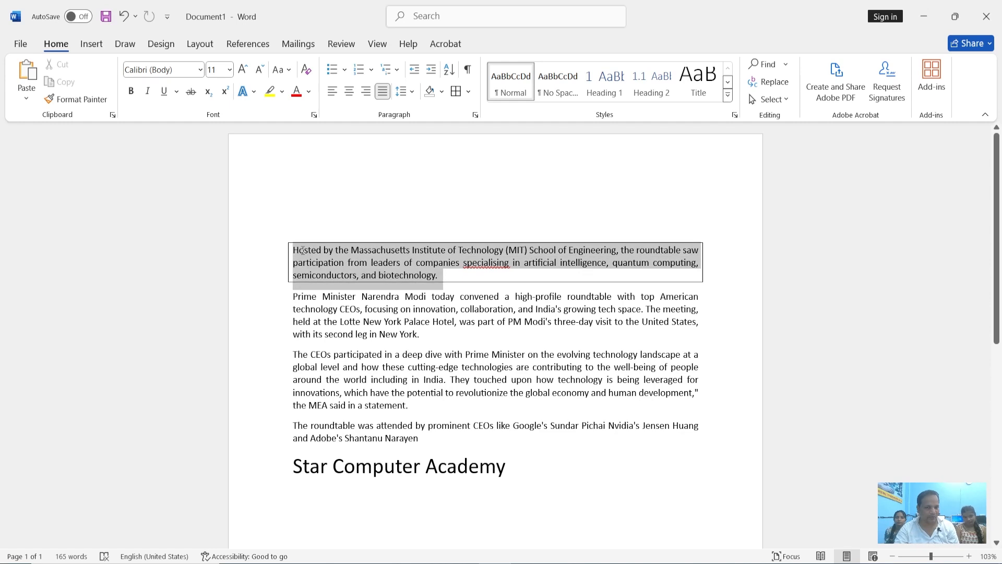
left_click(469, 90)
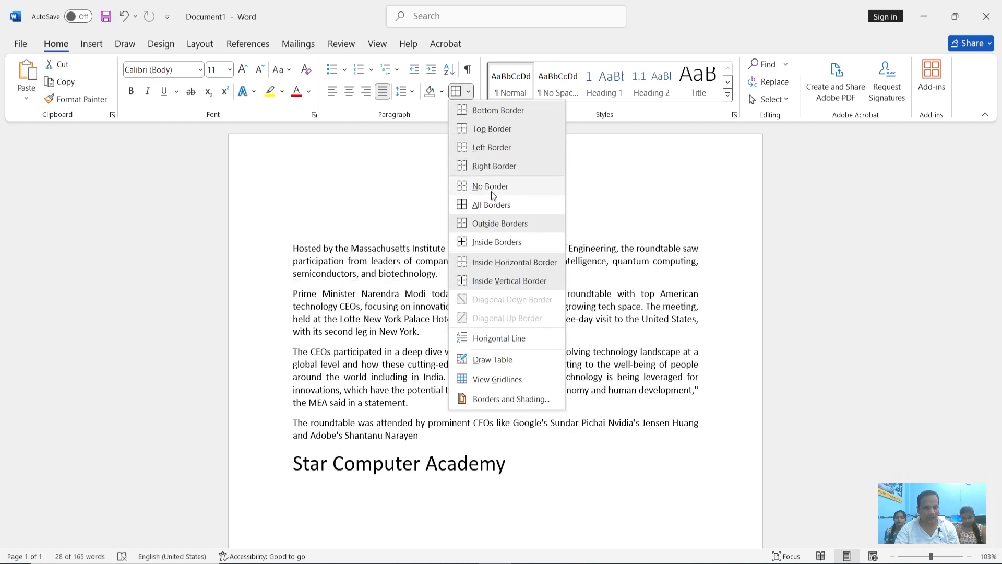
left_click(492, 224)
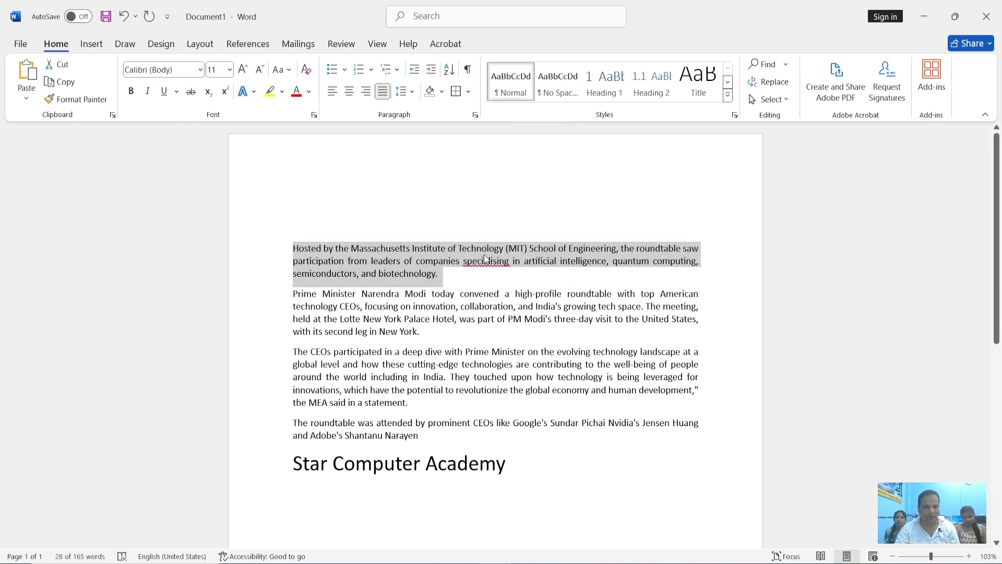
left_click(447, 273)
scroll(446, 273, "down", 3)
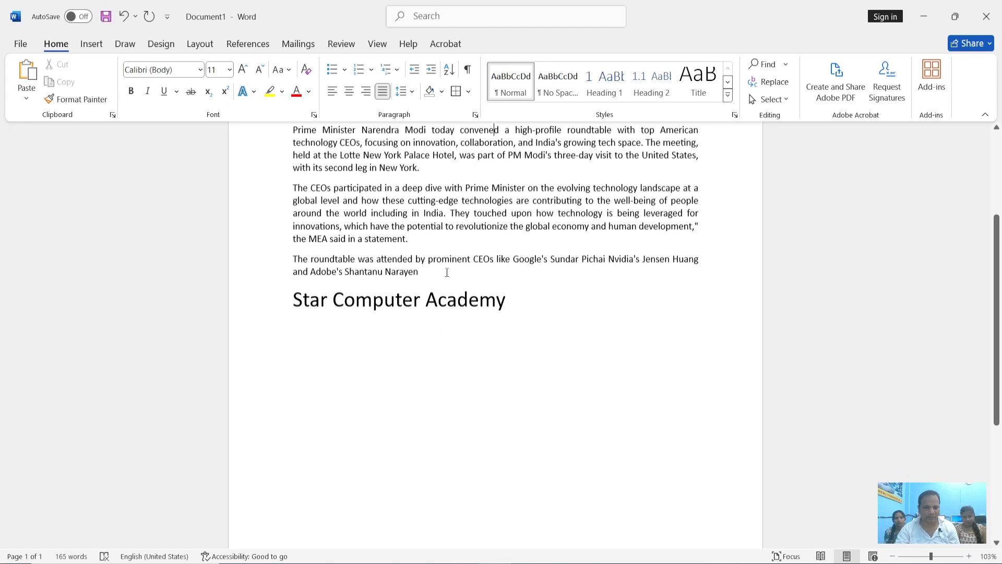
scroll(447, 272, "up", 3)
Apply Outside Borders to the first article paragraph
left_click_drag(445, 272, 285, 244)
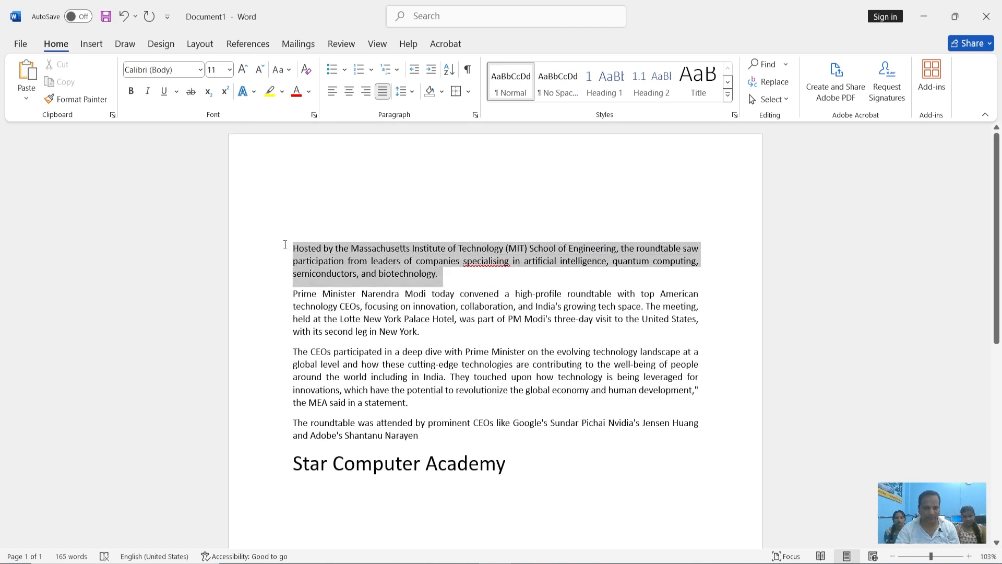
left_click(469, 91)
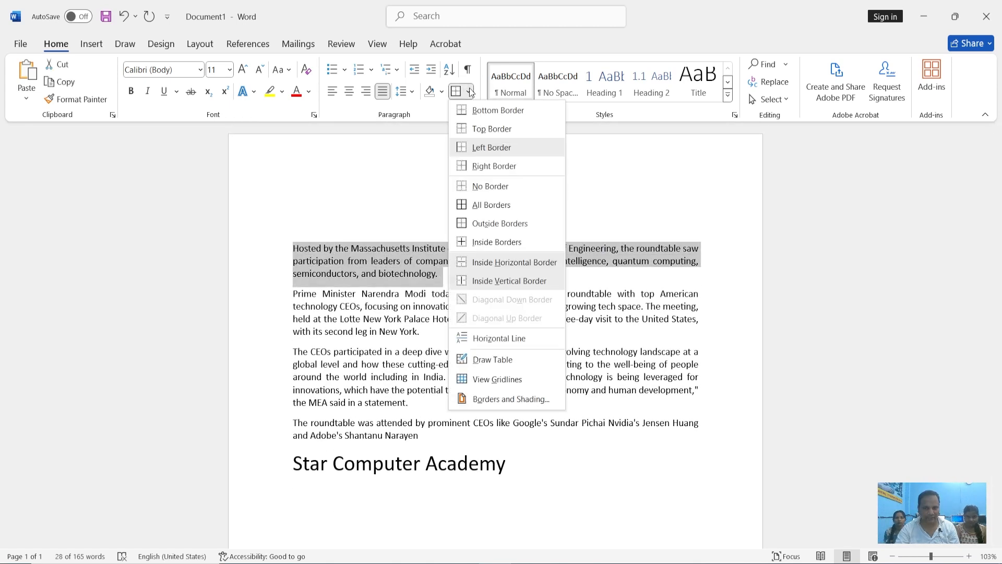
left_click(504, 221)
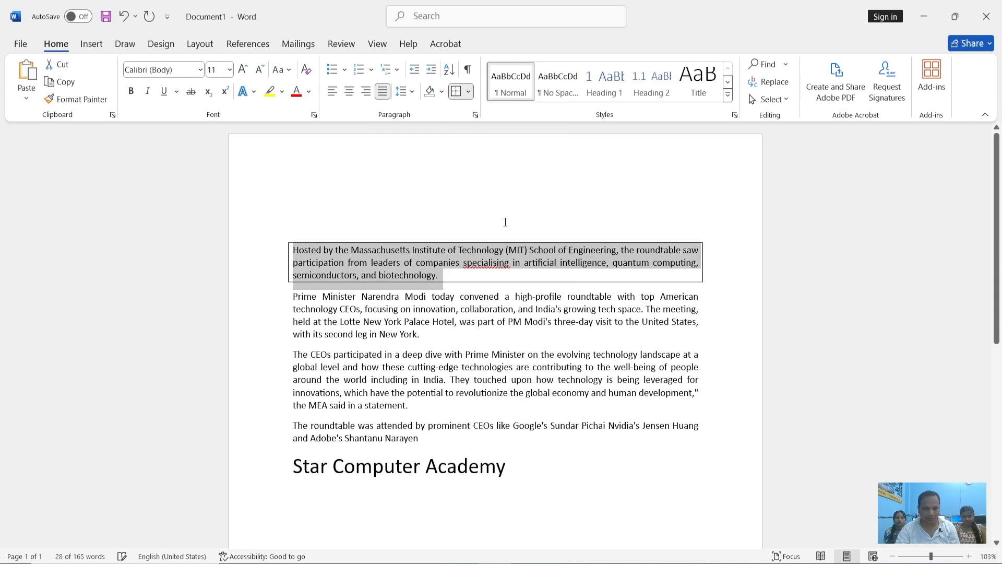
left_click(505, 228)
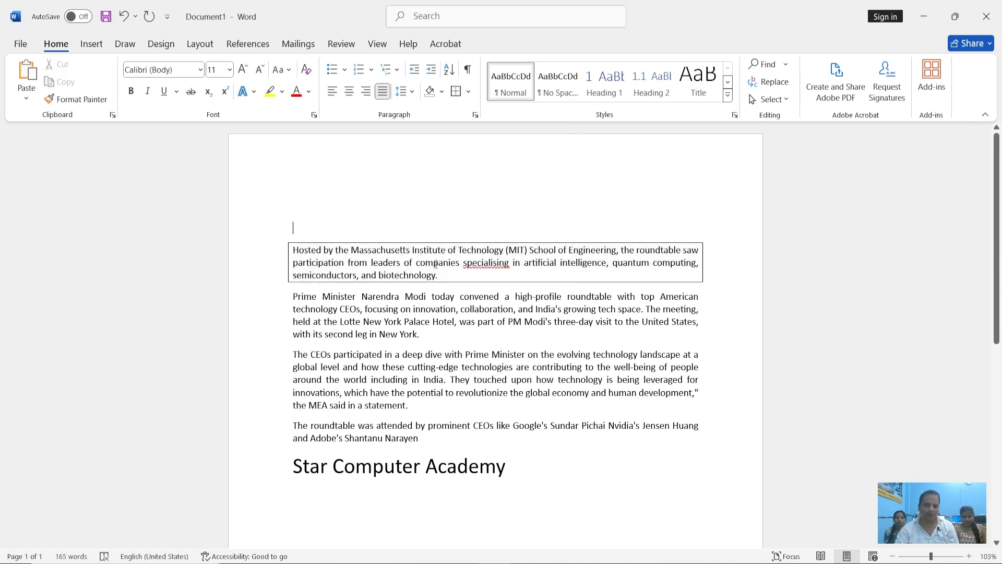
Turn off only the top border of the first article paragraph
left_click_drag(440, 275, 306, 247)
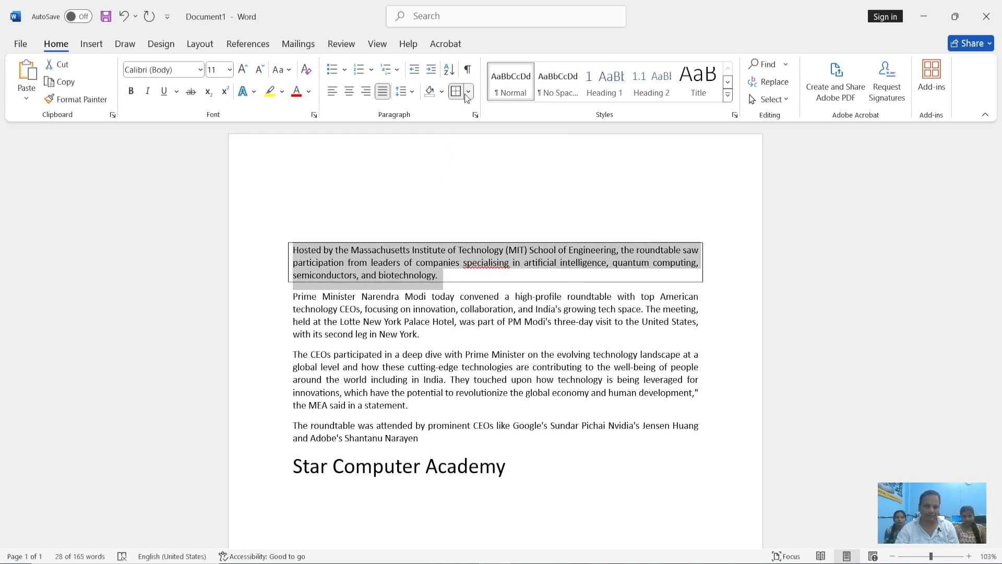
left_click(467, 92)
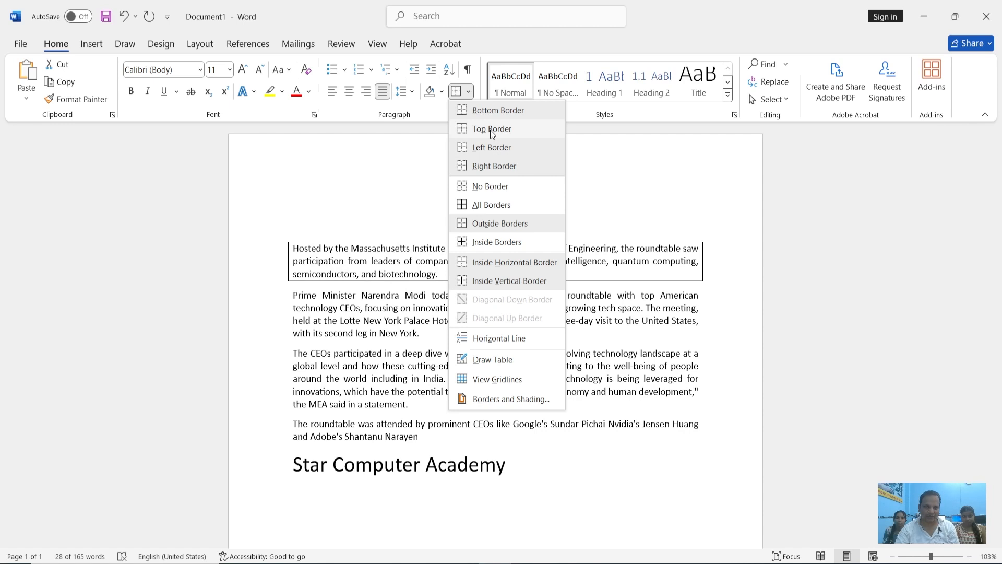
left_click(492, 134)
left_click(348, 261)
left_click(447, 274)
Turn off the bottom border of the first article paragraph, keeping the left and right borders
left_click_drag(452, 274, 320, 251)
left_click(469, 100)
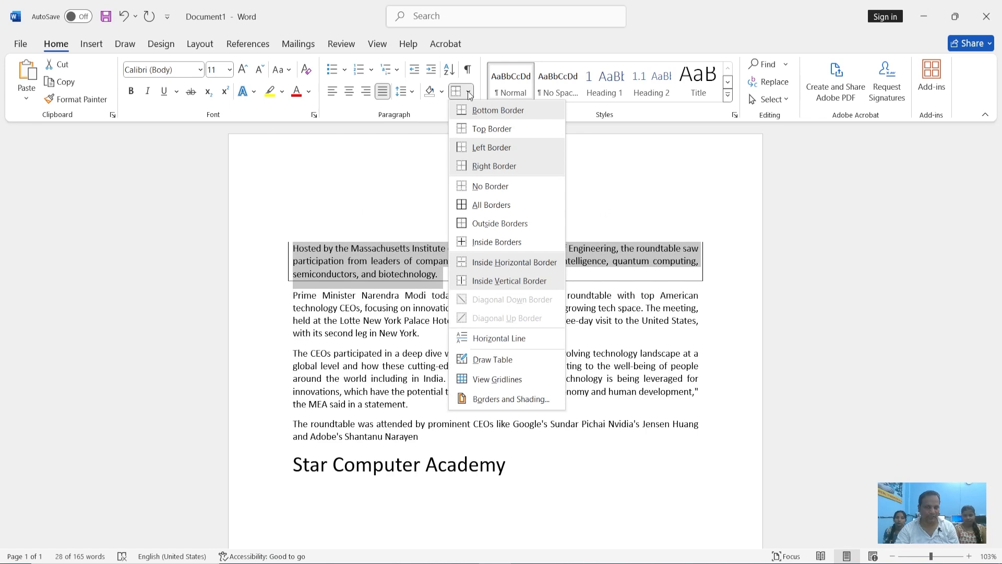
left_click(492, 109)
left_click(508, 212)
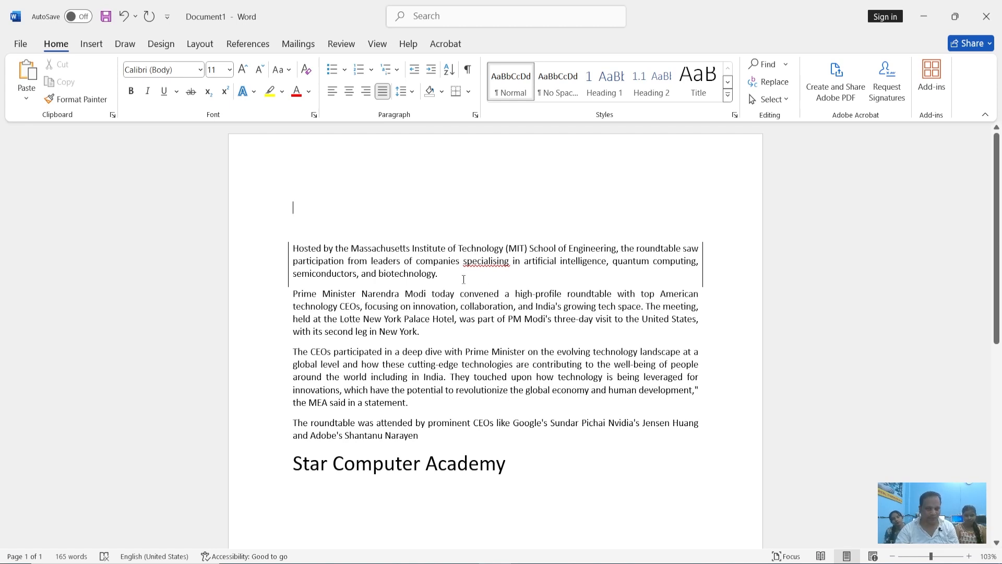
Apply All Borders to the first article paragraph again, and clear them with No Border
left_click_drag(464, 279, 293, 248)
left_click(468, 92)
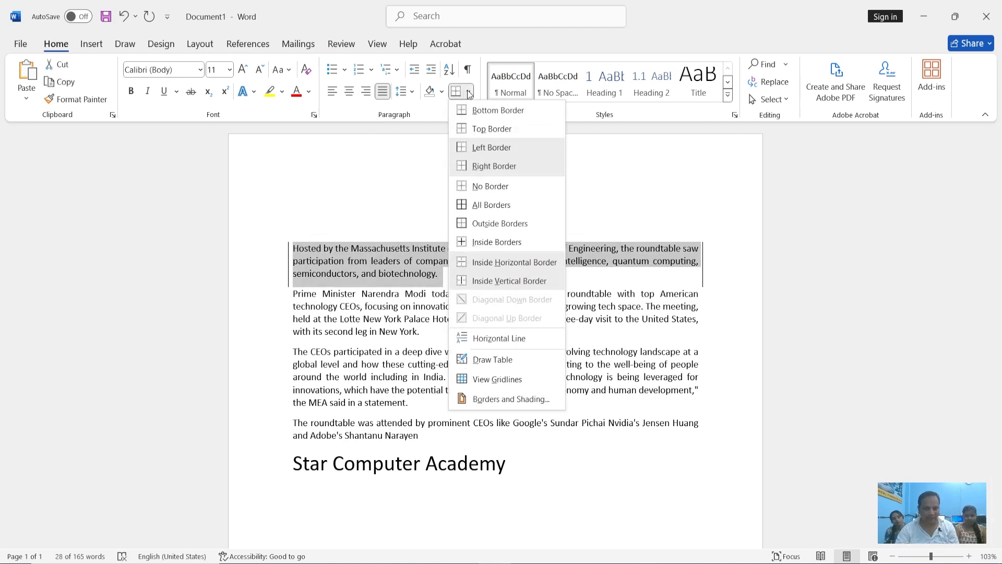
left_click(501, 205)
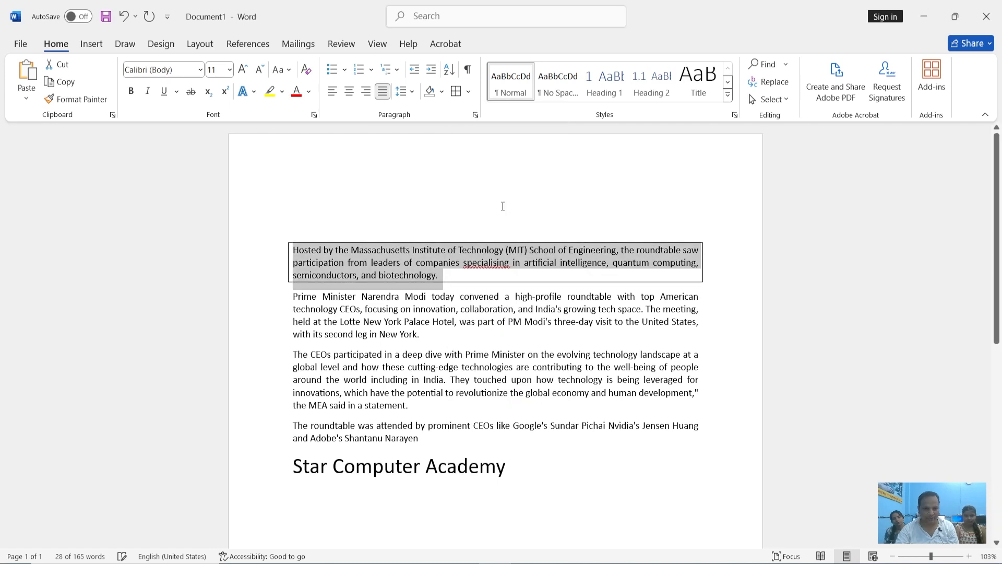
left_click(468, 92)
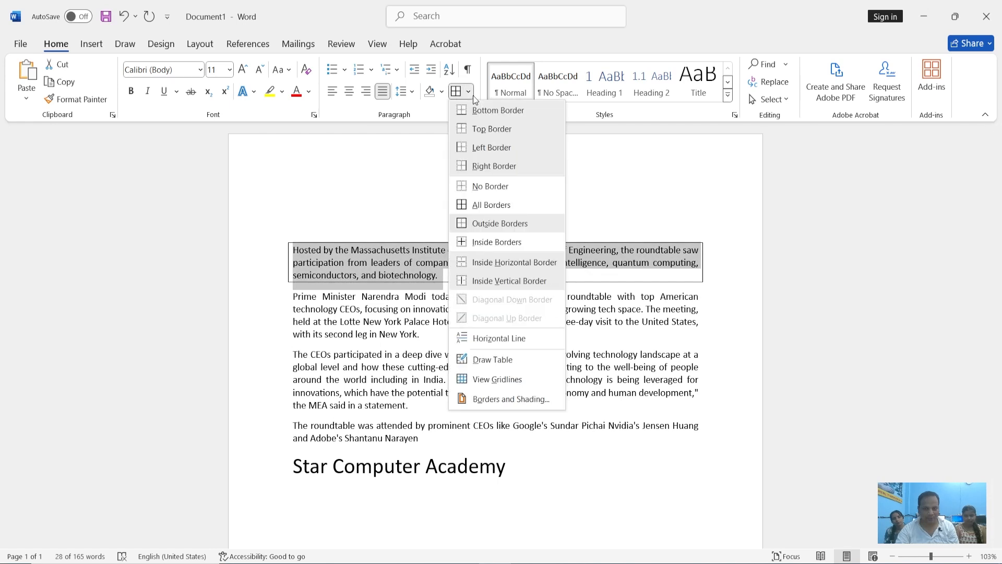
left_click(493, 185)
Apply All Borders to all four article paragraphs, leaving out the "Star Computer Academy" line
left_click_drag(422, 435, 293, 246)
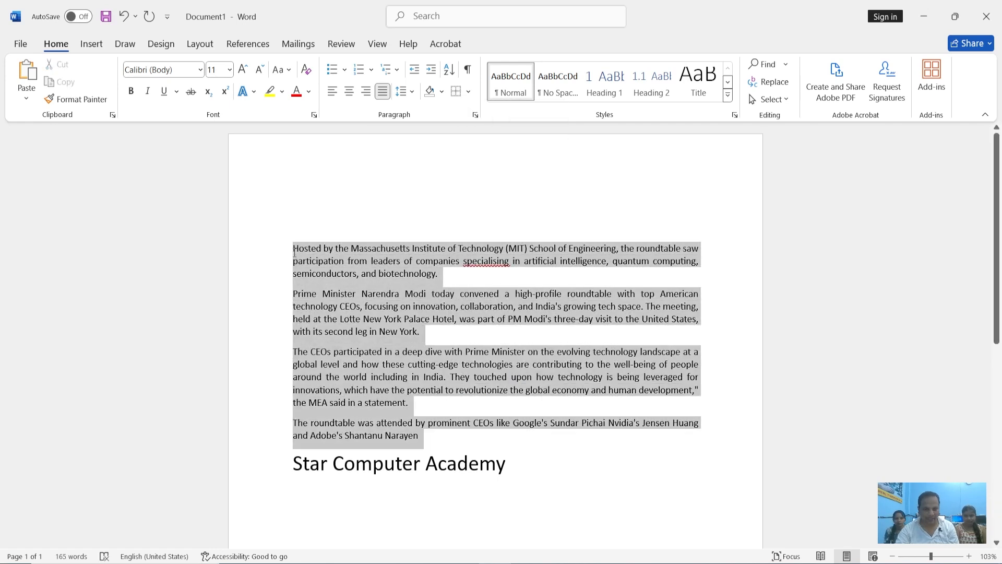
left_click(468, 92)
left_click(491, 205)
left_click(526, 298)
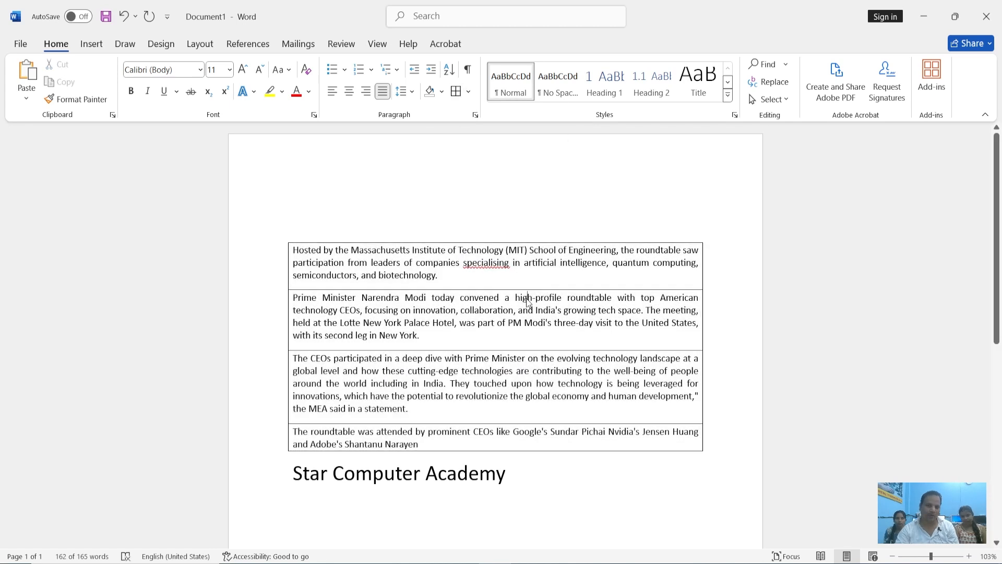
scroll(486, 302, "down", 1)
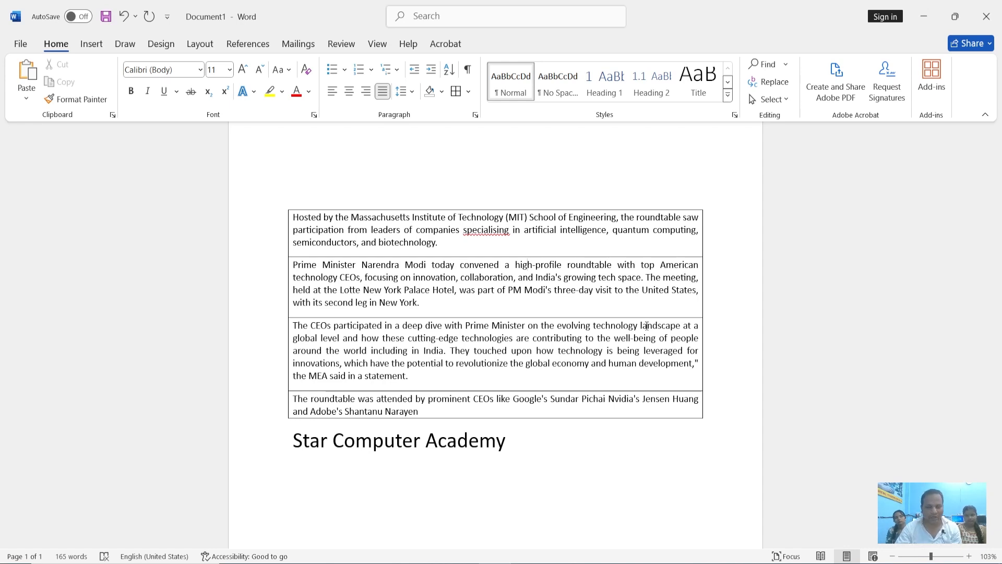
Remove all borders from the four article paragraphs with No Border, leaving out the "Star Computer Academy" line
left_click_drag(424, 412, 303, 218)
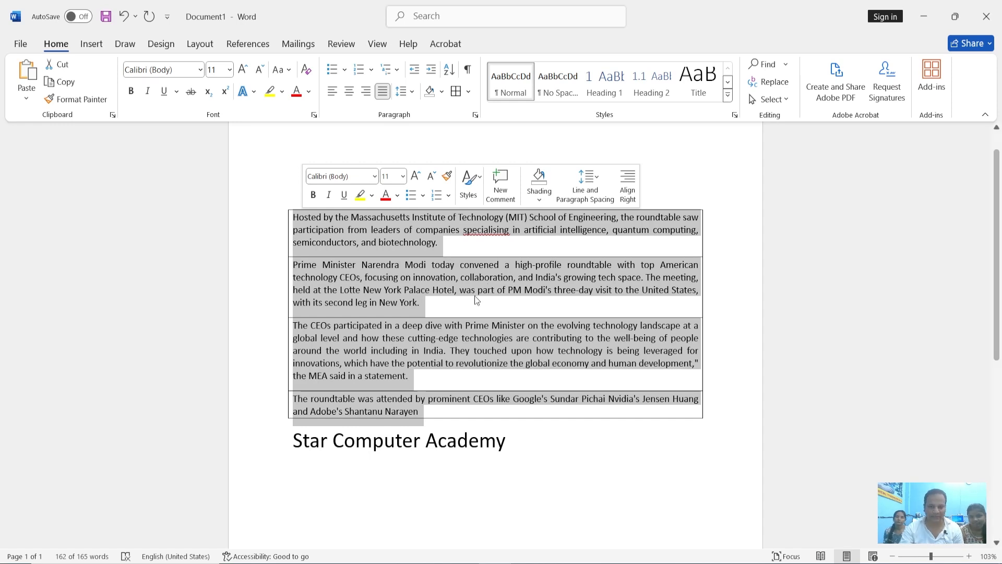
left_click(425, 305)
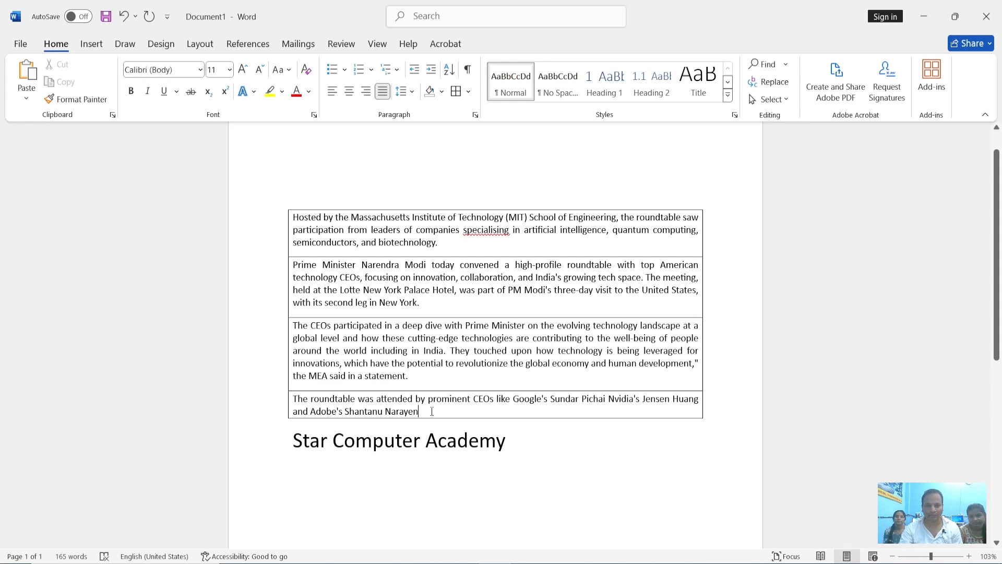
left_click_drag(432, 412, 295, 217)
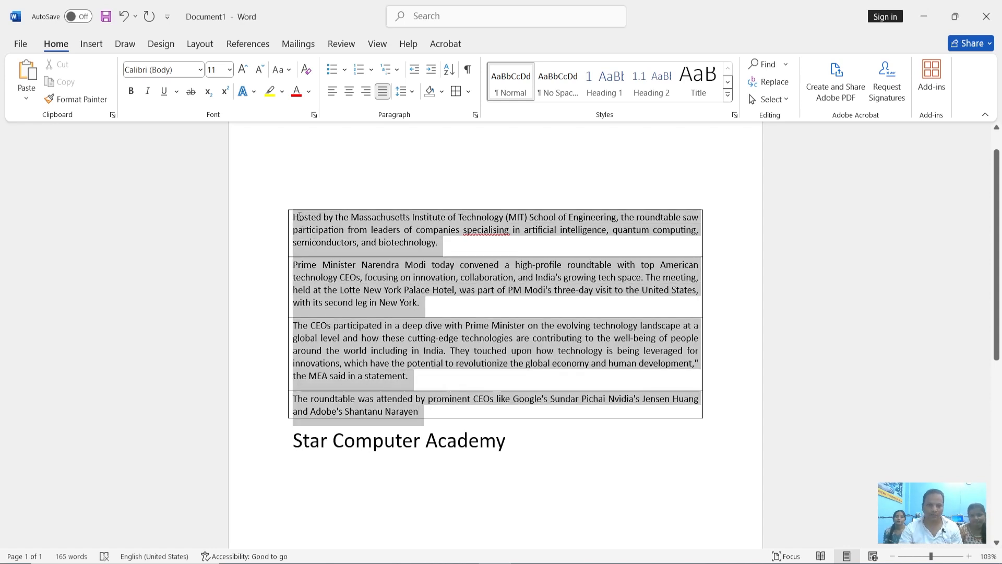
left_click(469, 93)
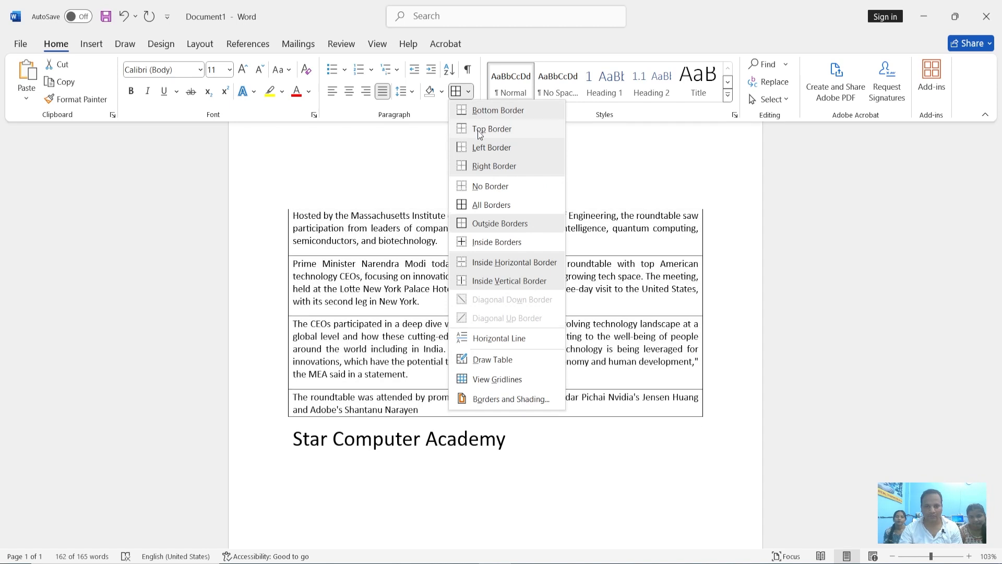
left_click(491, 188)
Select the four article paragraphs and expand the full gallery of text styles
left_click_drag(433, 390, 281, 211)
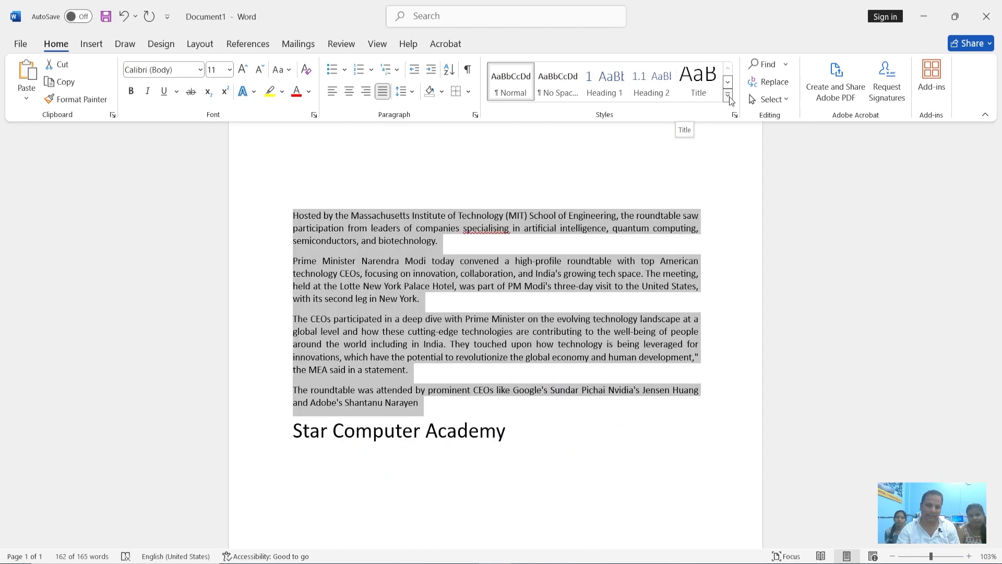
left_click(729, 97)
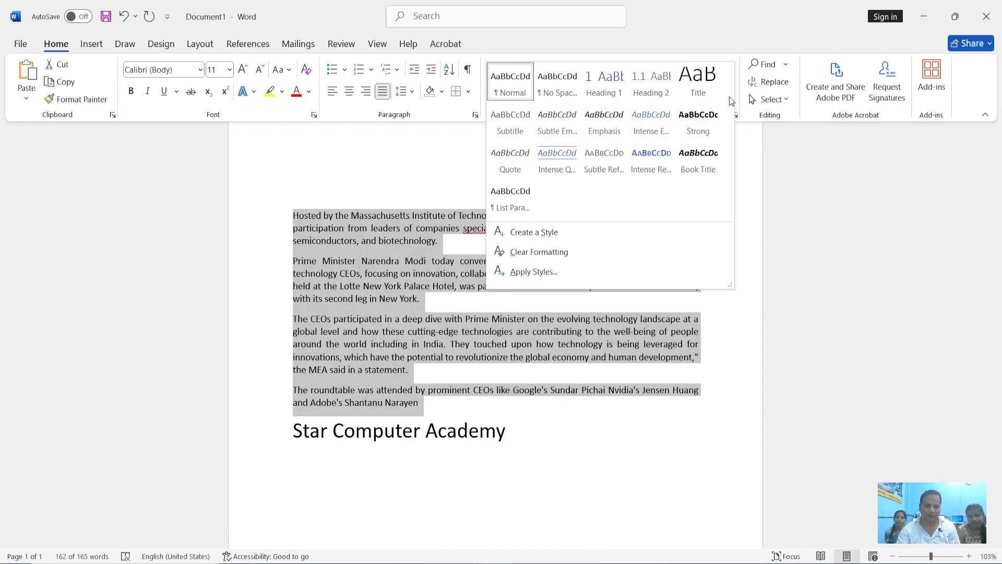
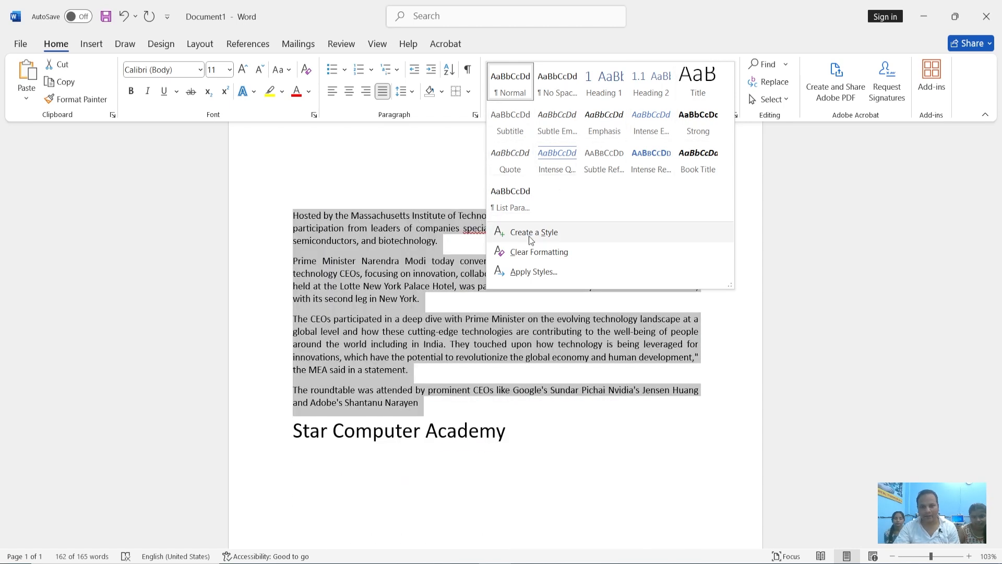
Start a new style from the selected article paragraphs, name it "mm" and open its detailed formatting options
left_click(538, 234)
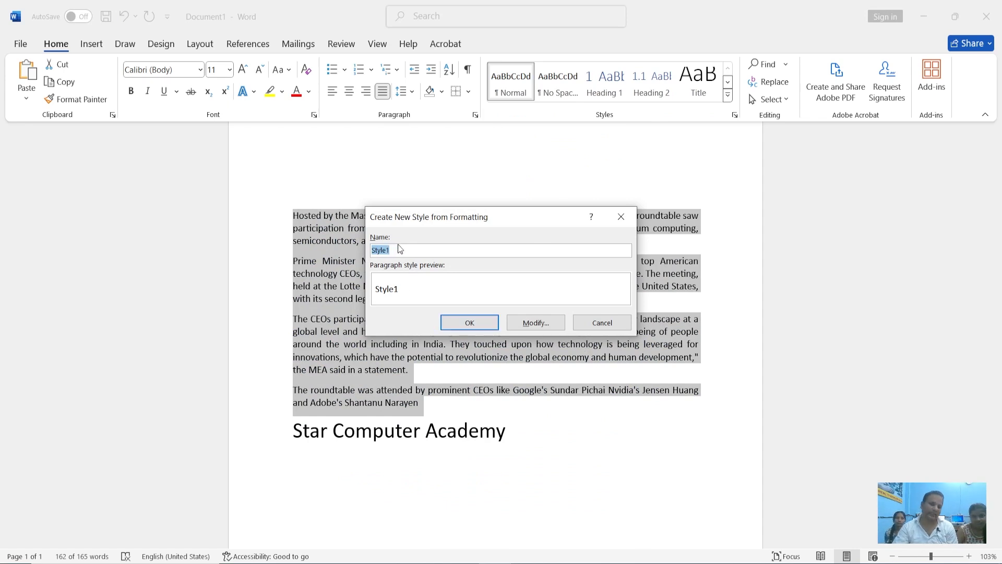
left_click_drag(400, 252, 331, 255)
type("mm")
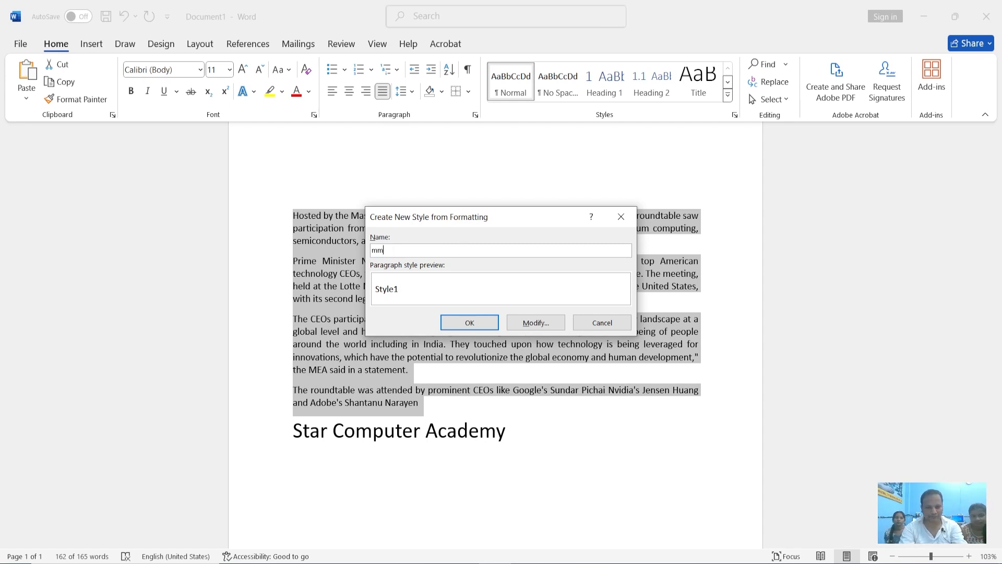
key("BackSpace")
type("m")
left_click(536, 322)
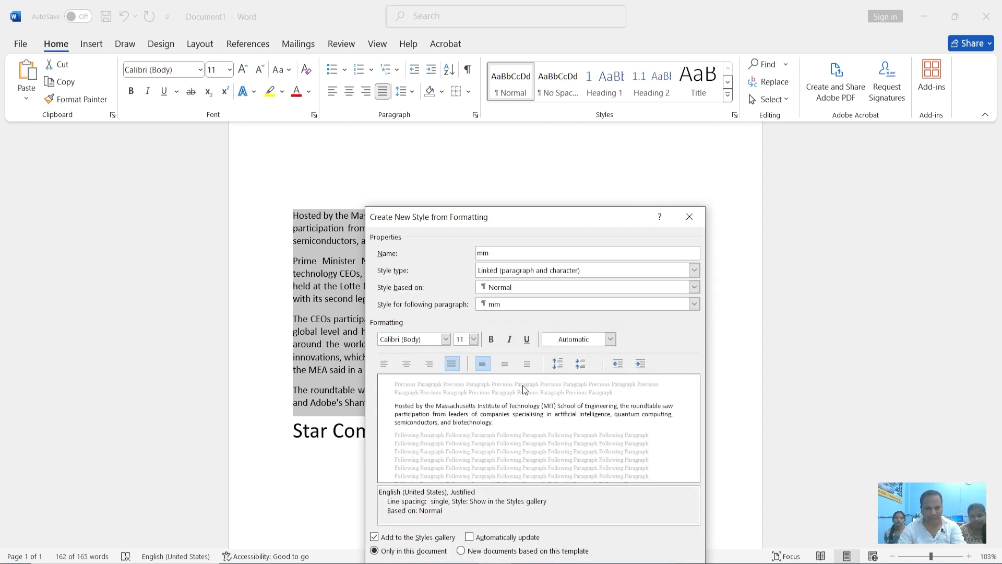
Make the "mm" style bold with a red font colour and save it to the selected article paragraphs
left_click(496, 342)
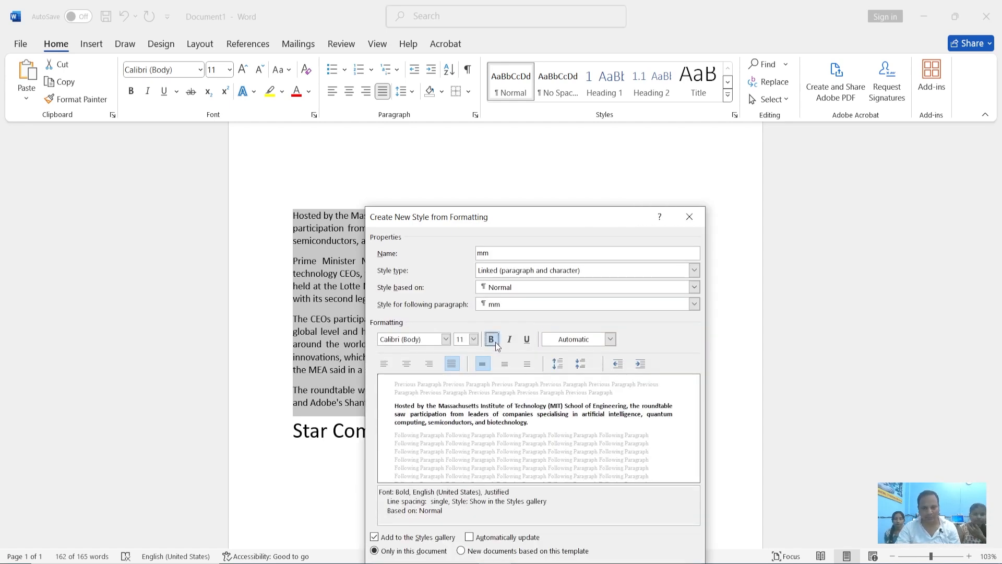
left_click(609, 340)
left_click(559, 486)
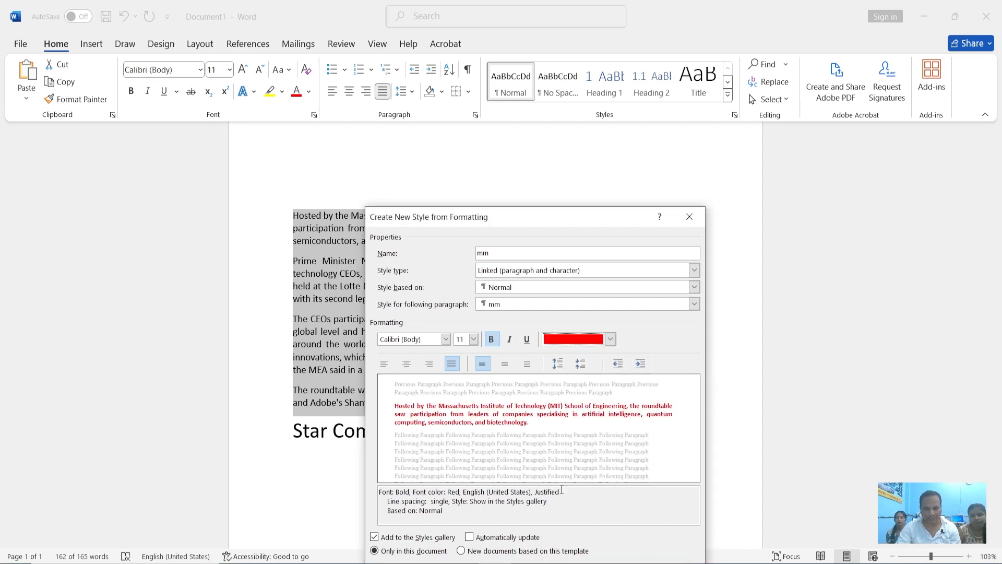
left_click_drag(573, 218, 588, 131)
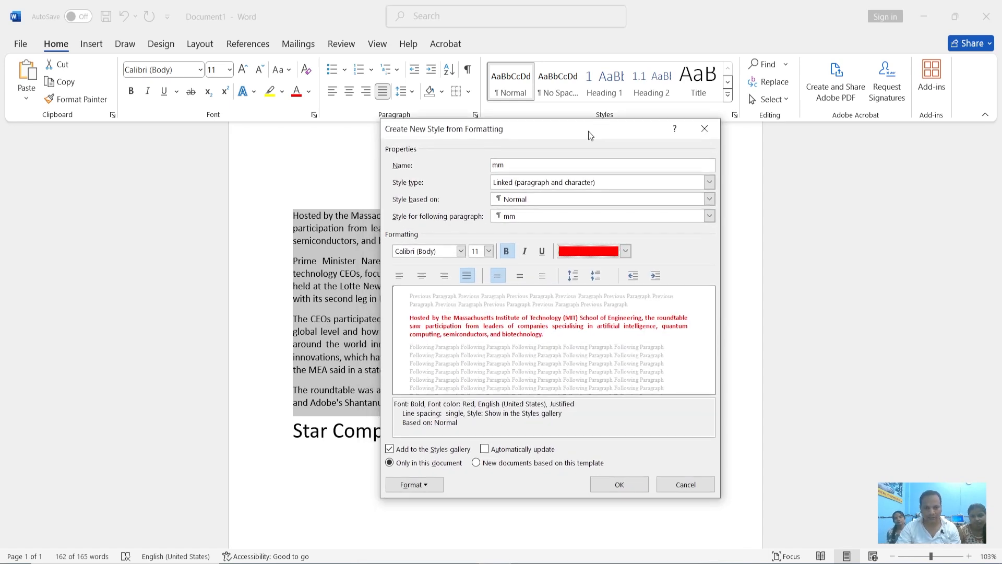
left_click(621, 485)
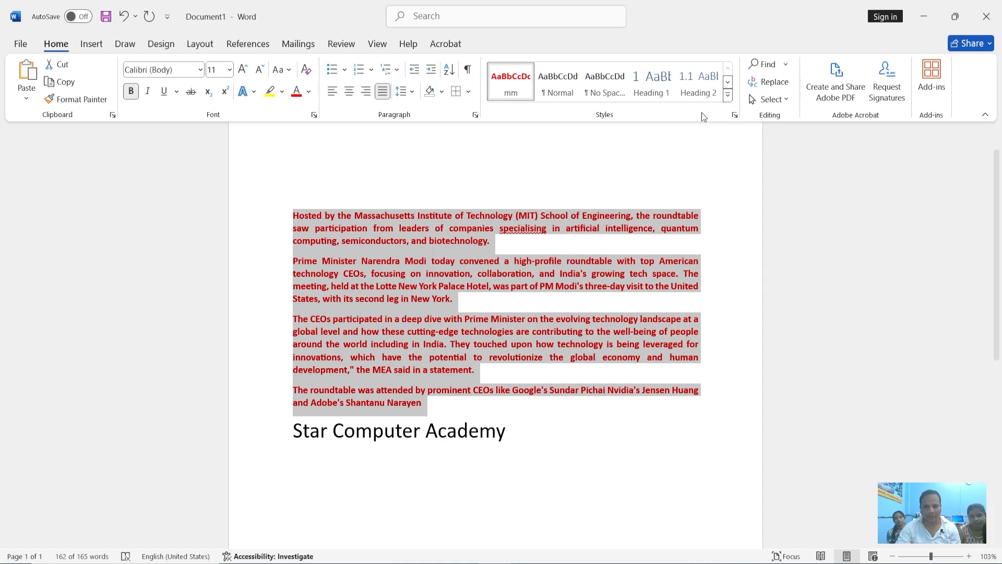
Try the Normal and Heading 2 styles on the selected article paragraphs, and reapply the "mm" style
left_click(558, 93)
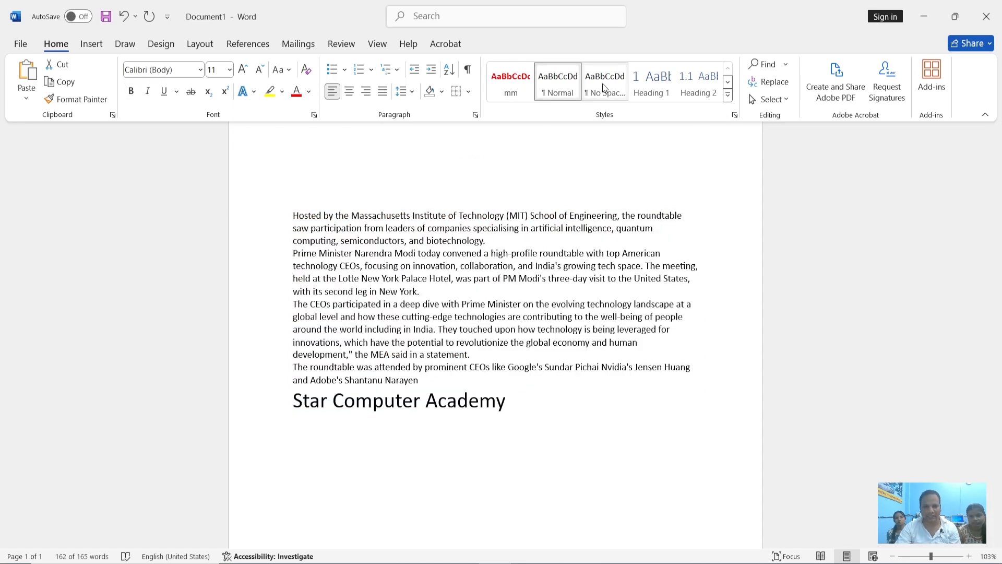
left_click(700, 85)
left_click(503, 73)
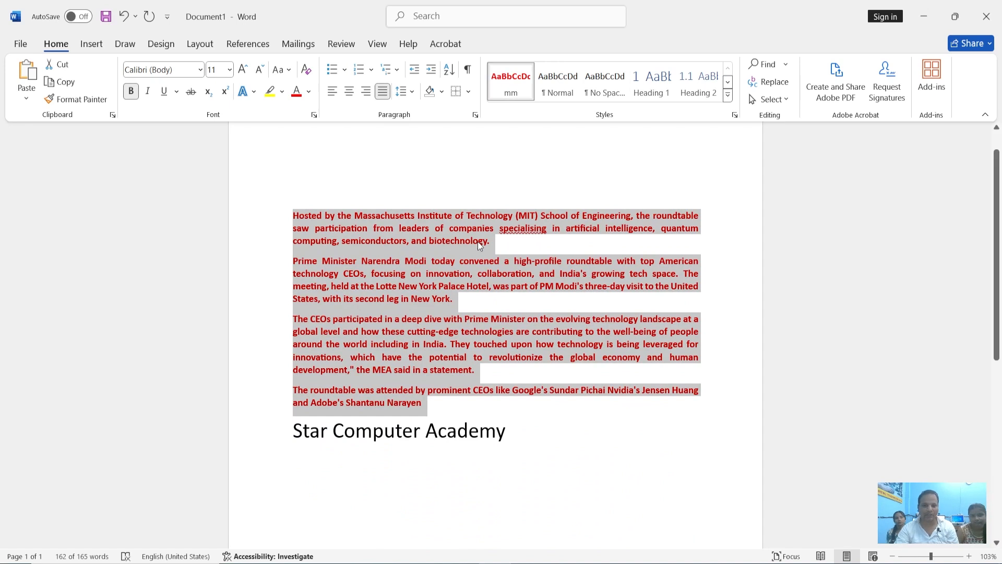
left_click(469, 260)
left_click_drag(430, 407, 316, 207)
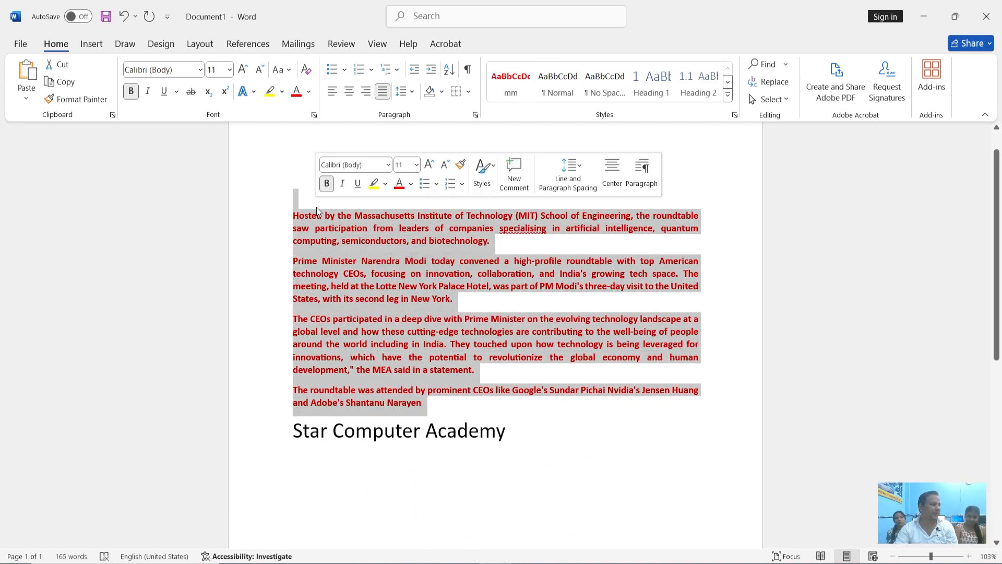
left_click(388, 278)
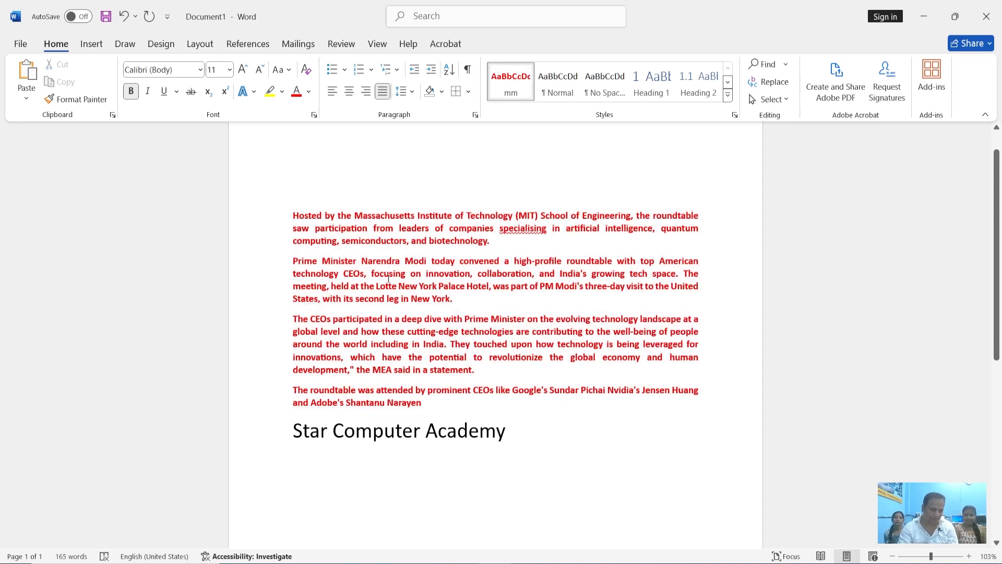
left_click(727, 95)
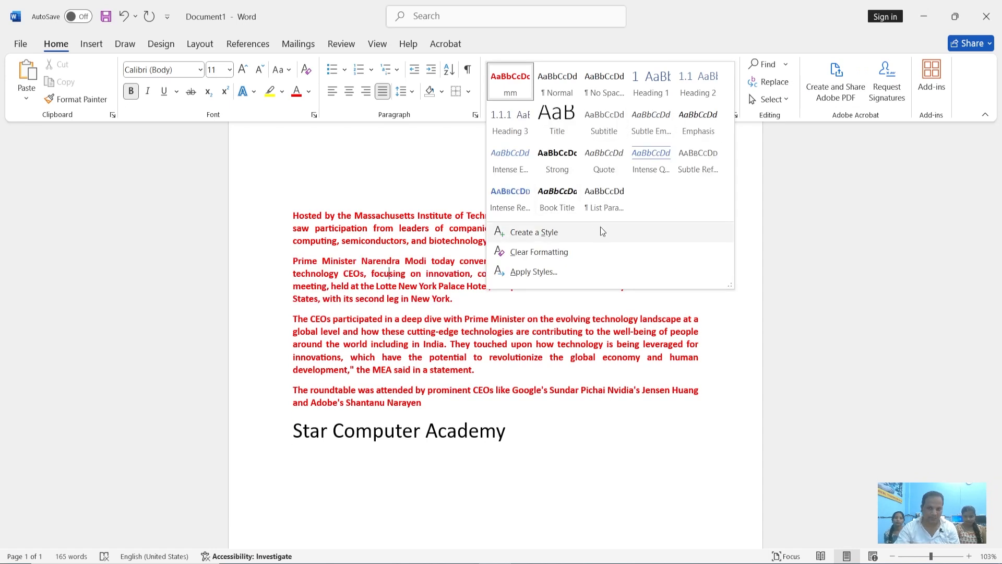
left_click(462, 350)
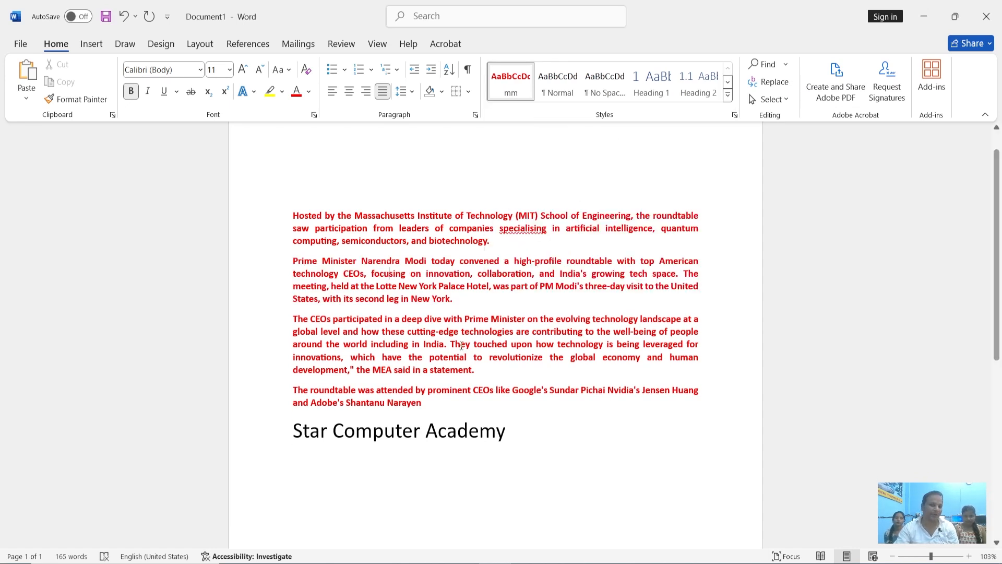
Clear the "mm" formatting from the four article paragraphs, leaving out the "Star Computer Academy" line
left_click_drag(457, 408, 286, 218)
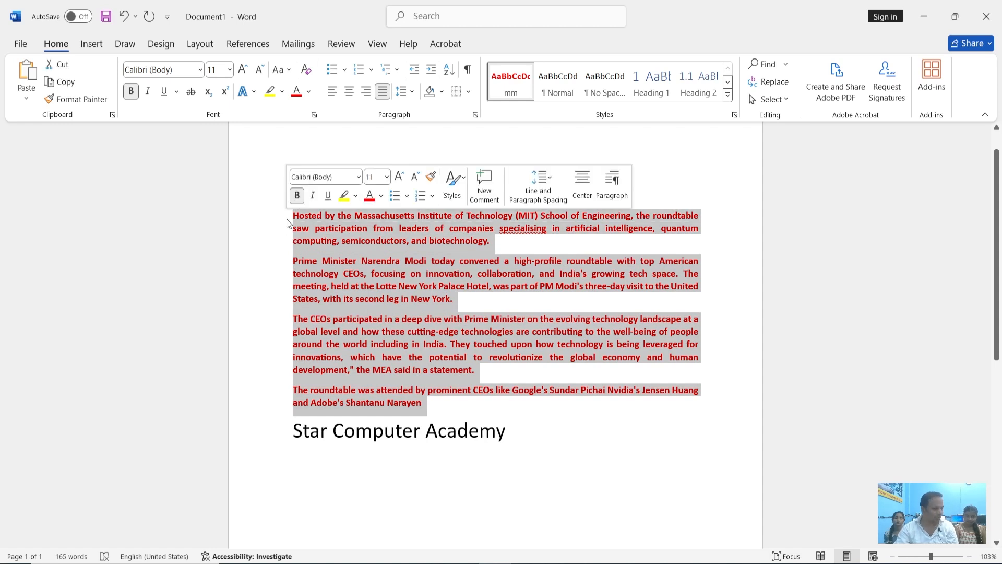
left_click(727, 96)
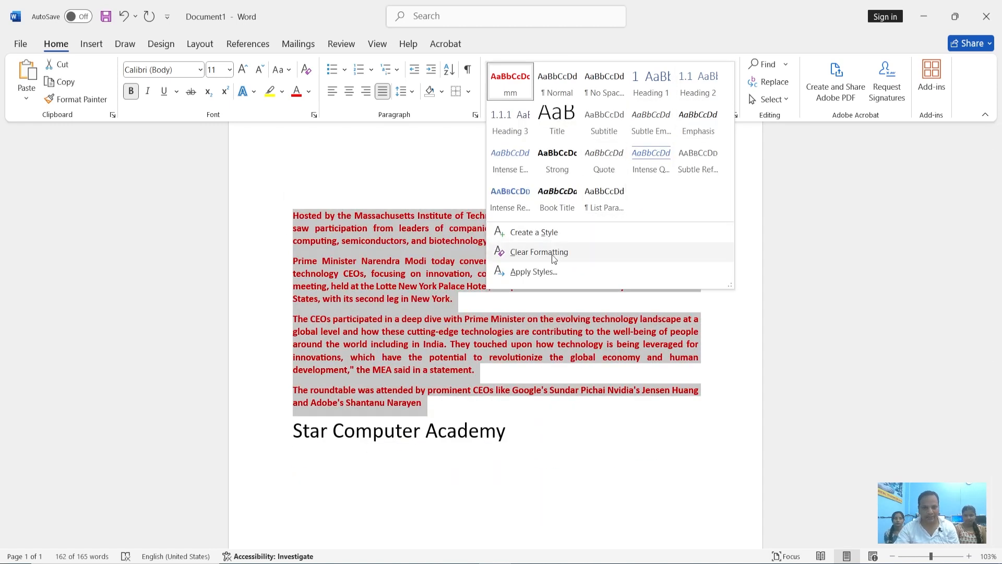
left_click(540, 252)
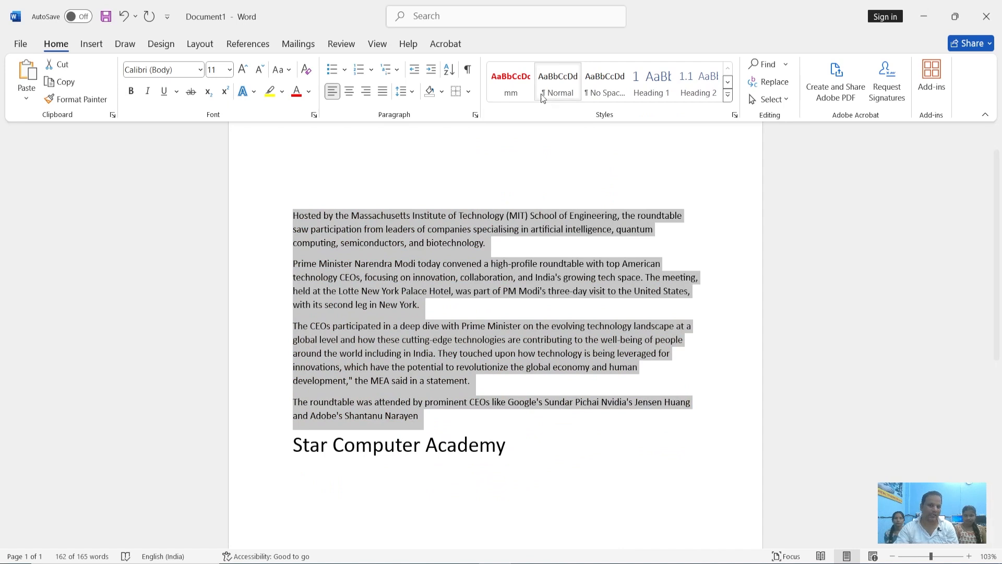
left_click(444, 304)
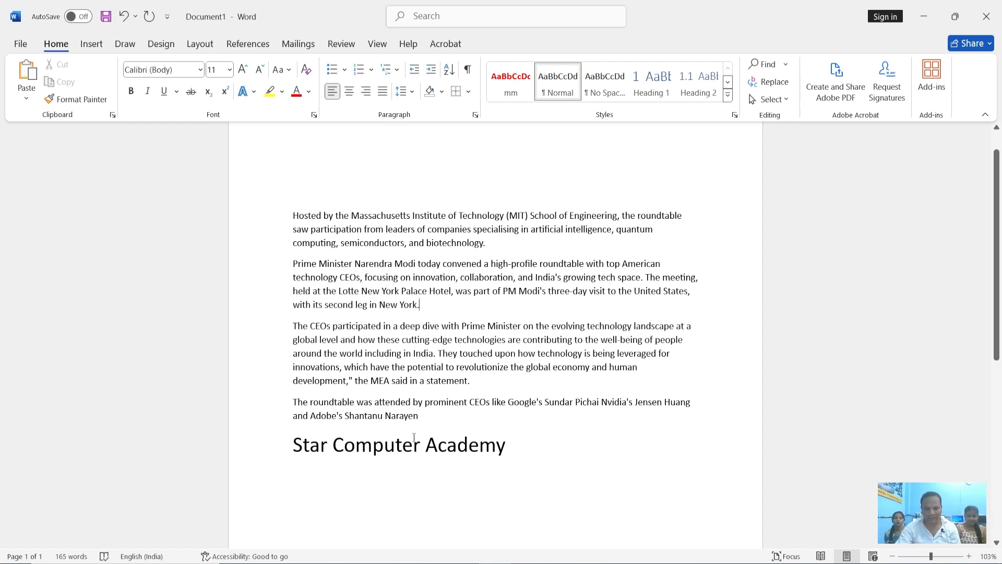
Apply the Heading 2 style to the four article paragraphs above the "Star Computer Academy" line
left_click_drag(420, 415, 292, 215)
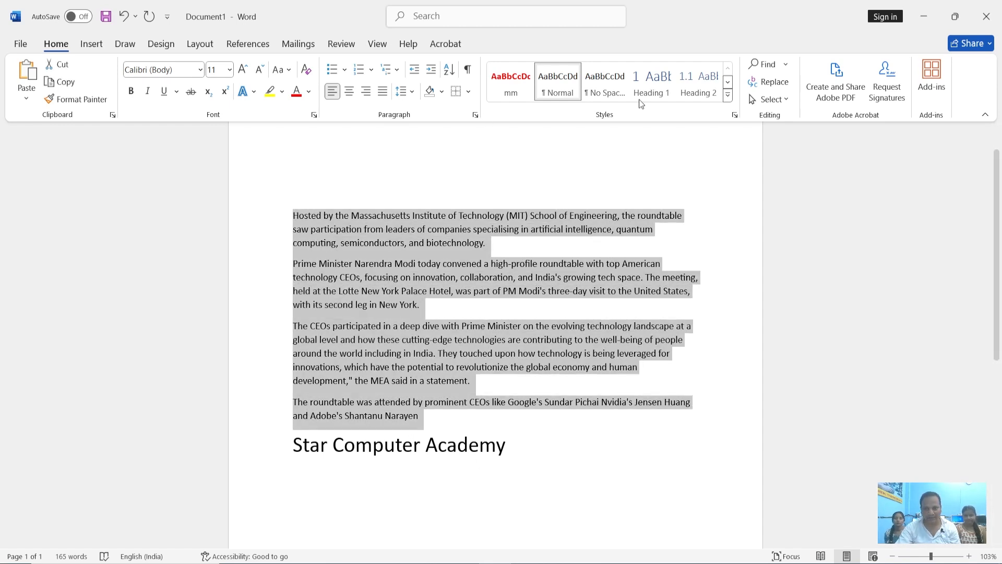
left_click(692, 75)
left_click(431, 303)
scroll(494, 334, "down", 3)
scroll(494, 334, "up", 3)
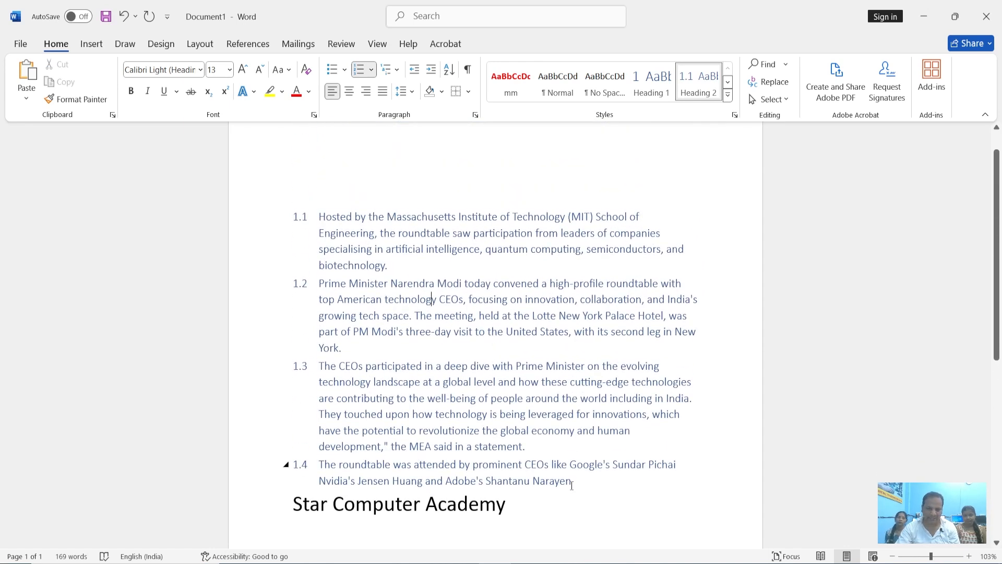
Clear the Heading 2 formatting from the four numbered article paragraphs
left_click_drag(573, 483, 384, 195)
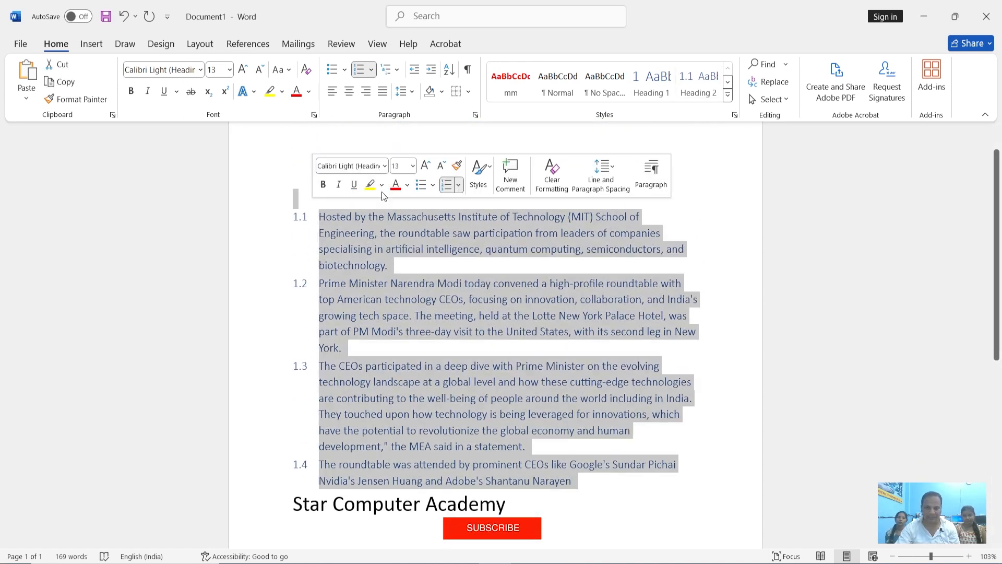
left_click(727, 95)
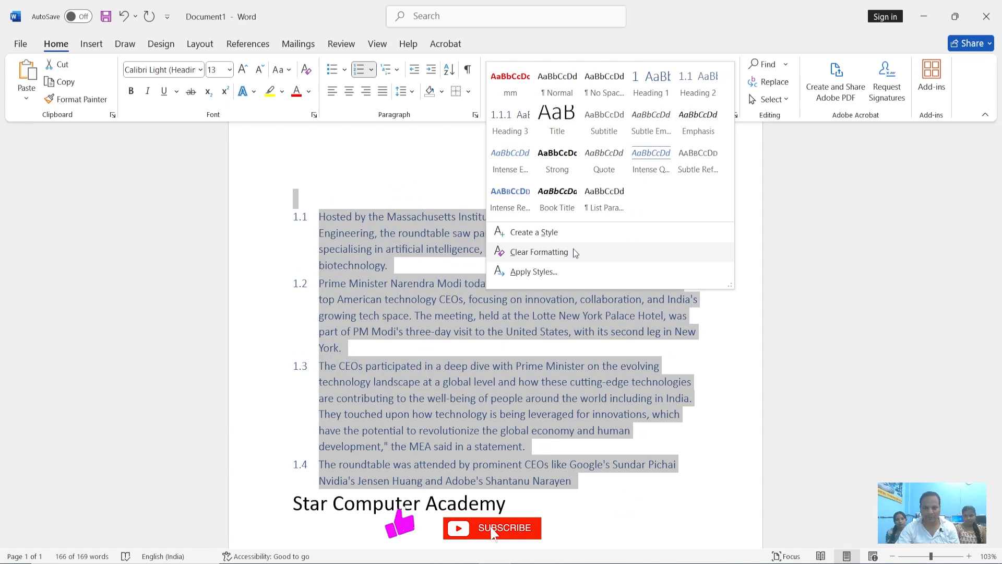
left_click(574, 252)
left_click(485, 278)
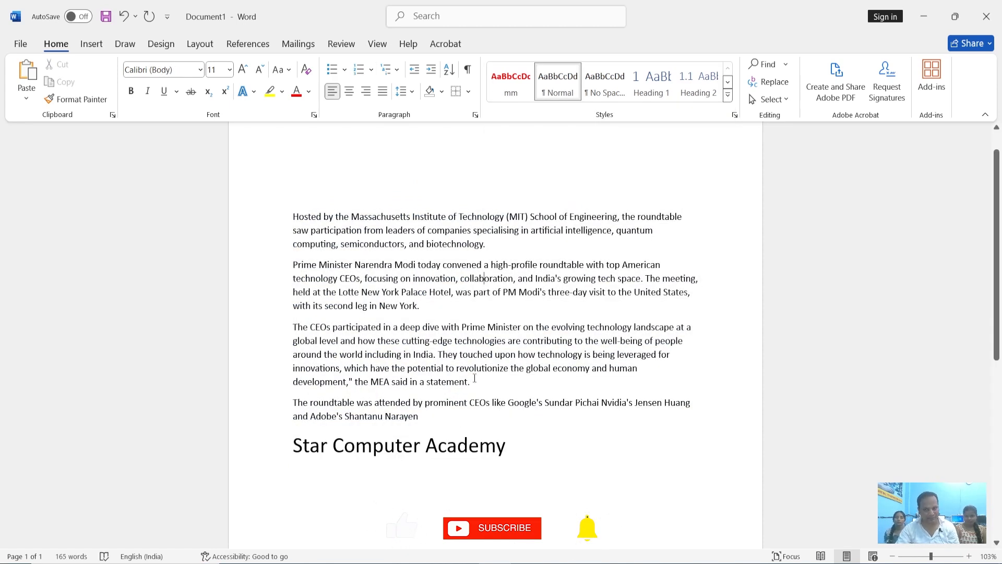
Search the document for the word "modi" with Find and step to the next match
left_click(786, 65)
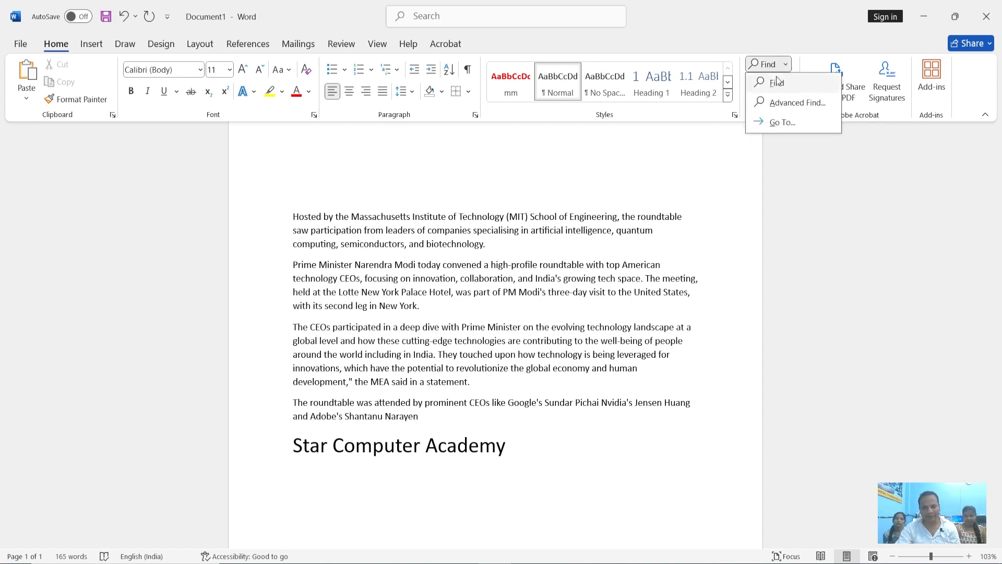
left_click(770, 80)
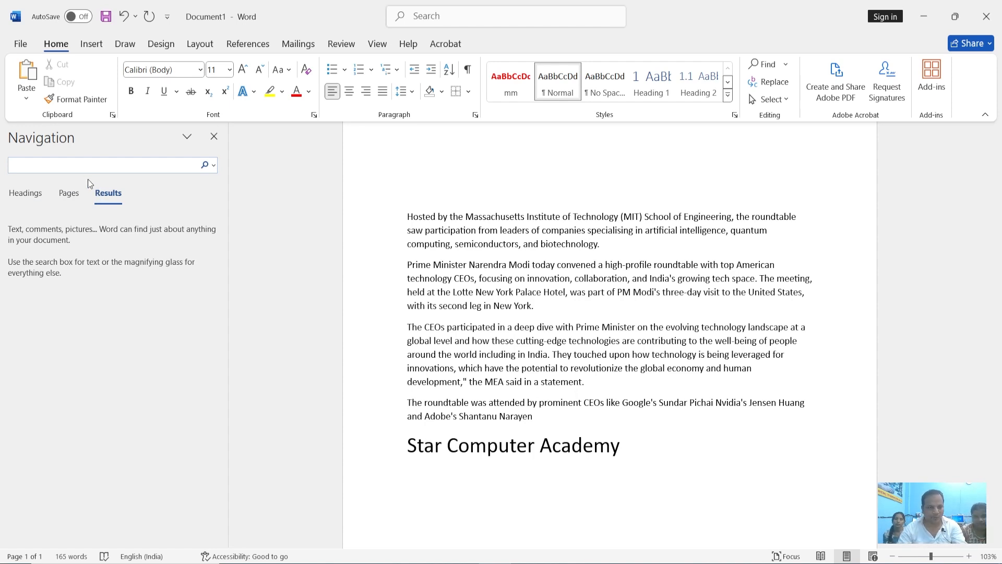
type("modi")
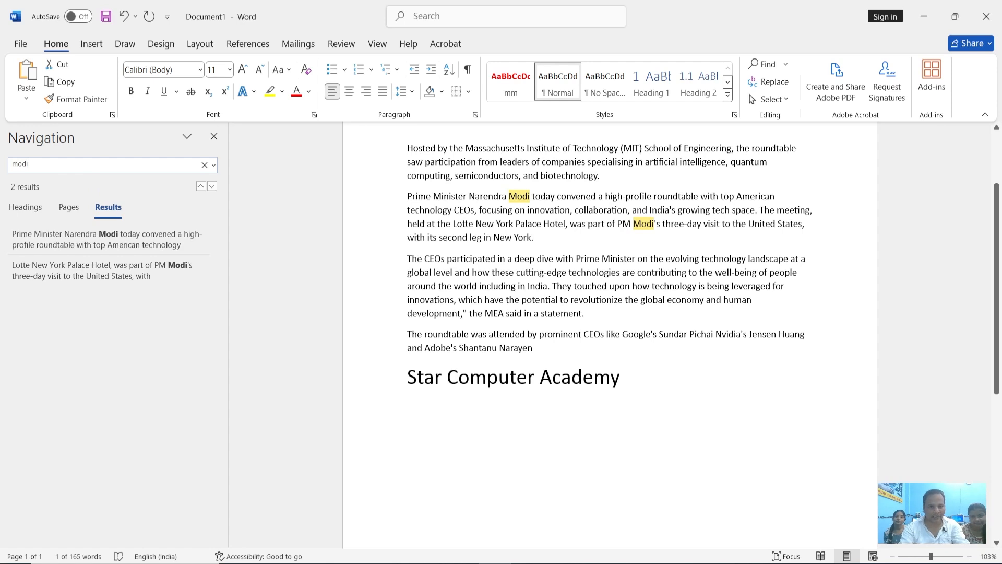
key("Return")
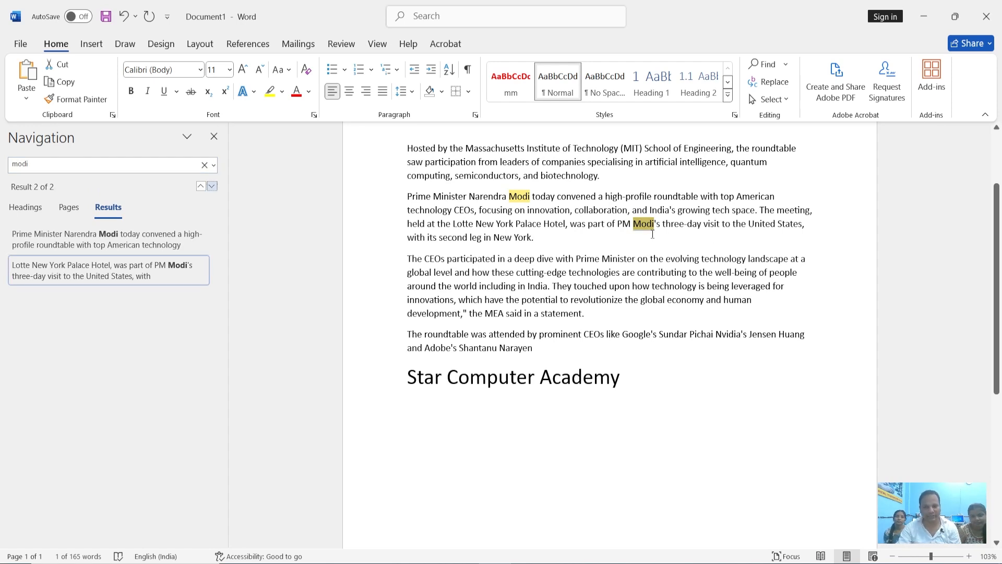
Replace the search term with "Prime", view its matches in the article, and close the Navigation pane
left_click_drag(45, 164, 2, 168)
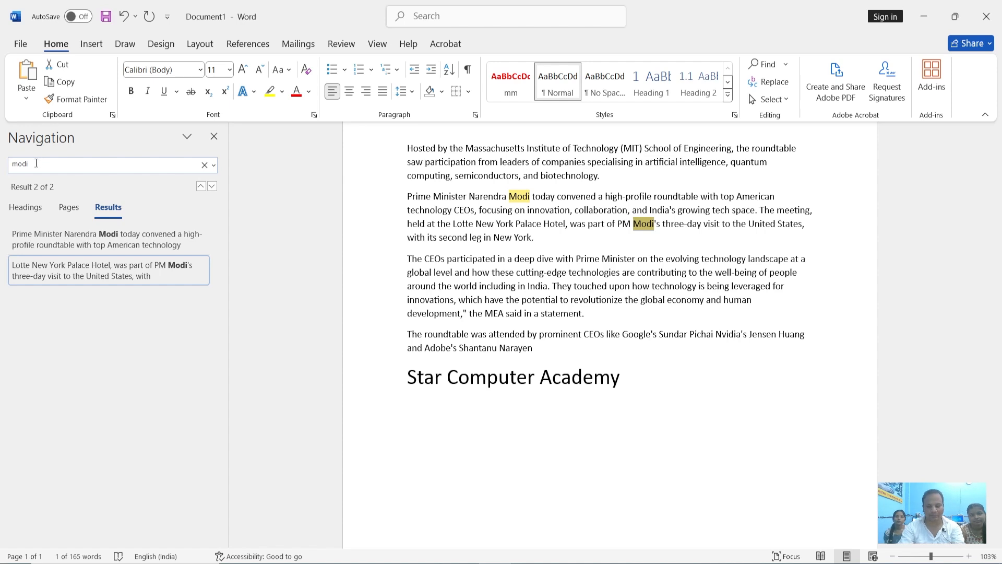
key("BackSpace")
key("BackSpace")
key("BackSpace")
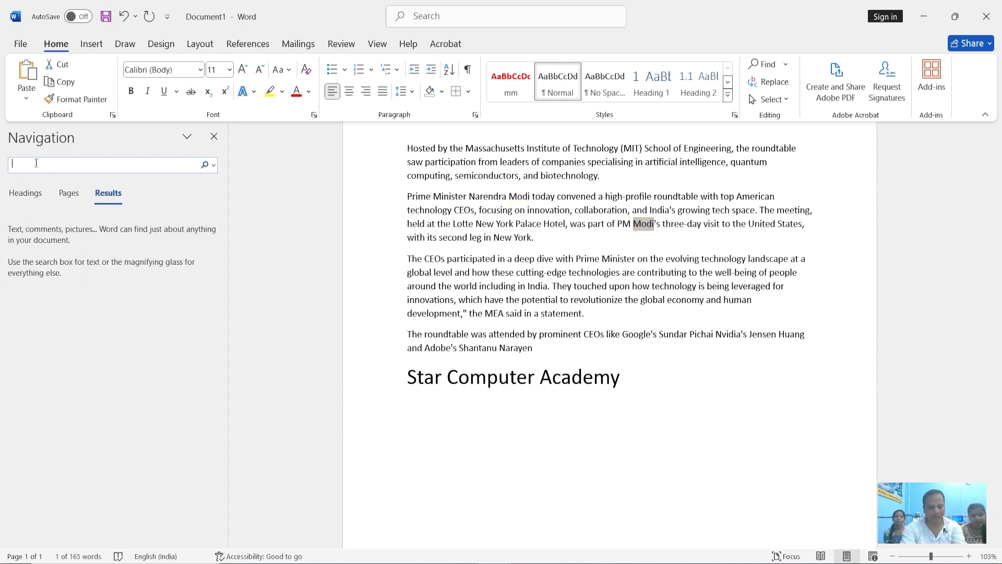
type("Prim")
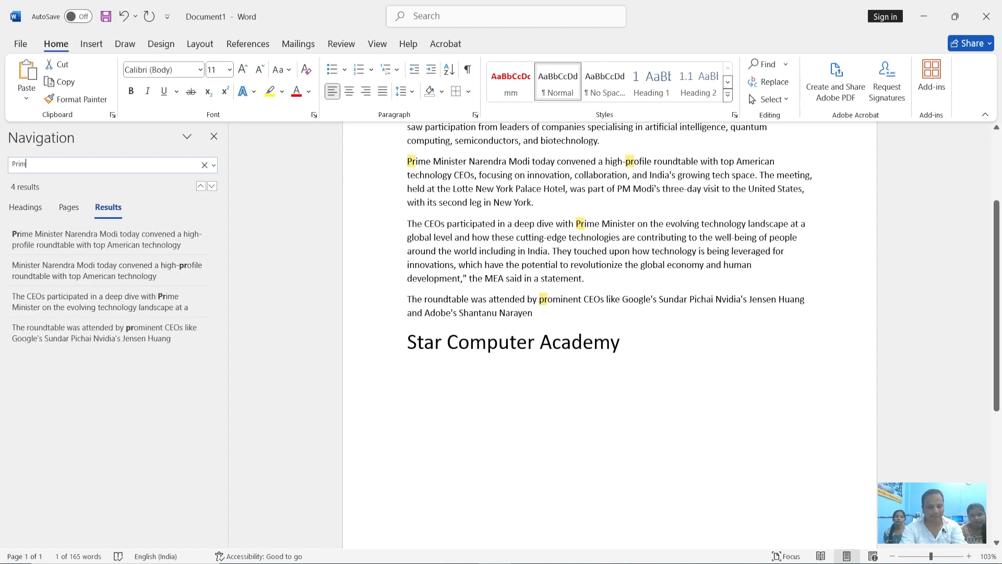
type("e")
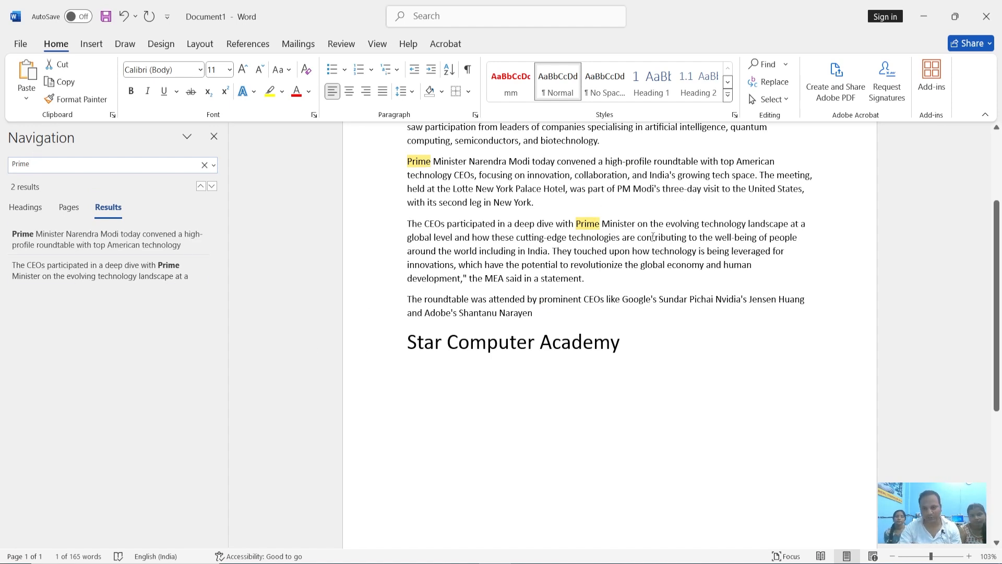
left_click(636, 225)
scroll(636, 225, "up", 2)
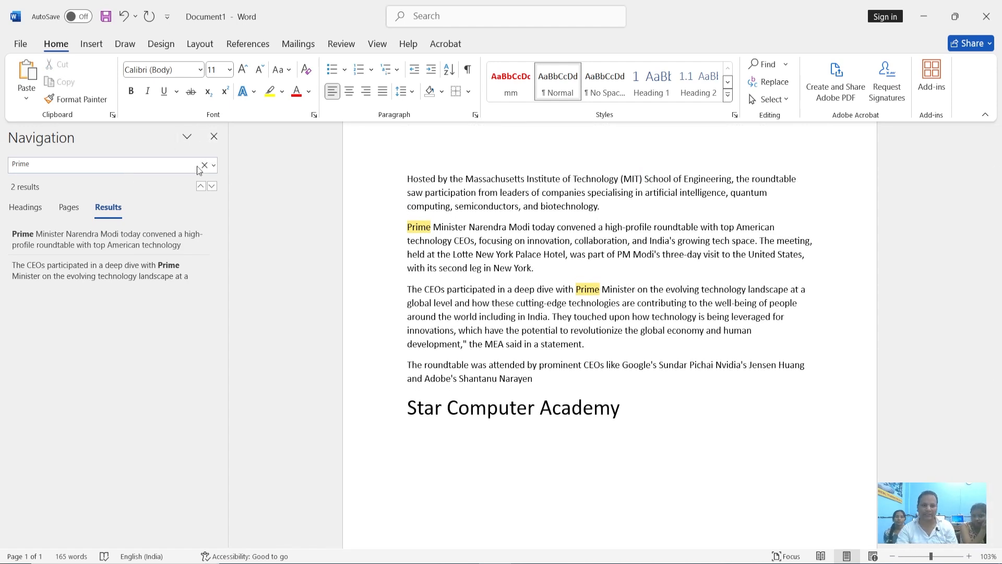
left_click(214, 137)
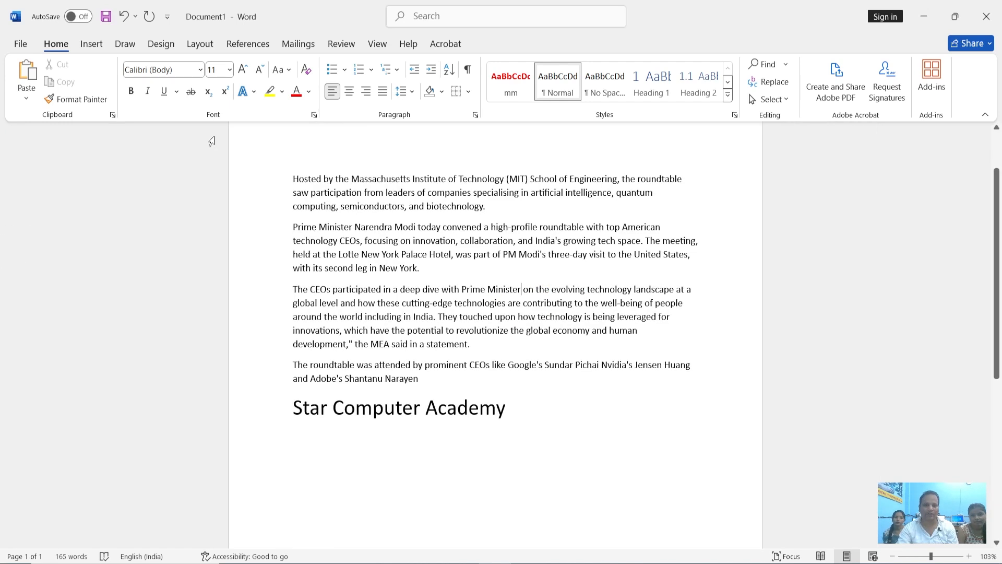
Start replacing text in the article and clear the existing "Prime" search term
left_click(768, 82)
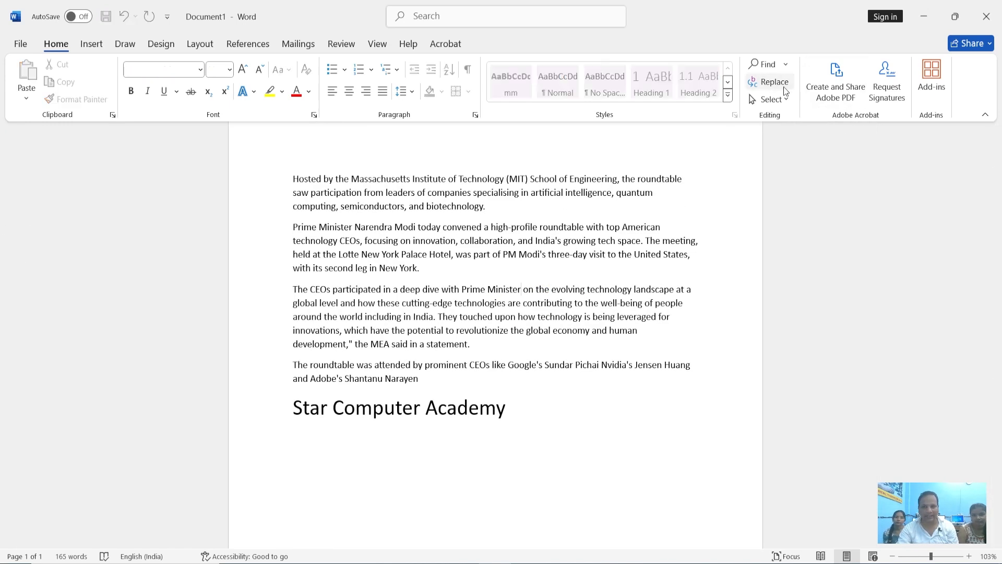
left_click_drag(474, 135, 690, 210)
left_click(581, 285)
left_click(587, 243)
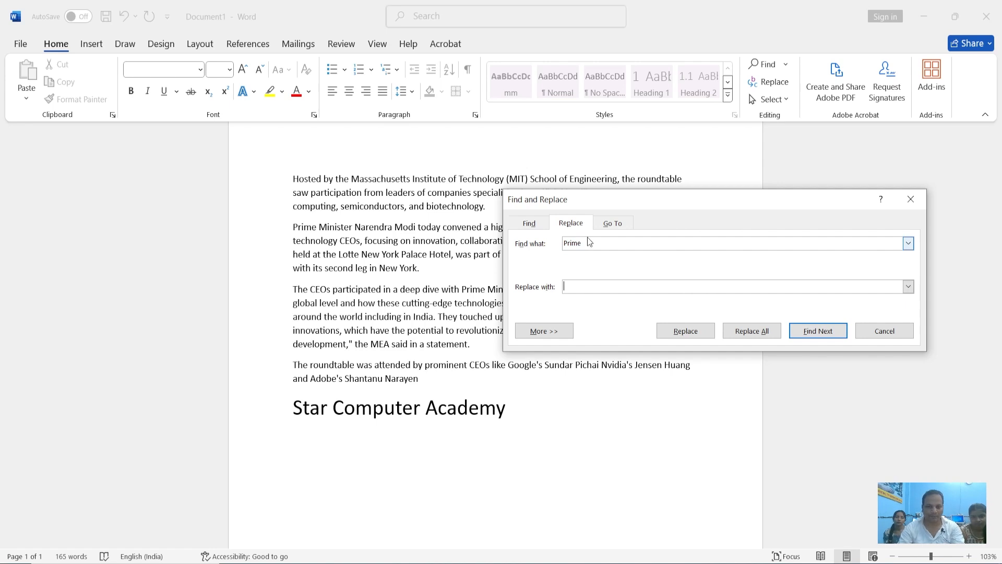
double_click(574, 243)
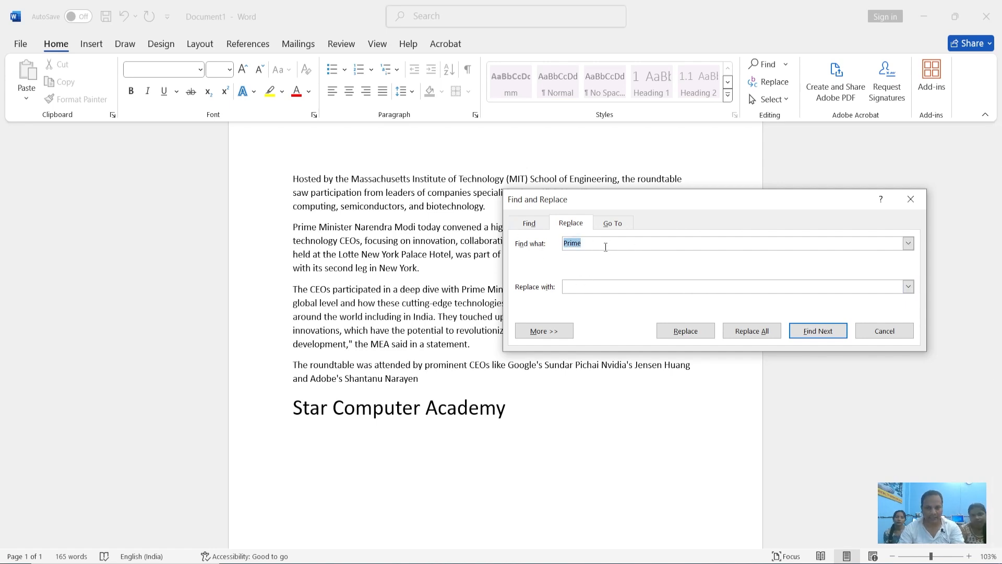
key("BackSpace")
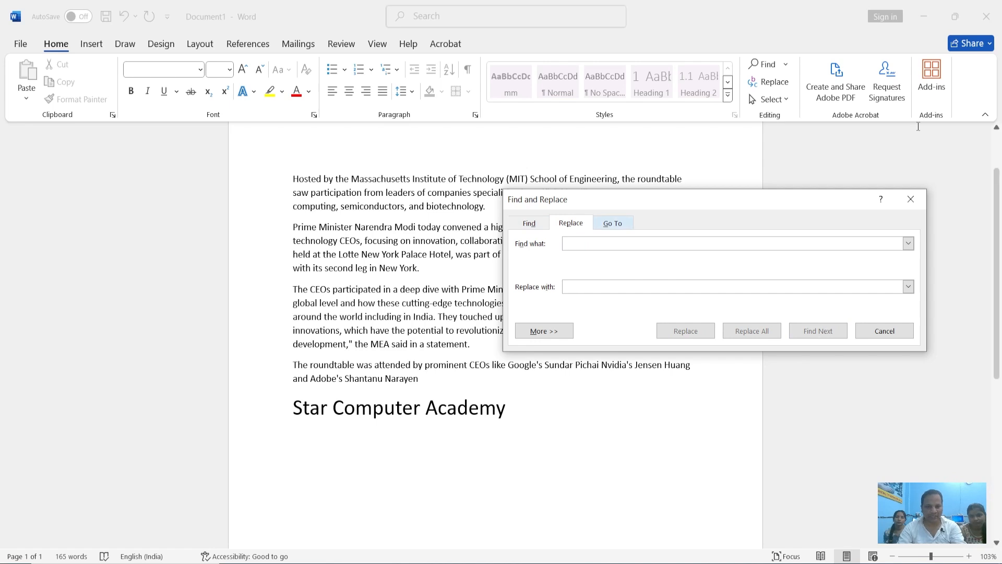
Set the search term to "Narendra", as in the second paragraph, and its replacement to "Rahul Gandhi"
left_click(373, 228)
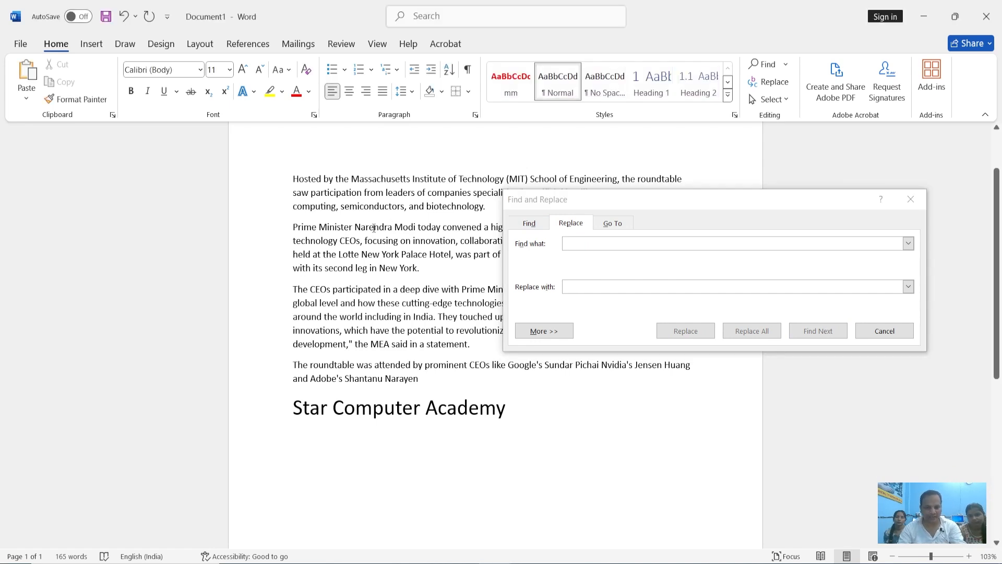
left_click(610, 247)
type("N")
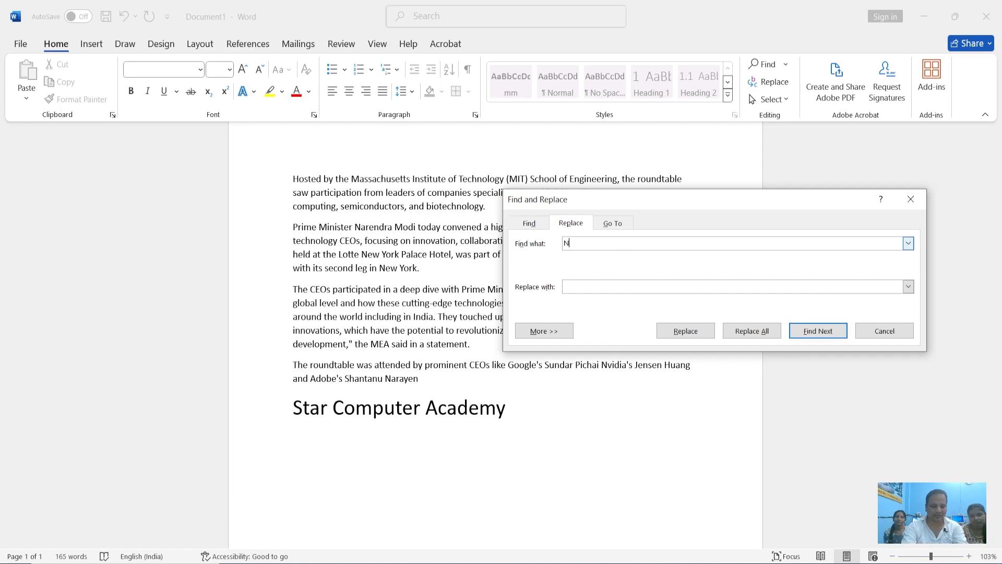
type("arendra")
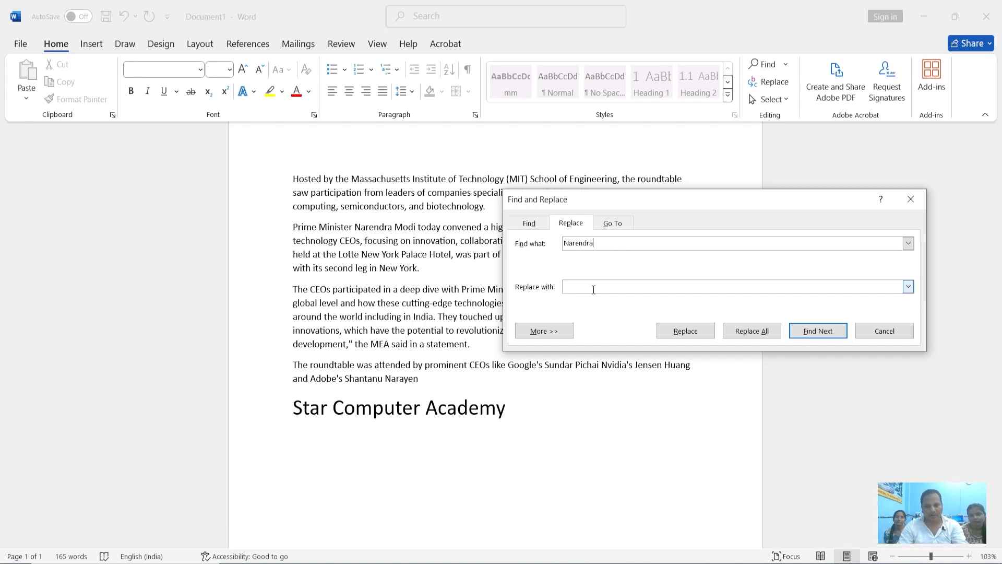
type("Rahul Gandhi")
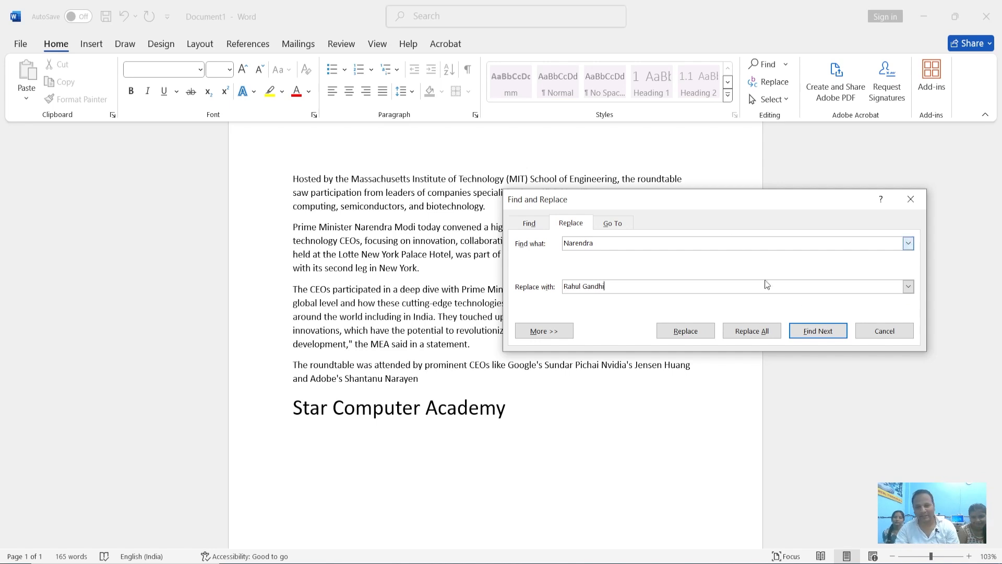
Find "Narendra" in the second paragraph and replace that single occurrence with "Rahul Gandhi"
left_click(684, 332)
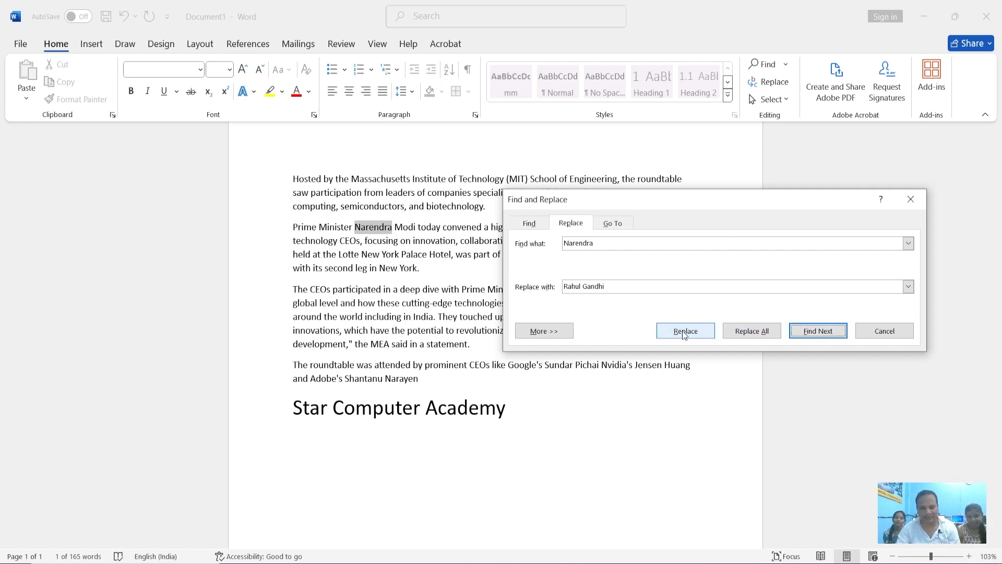
left_click(680, 332)
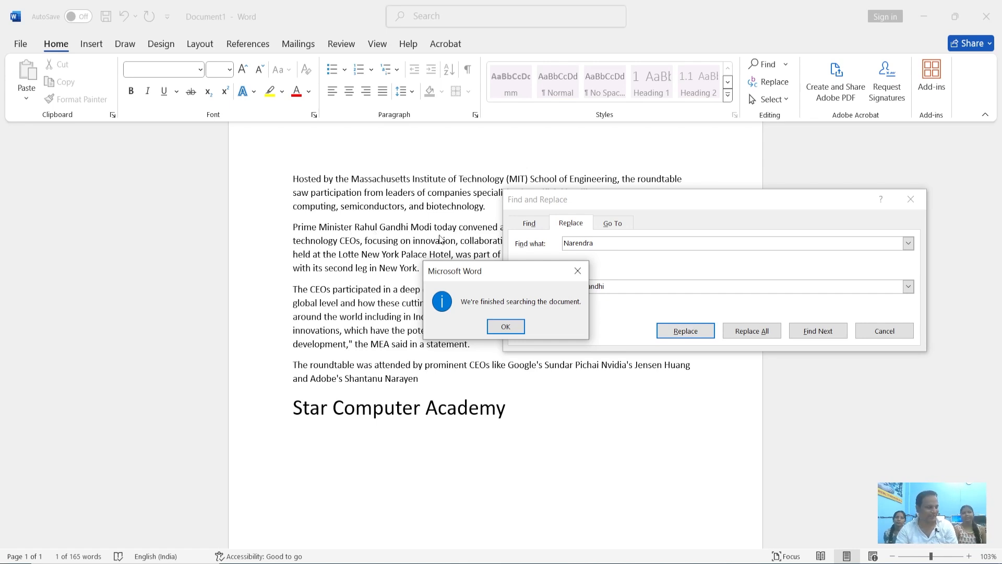
left_click(504, 326)
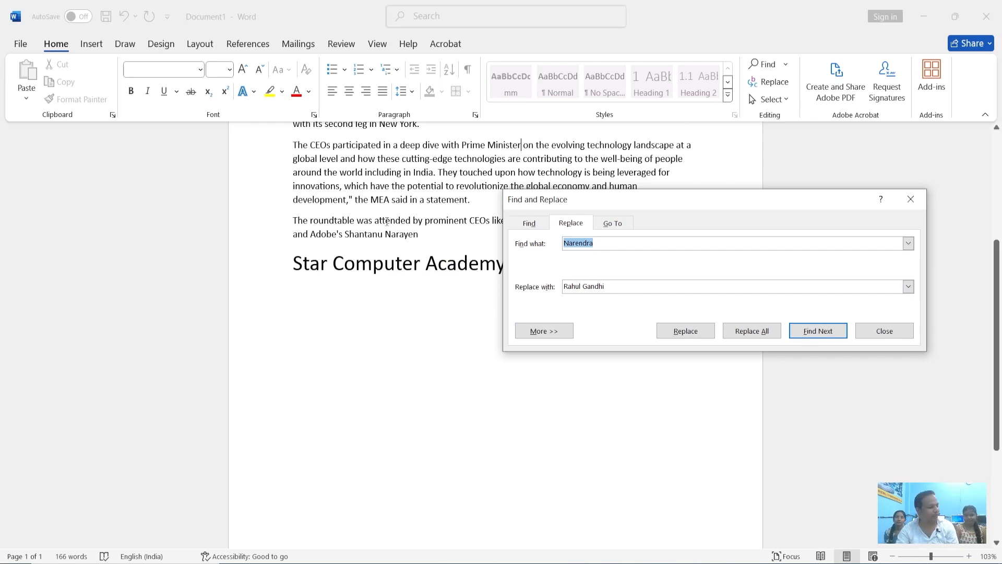
Replace all remaining occurrences of "Narendra" with "Rahul Gandhi" and close Find and Replace
left_click(757, 335)
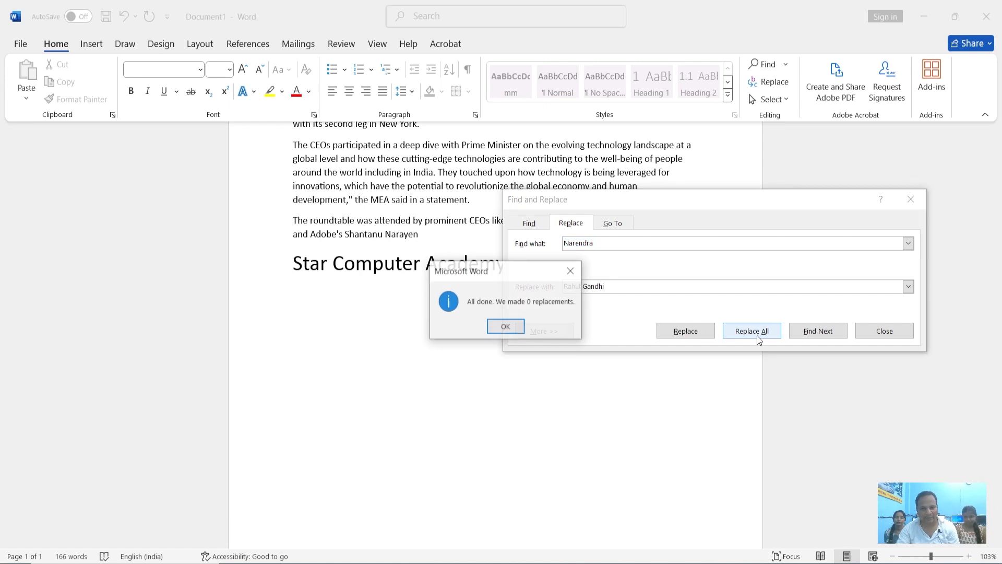
left_click(502, 328)
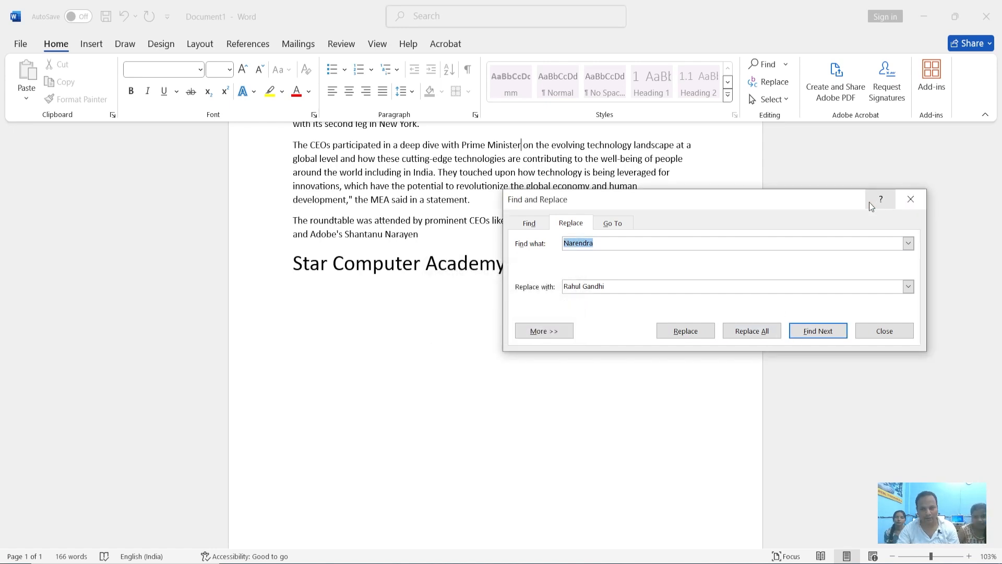
left_click(884, 330)
Select the entire contents of the document, including the "Star Computer Academy" line
scroll(558, 284, "up", 3)
scroll(557, 285, "up", 1)
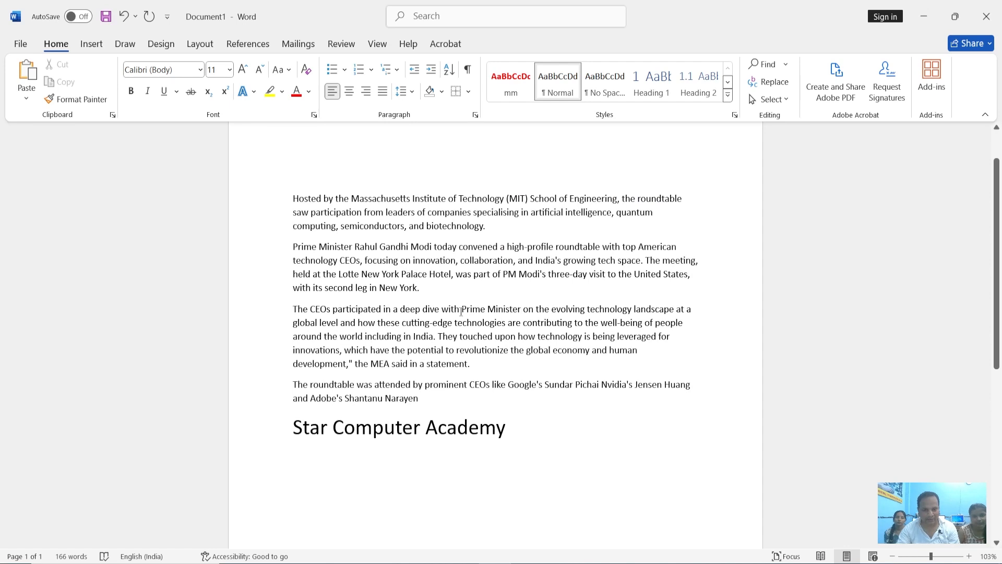
scroll(426, 256, "up", 1)
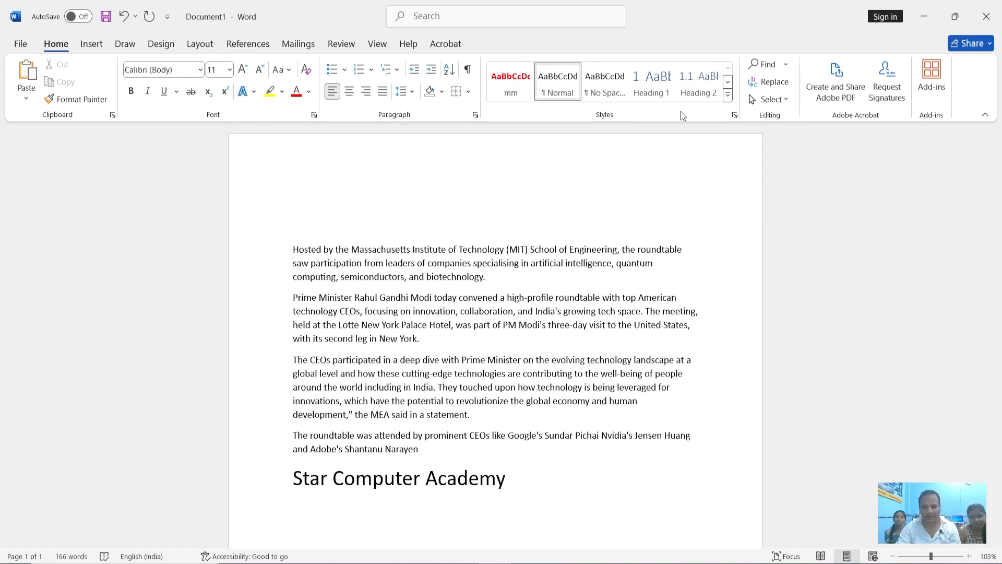
left_click(786, 105)
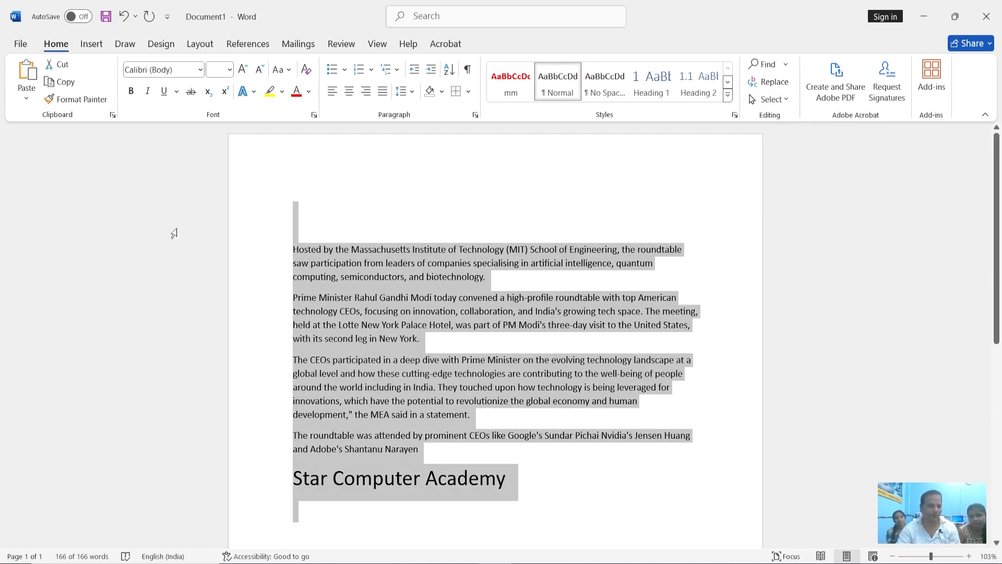